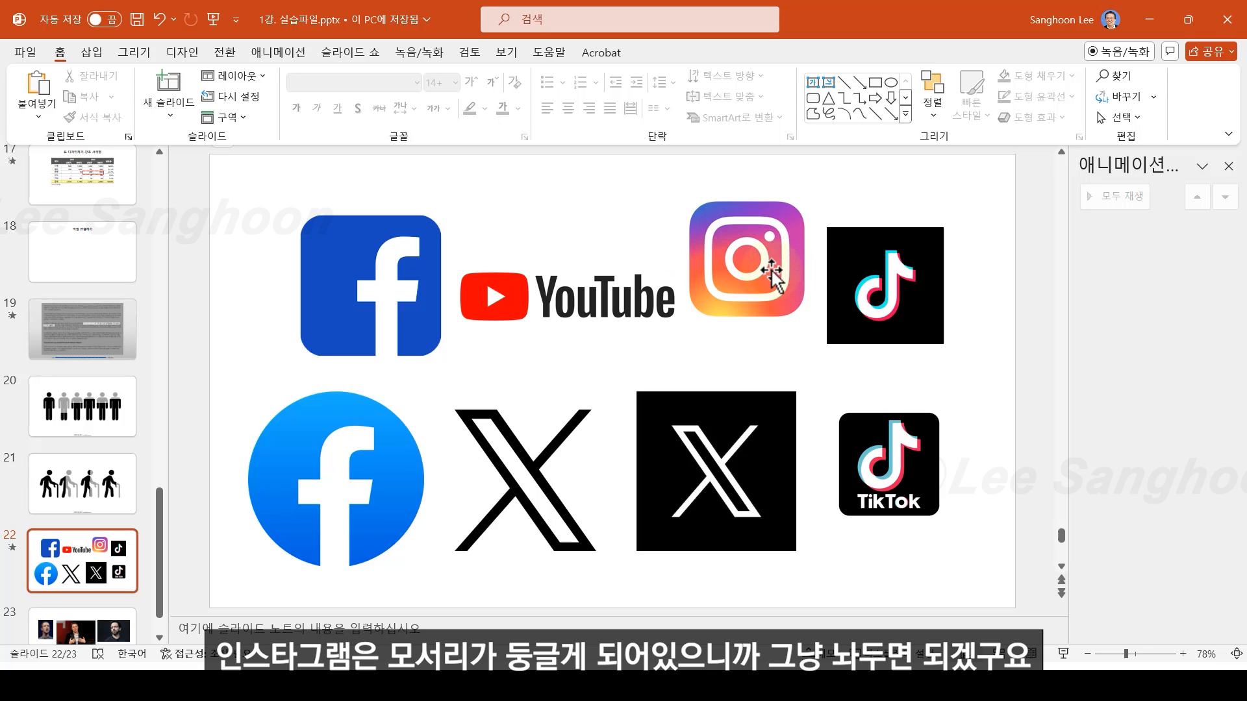
- Crop the upper TikTok logo to a 1:1 aspect ratio and to a rounded rectangle shape
{"action": "double_click", "coordinate": [900, 272]}
{"action": "left_click", "coordinate": [1082, 117]}
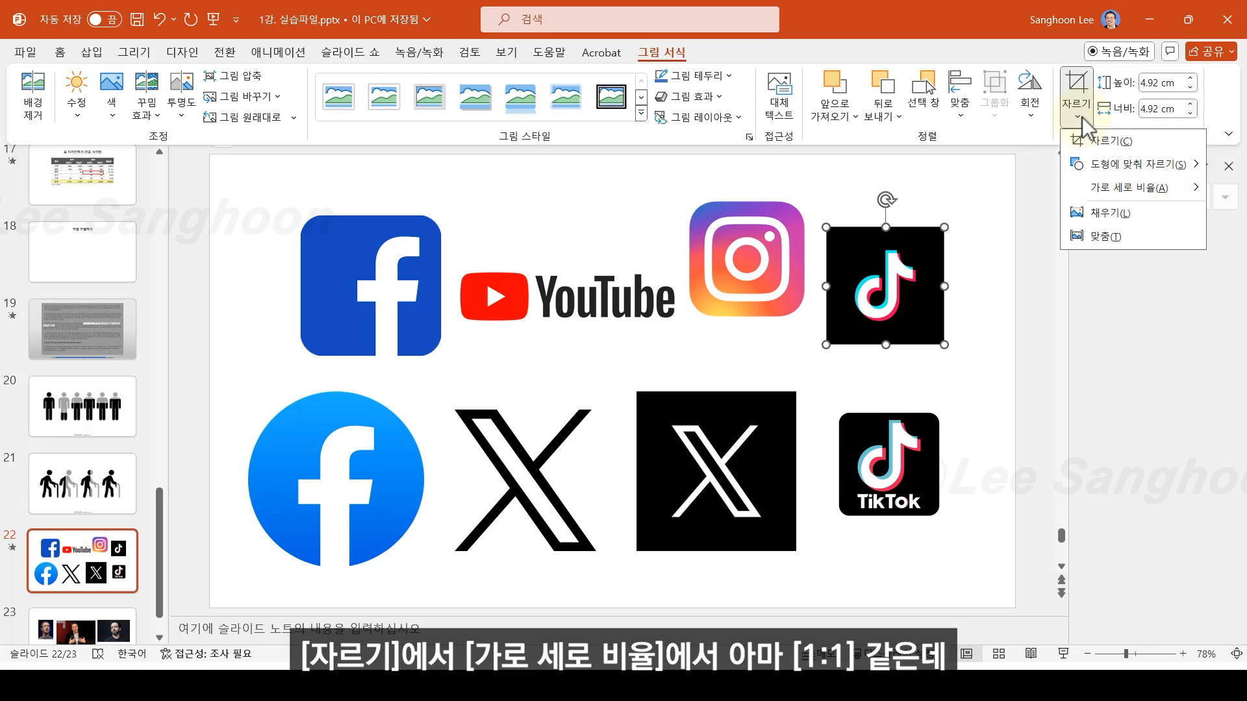
{"action": "mouse_move", "coordinate": [1108, 191]}
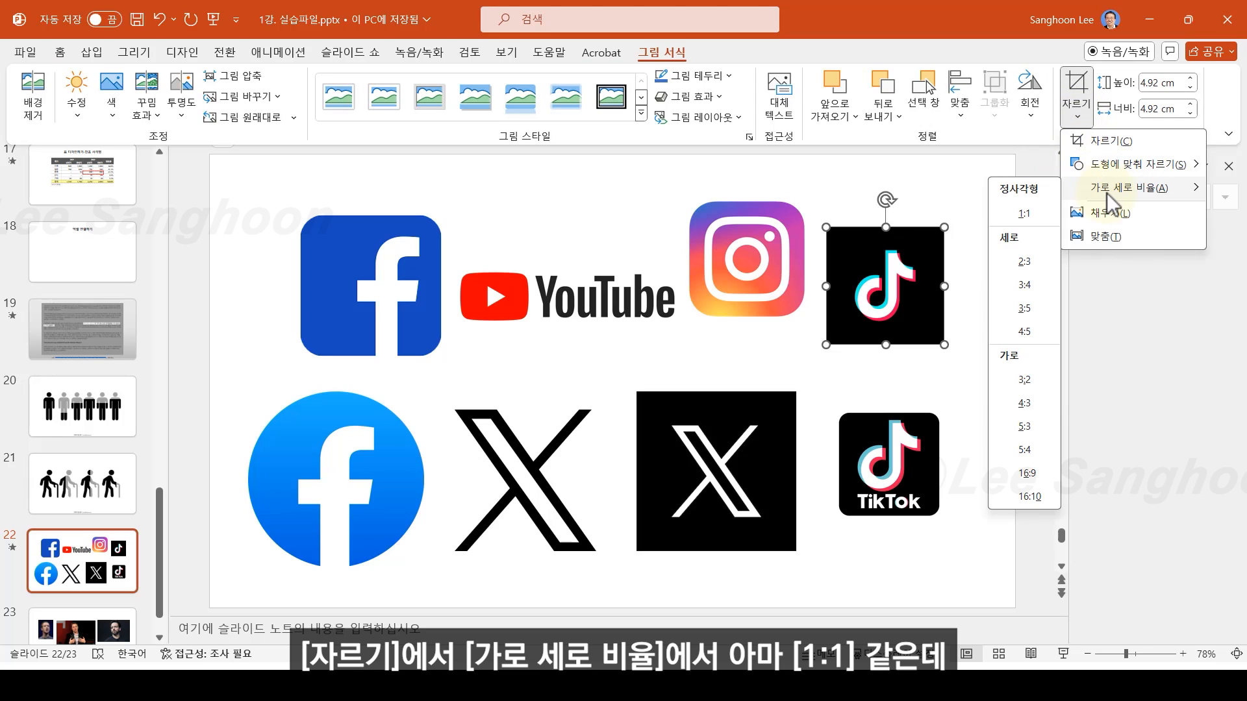
{"action": "left_click", "coordinate": [1029, 220]}
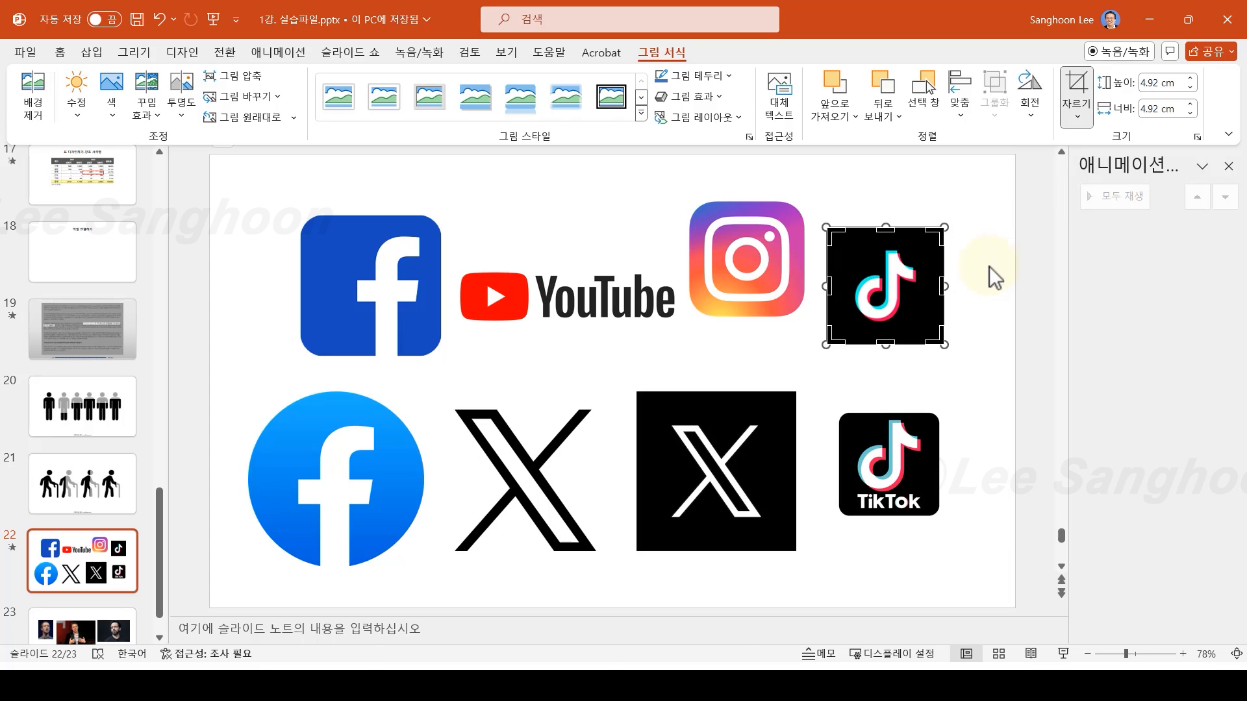
{"action": "left_click", "coordinate": [1081, 124]}
{"action": "mouse_move", "coordinate": [1095, 163]}
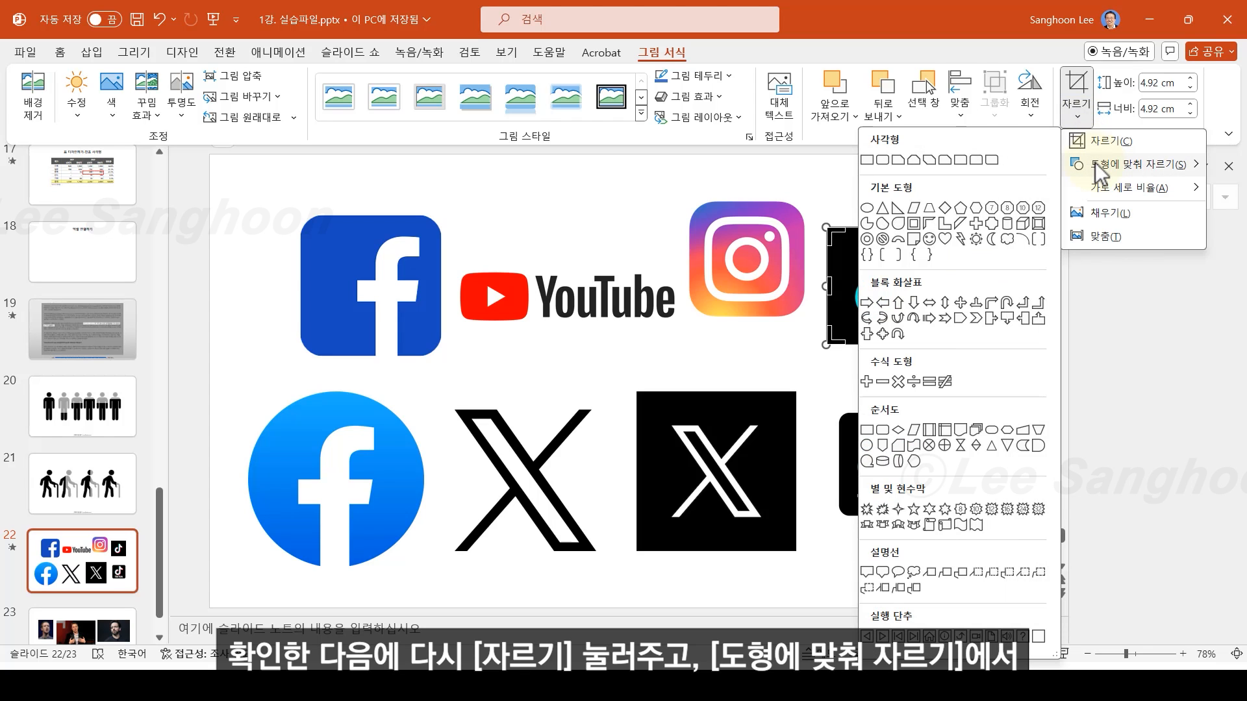
{"action": "left_click", "coordinate": [883, 160]}
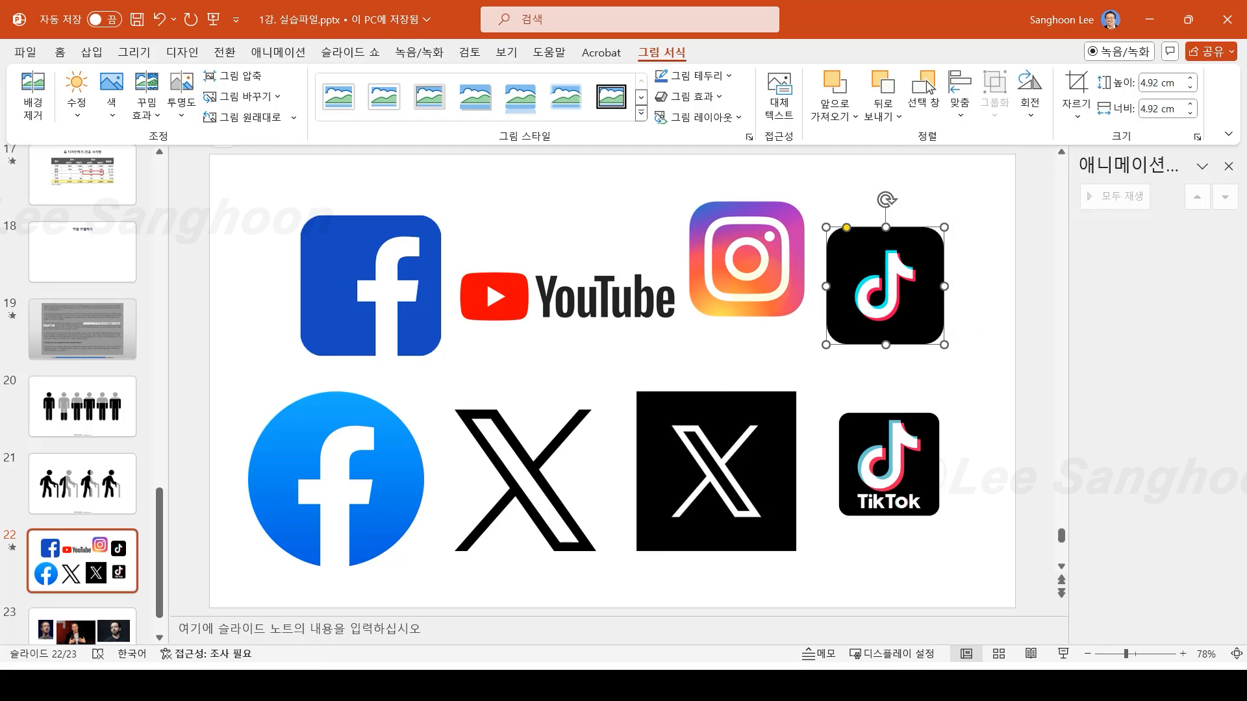
- Crop the white-on-black X logo to a 1:1 aspect ratio and to a rounded rectangle shape
{"action": "double_click", "coordinate": [735, 432]}
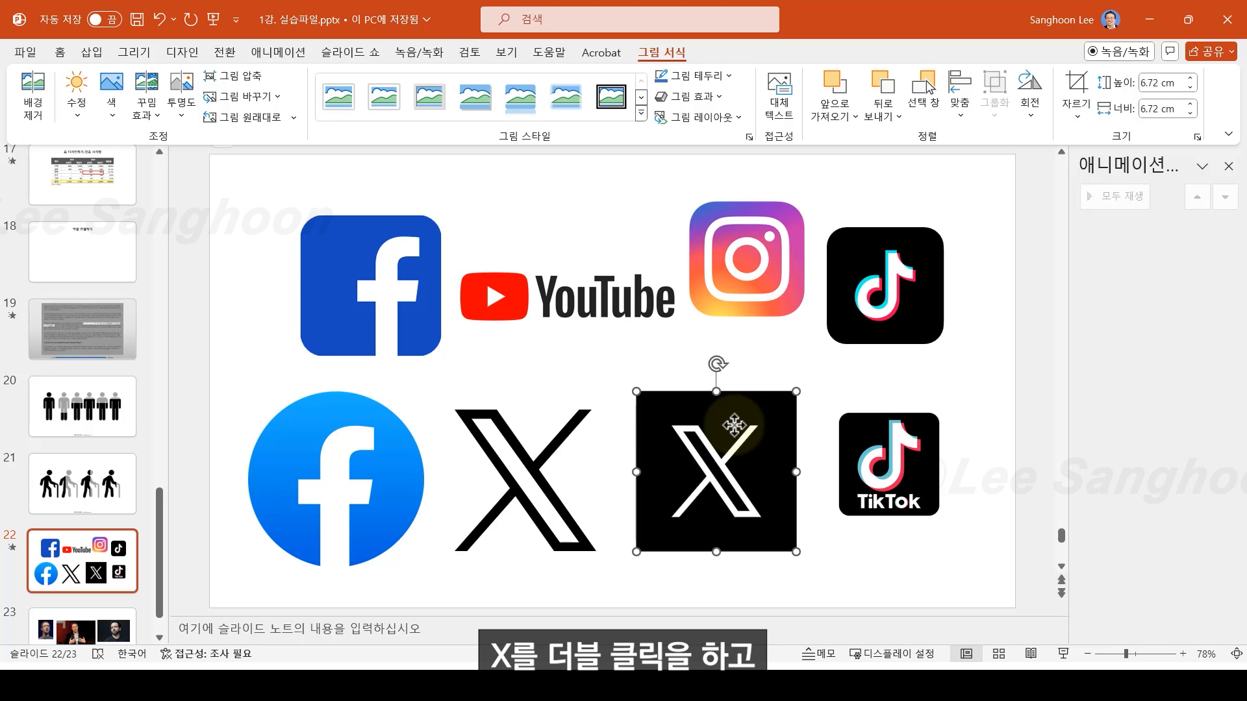
{"action": "left_click", "coordinate": [1078, 115]}
{"action": "mouse_move", "coordinate": [1098, 192]}
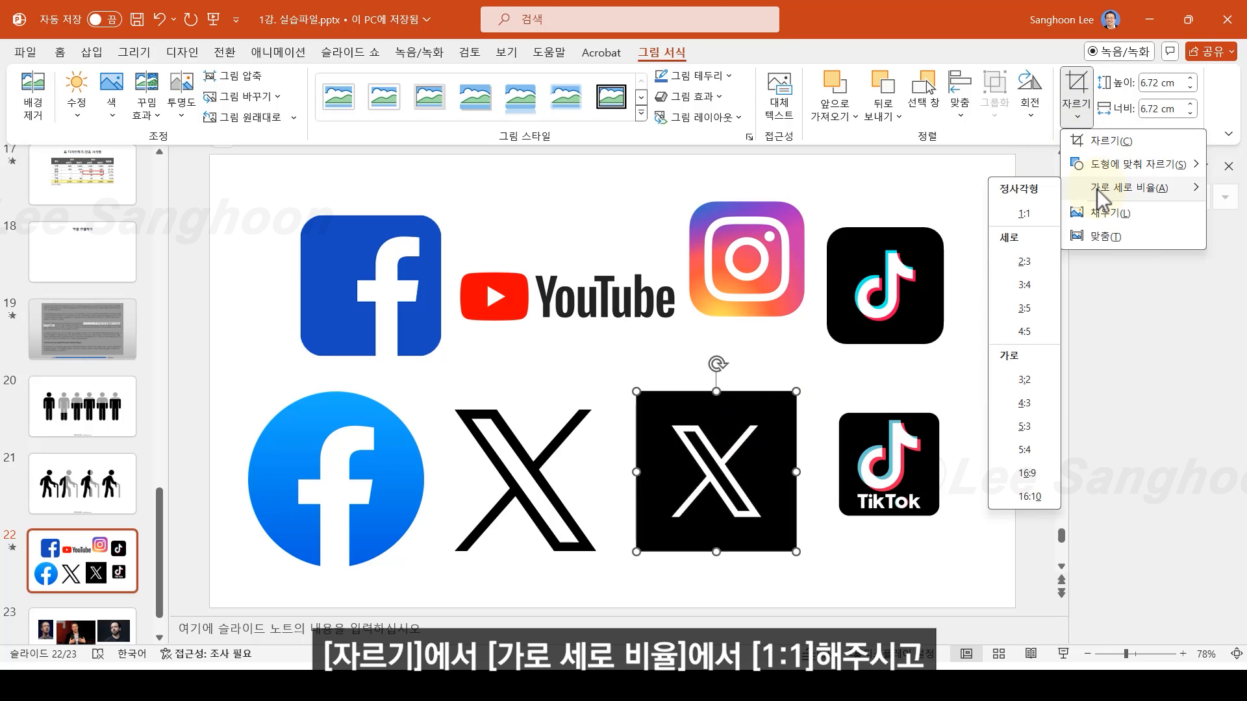
{"action": "left_click", "coordinate": [1025, 214]}
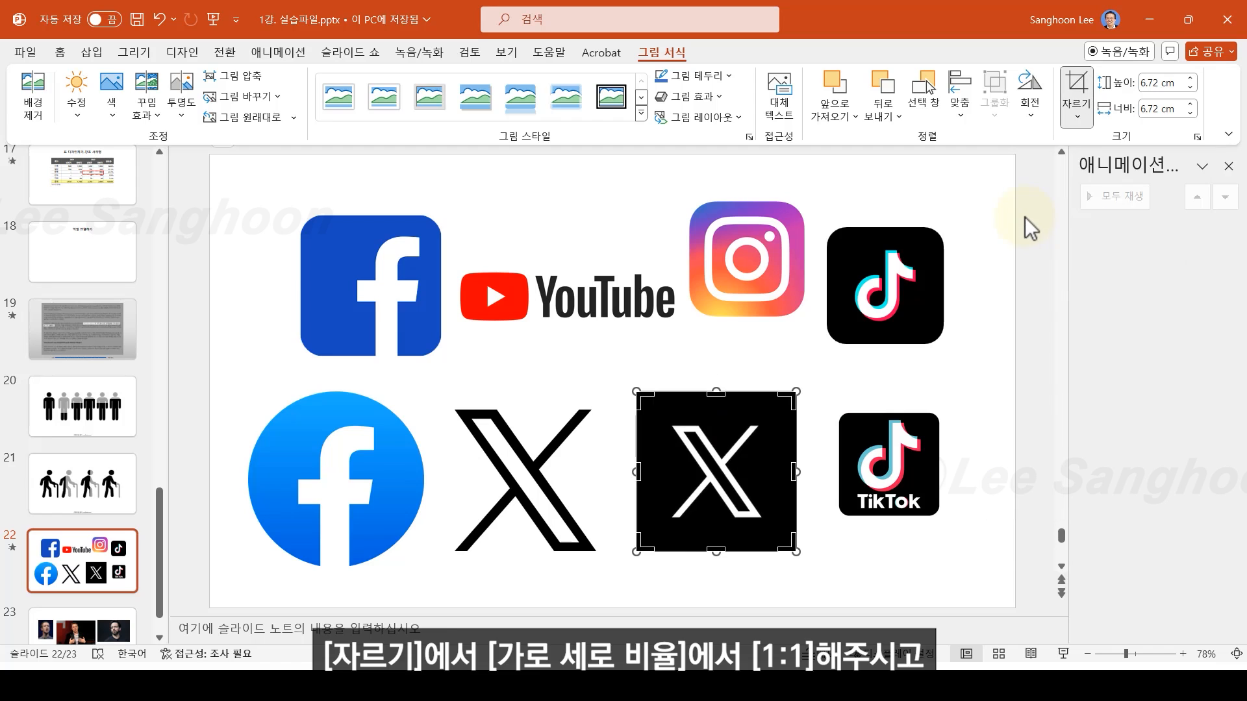
{"action": "left_click", "coordinate": [1077, 117]}
{"action": "mouse_move", "coordinate": [1094, 165]}
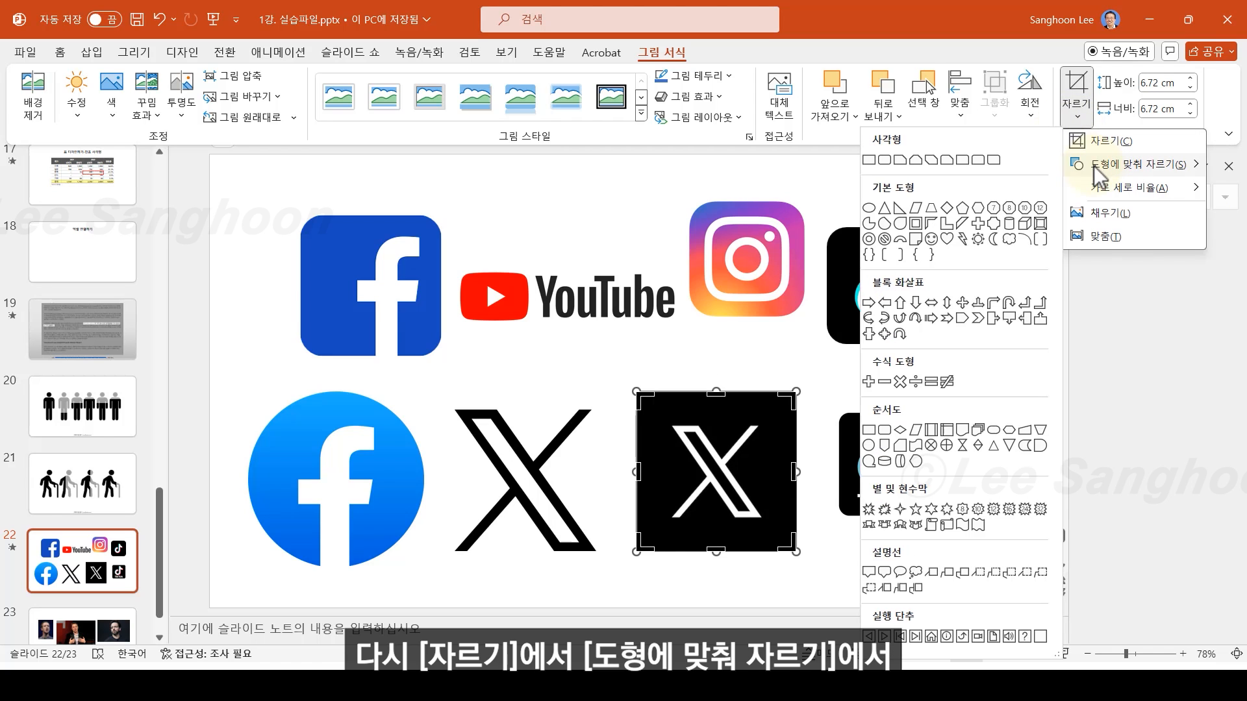
{"action": "left_click", "coordinate": [883, 160]}
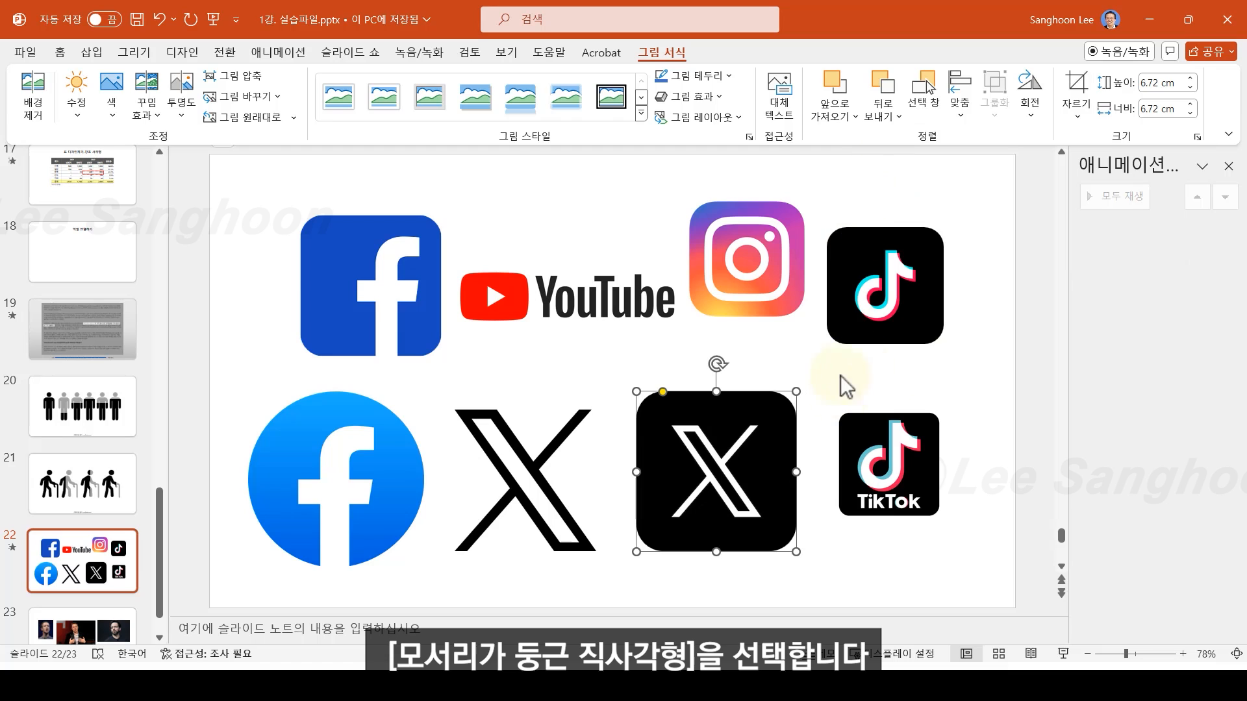
{"action": "left_click", "coordinate": [968, 361]}
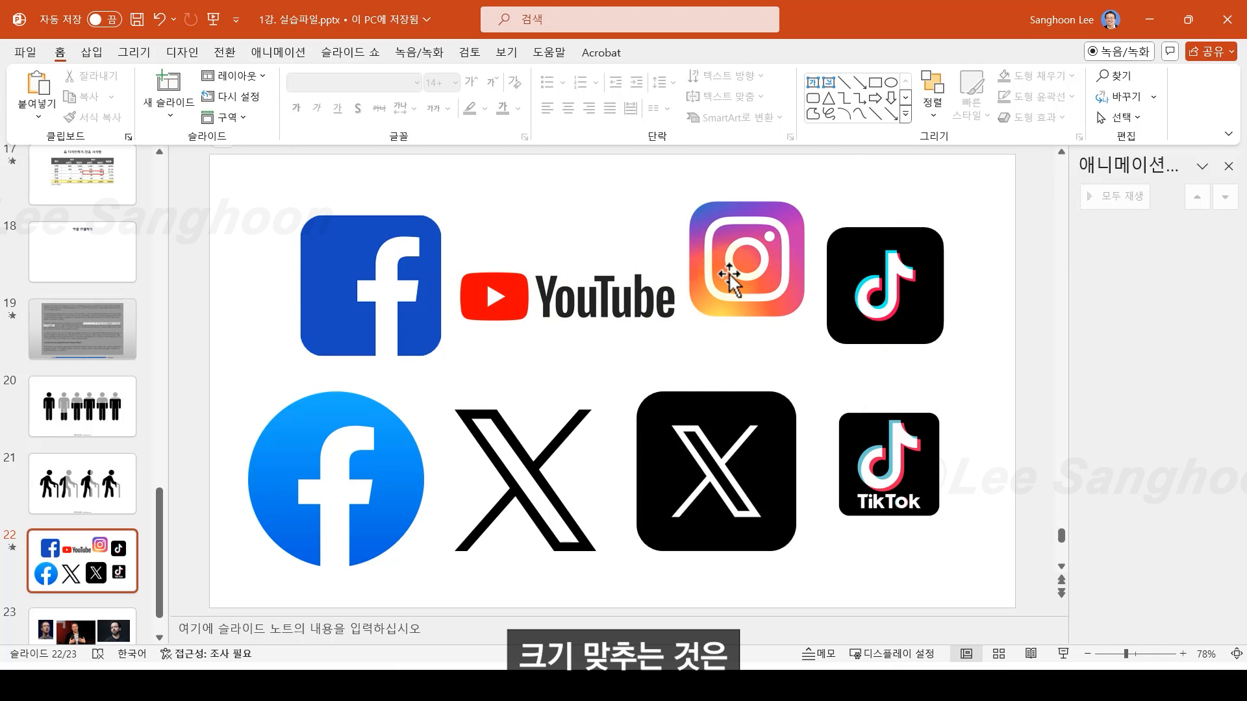
- Reduce the Instagram logo to 4.5 cm in height and width
{"action": "left_click", "coordinate": [745, 262]}
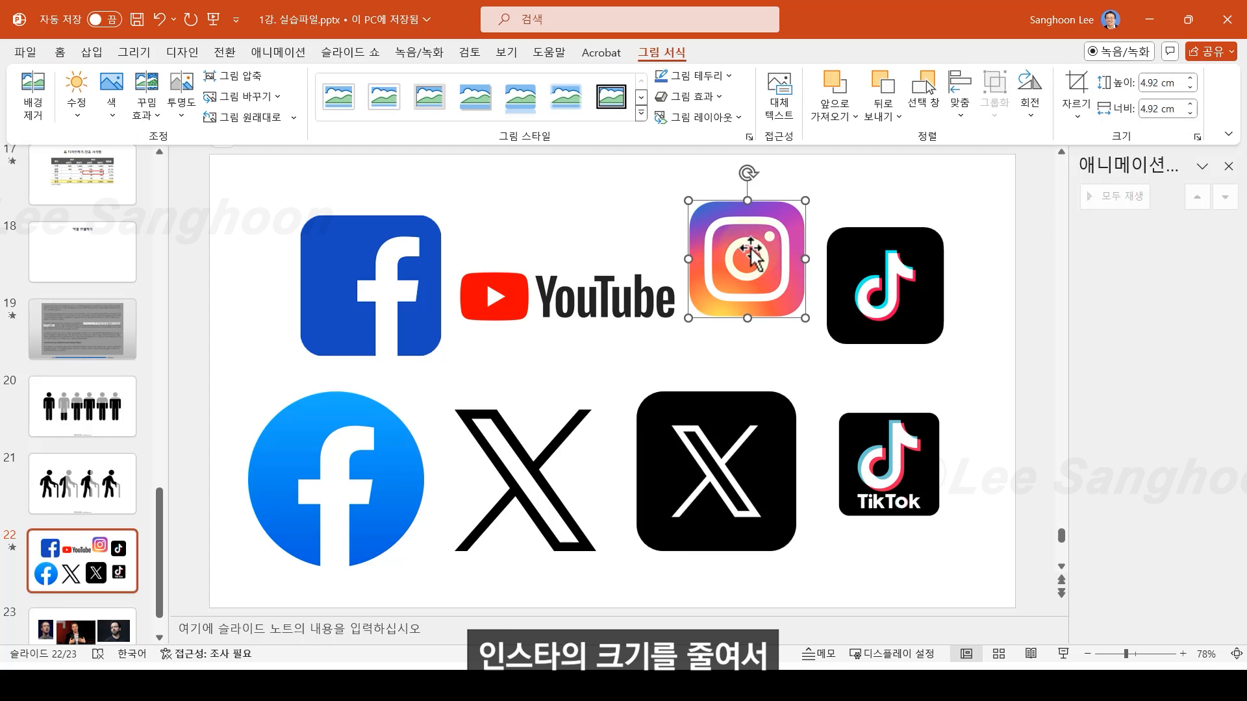
{"action": "left_click", "coordinate": [1191, 88]}
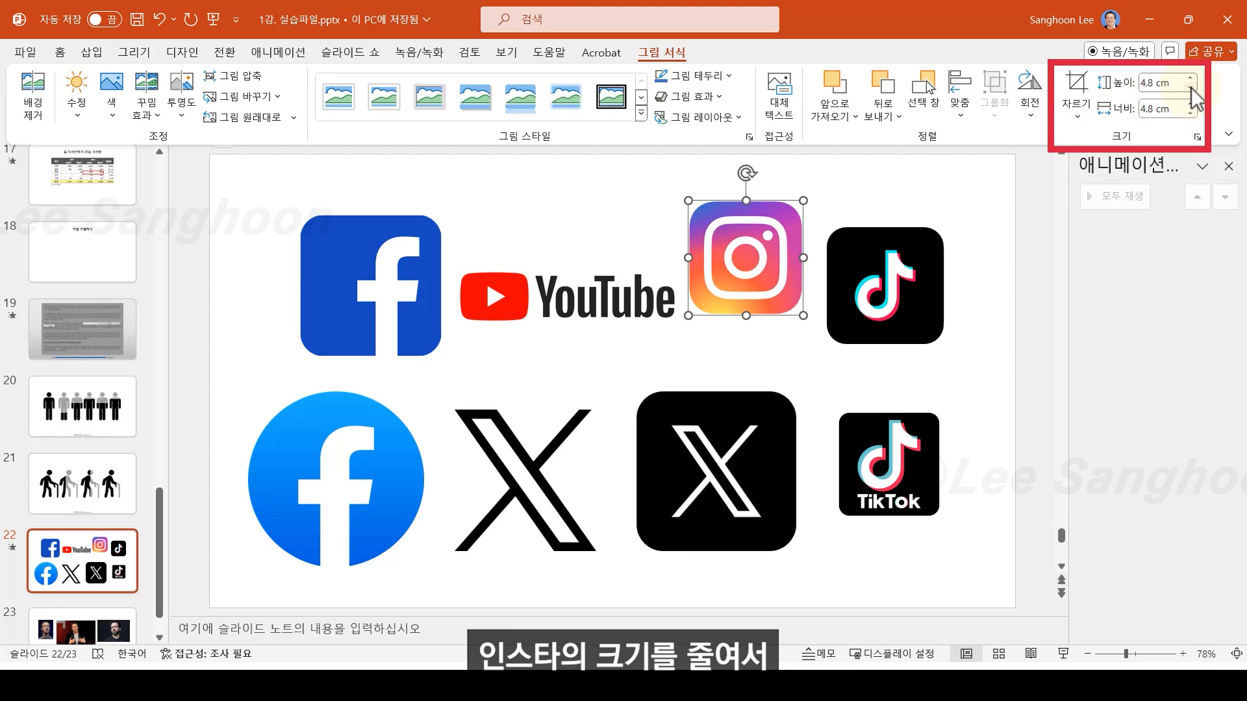
{"action": "left_click", "coordinate": [1192, 88]}
{"action": "left_click", "coordinate": [1191, 88]}
{"action": "left_click", "coordinate": [1191, 88]}
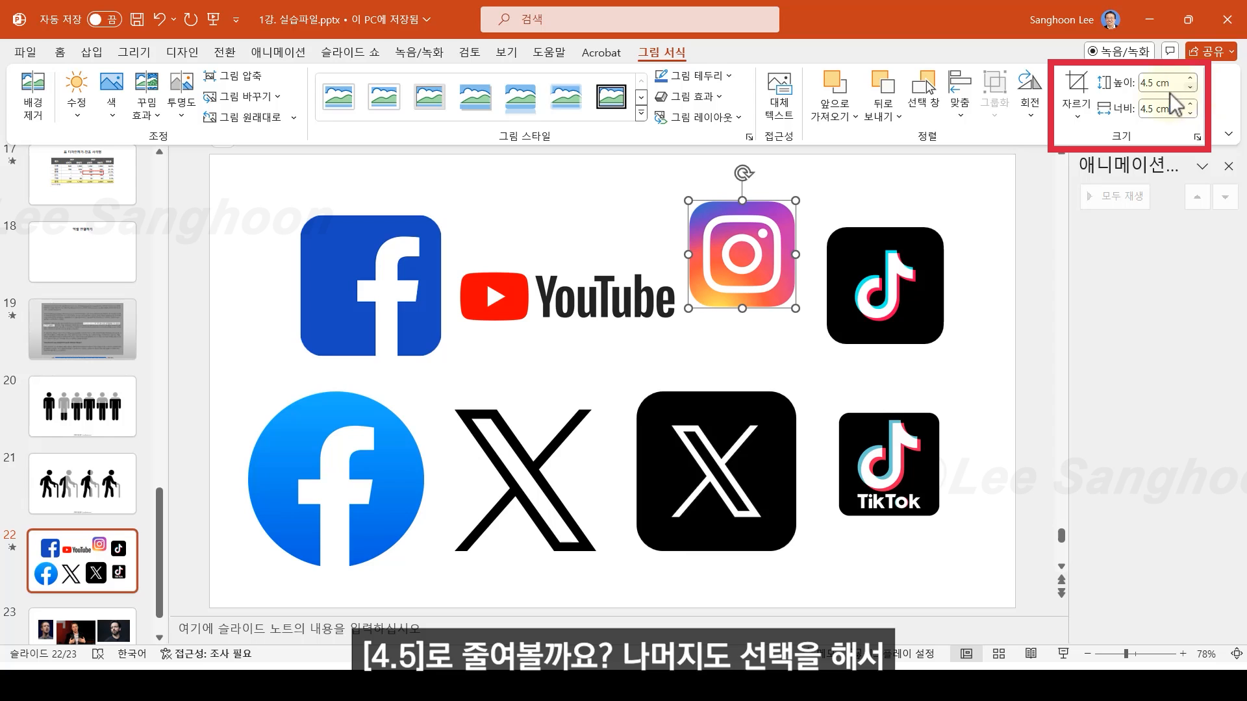
- Set the height of the square Facebook, black-background X and upper TikTok logos together to 4.5 cm
{"action": "left_click", "coordinate": [393, 267]}
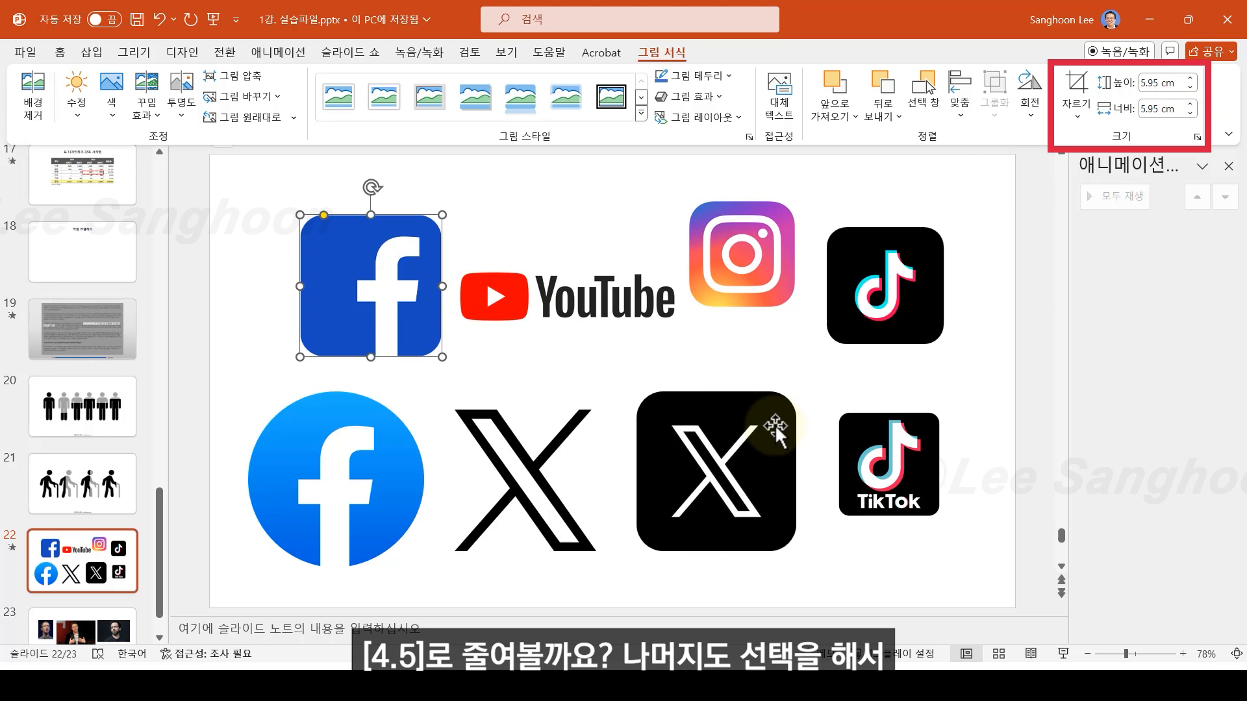
{"action": "left_click", "coordinate": [753, 429], "text": "shift"}
{"action": "left_click", "coordinate": [888, 291], "text": "shift"}
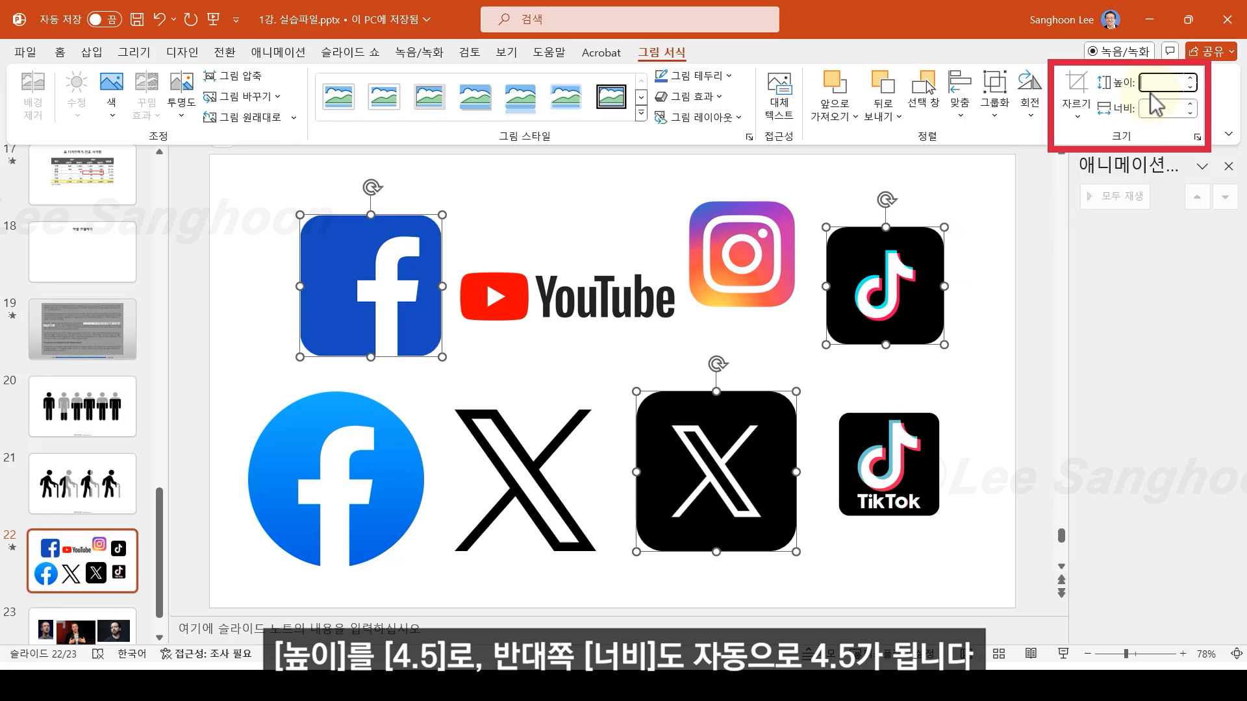
{"action": "key", "text": "Return"}
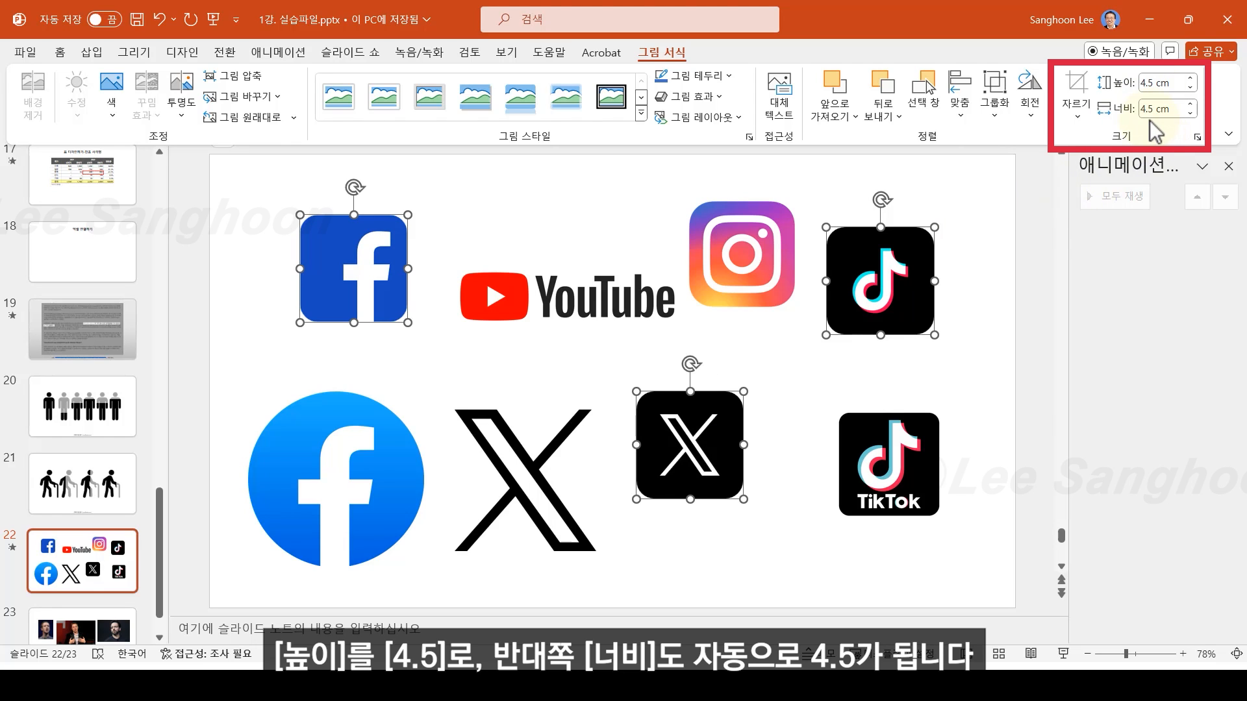
{"action": "left_click", "coordinate": [970, 270]}
- Move the Instagram logo so it lines up horizontally with the upper TikTok logo
{"action": "left_click_drag", "start_coordinate": [762, 253], "coordinate": [772, 279]}
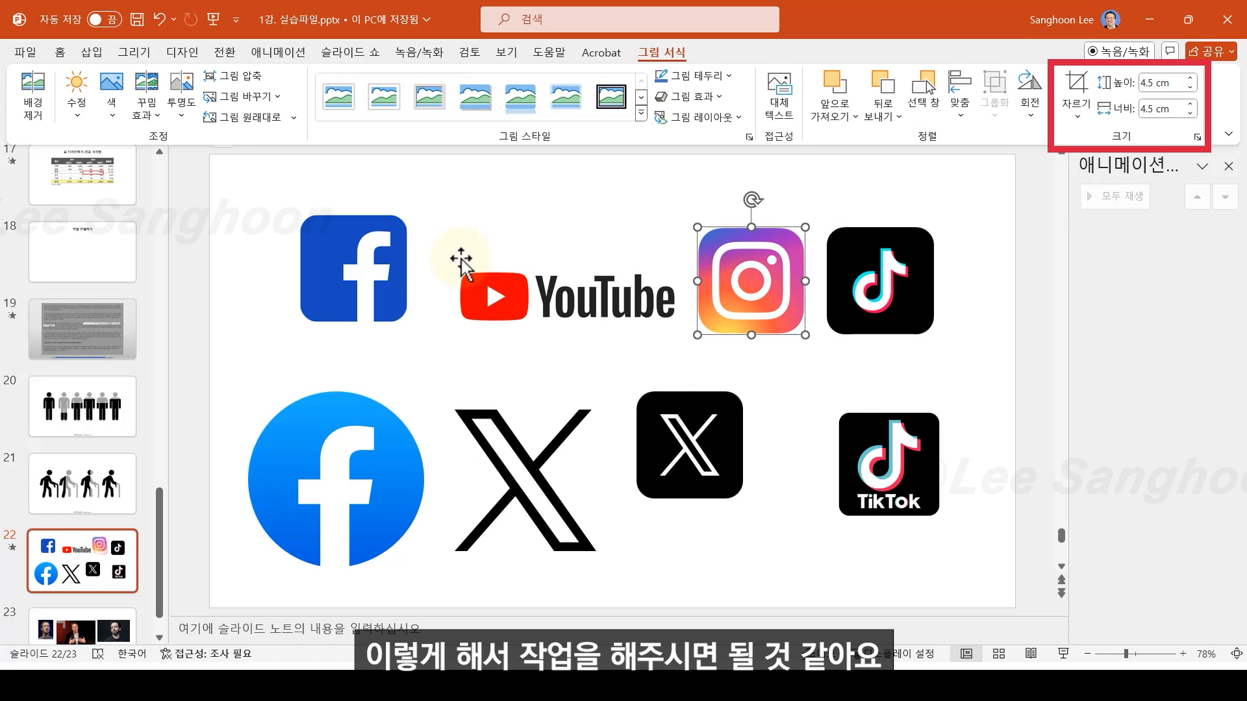
{"action": "left_click", "coordinate": [397, 270]}
{"action": "left_click", "coordinate": [741, 246]}
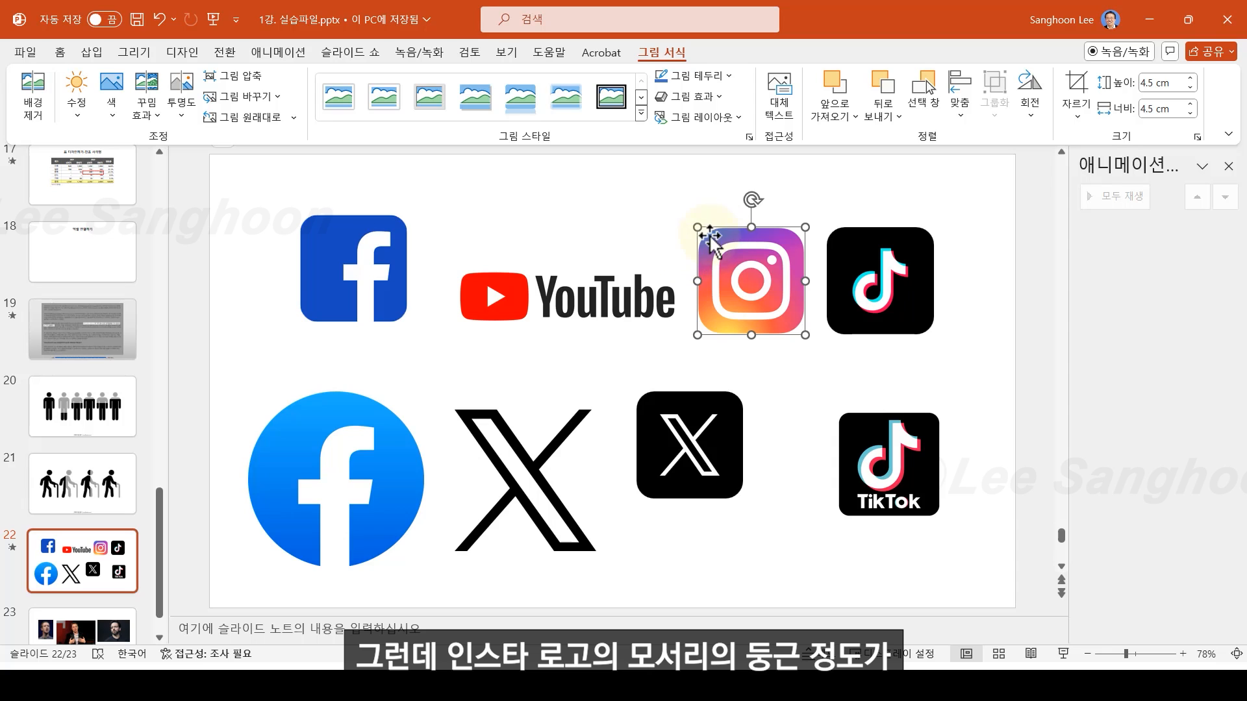
- Place the upper TikTok logo over the Instagram logo and adjust its corner rounding to match the Instagram corners
{"action": "left_click", "coordinate": [845, 243]}
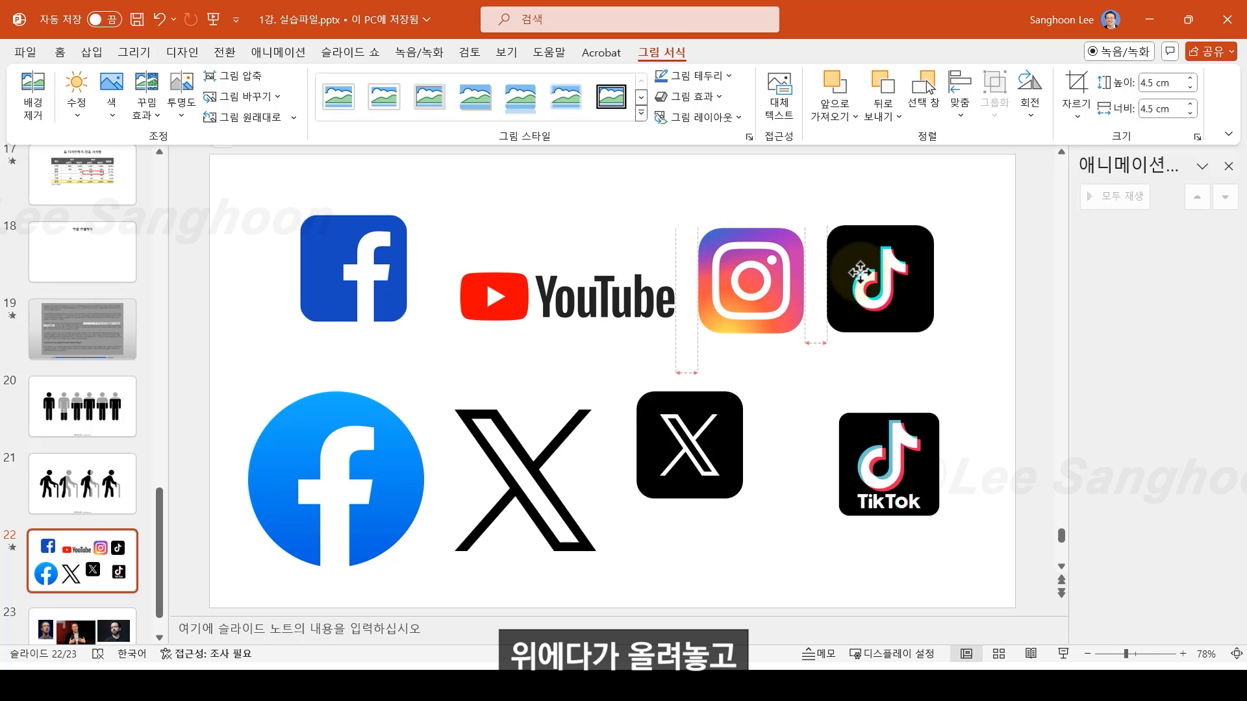
{"action": "left_click_drag", "start_coordinate": [853, 247], "coordinate": [741, 278]}
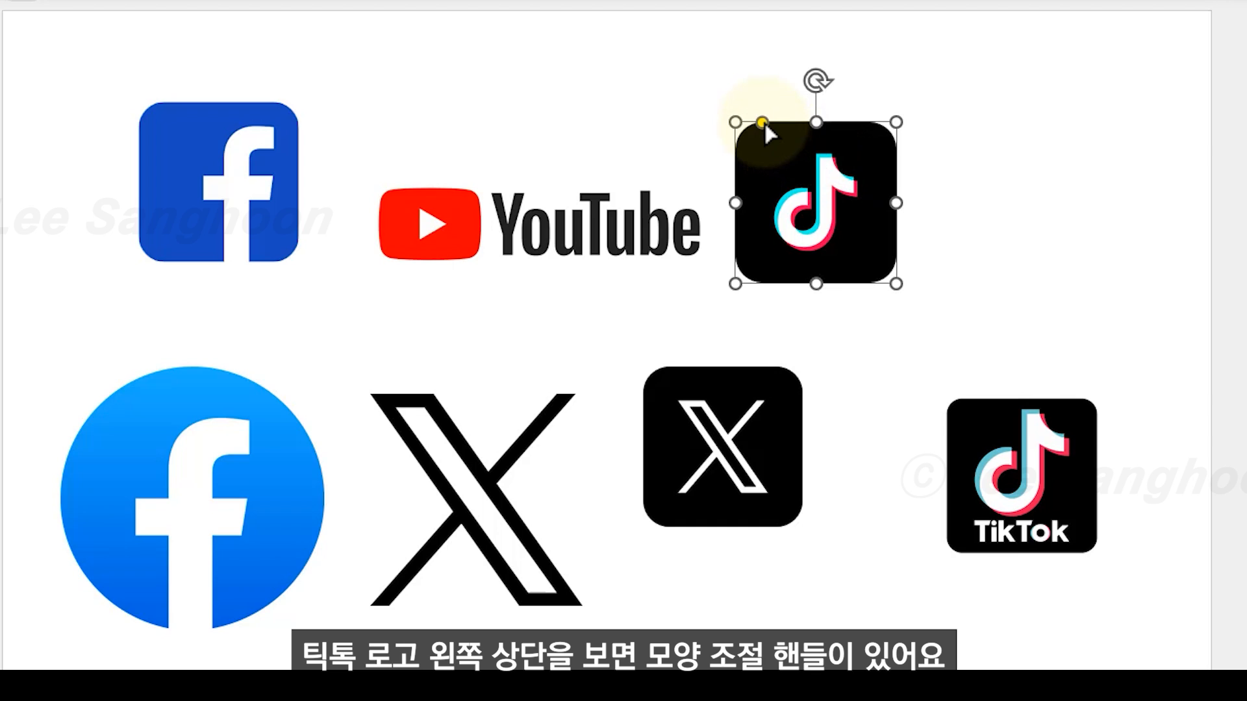
{"action": "left_click_drag", "start_coordinate": [763, 121], "coordinate": [813, 122]}
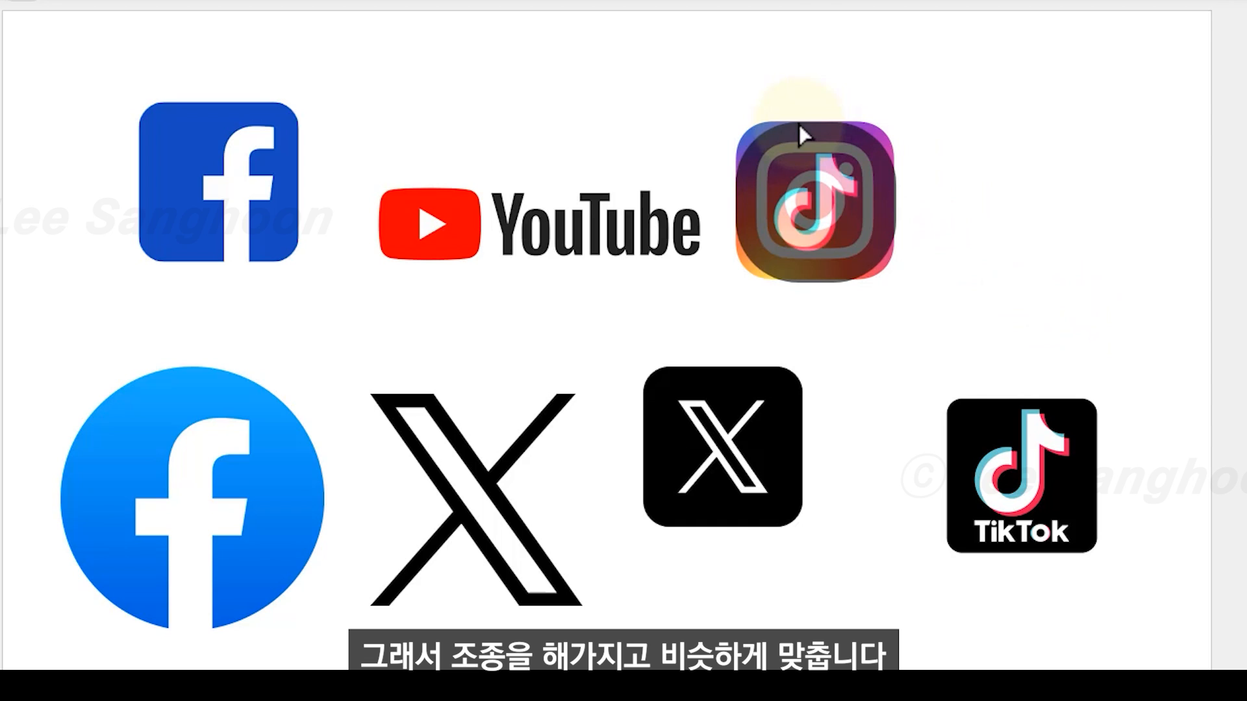
{"action": "left_click_drag", "start_coordinate": [798, 122], "coordinate": [772, 123]}
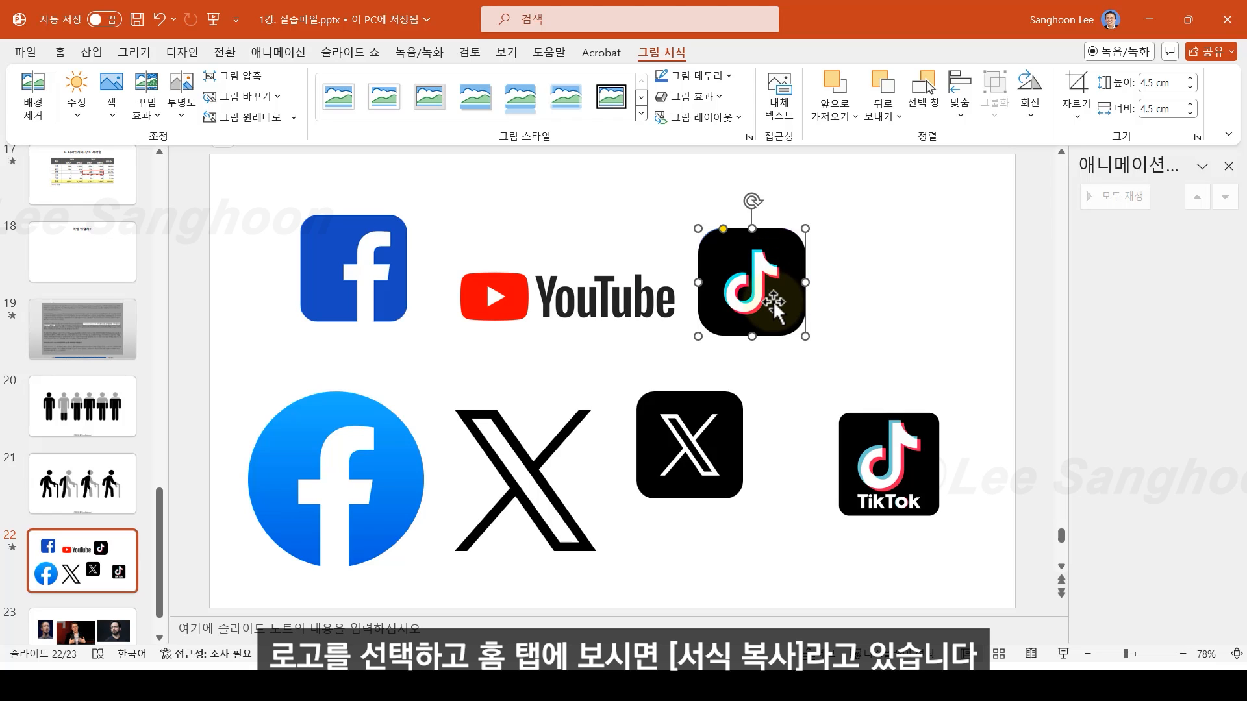
- Copy the TikTok logo's corner rounding to the square Facebook and black-background X logos with Format Painter
{"action": "left_click", "coordinate": [60, 52]}
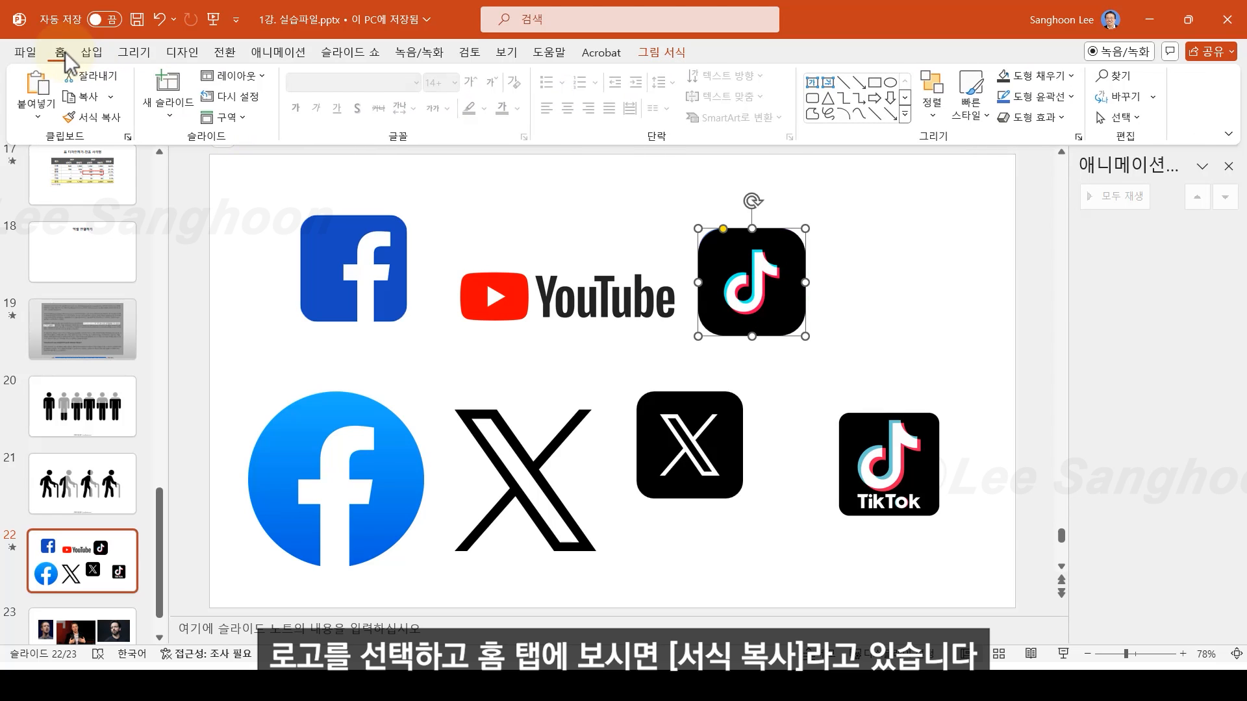
{"action": "left_click", "coordinate": [115, 123]}
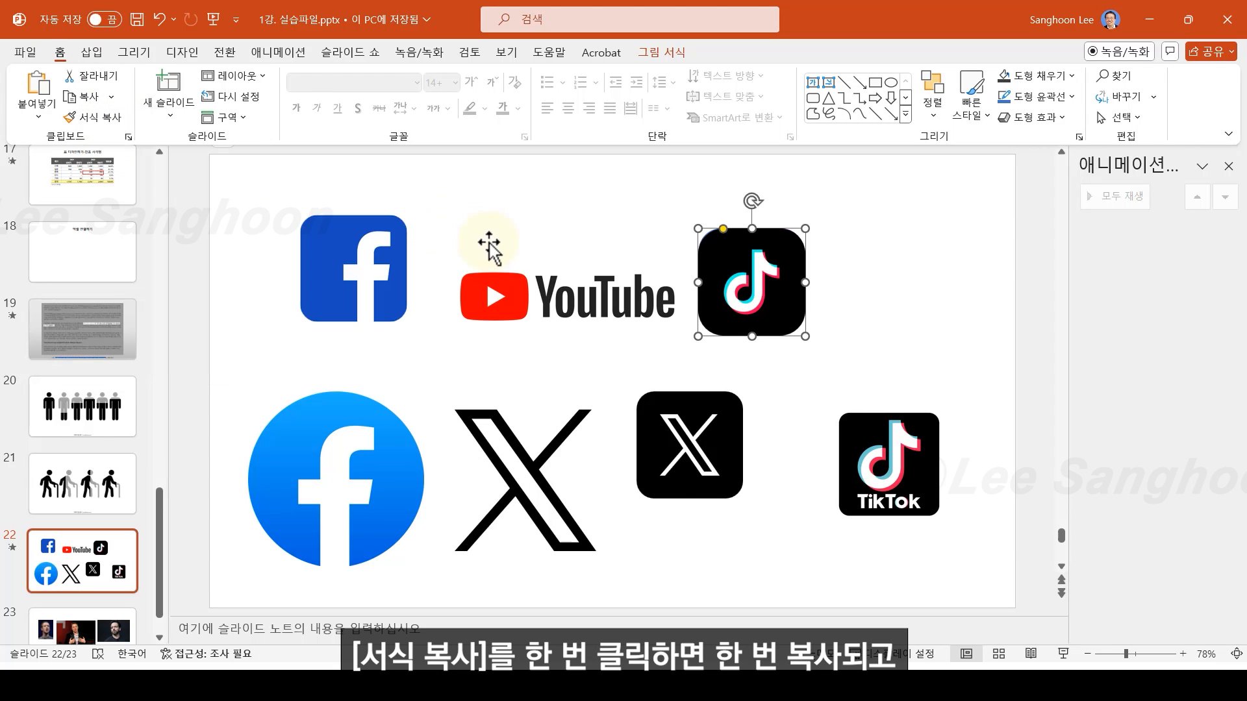
{"action": "double_click", "coordinate": [104, 120]}
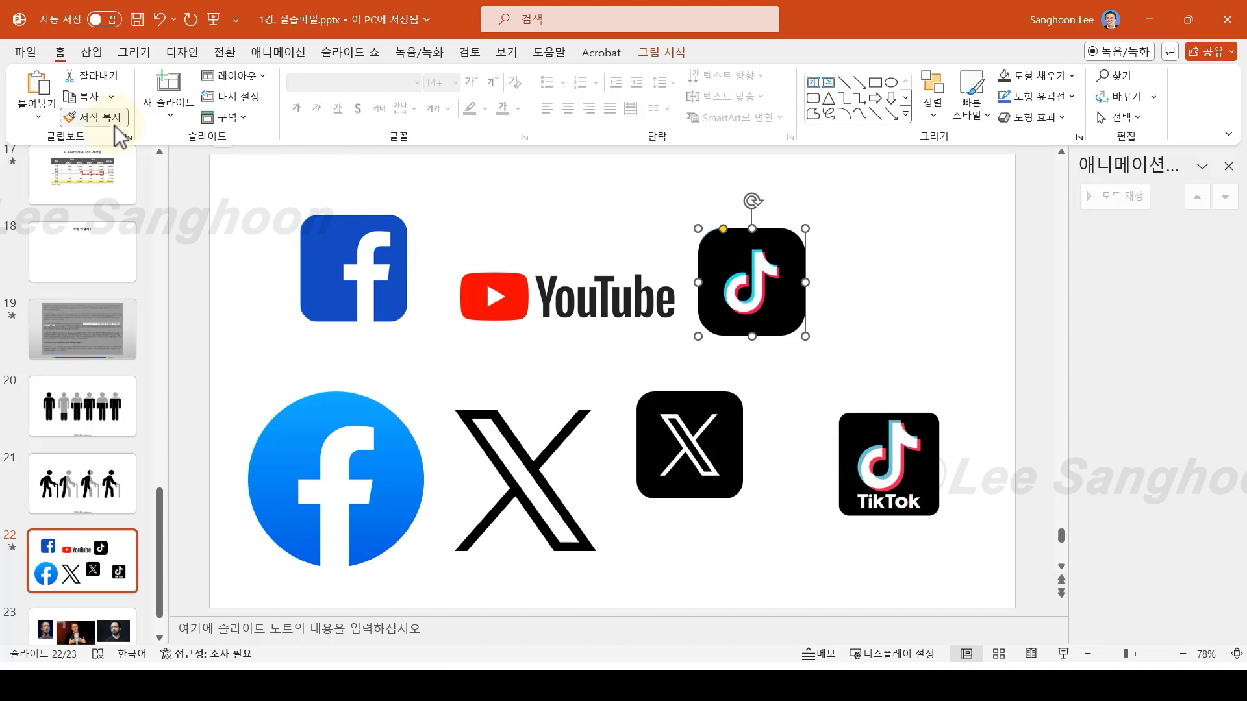
{"action": "left_click", "coordinate": [387, 256]}
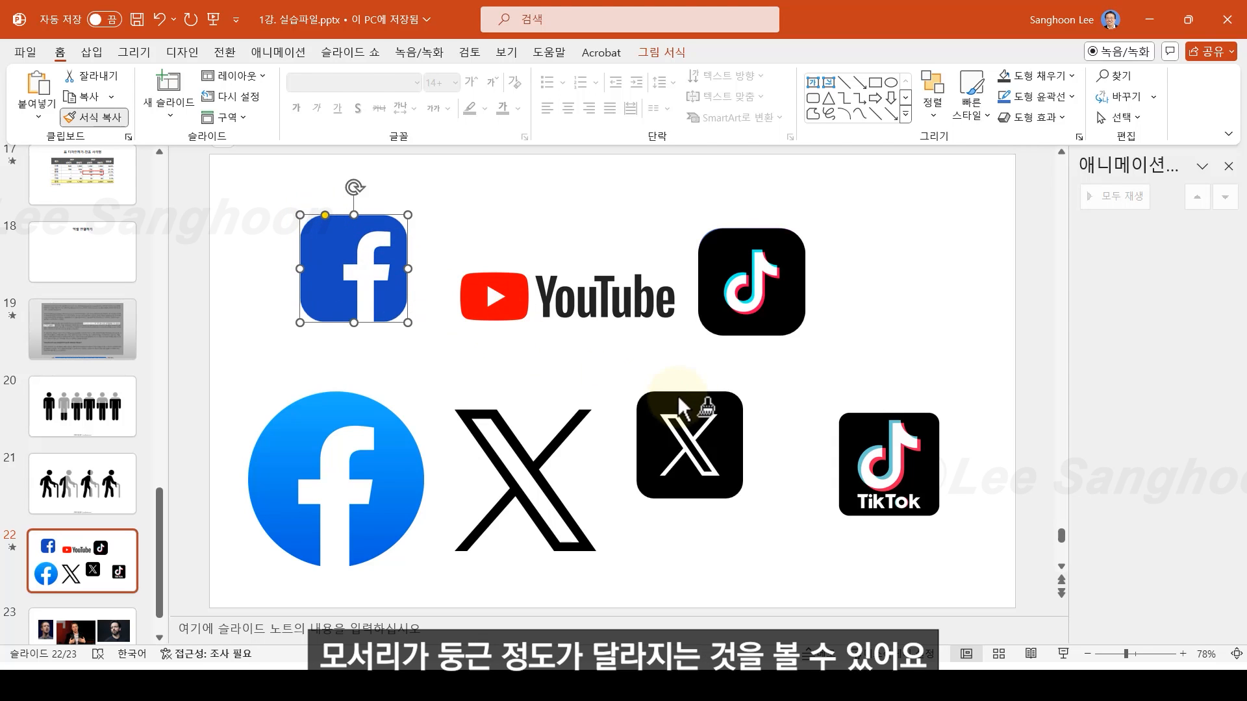
{"action": "left_click", "coordinate": [718, 418]}
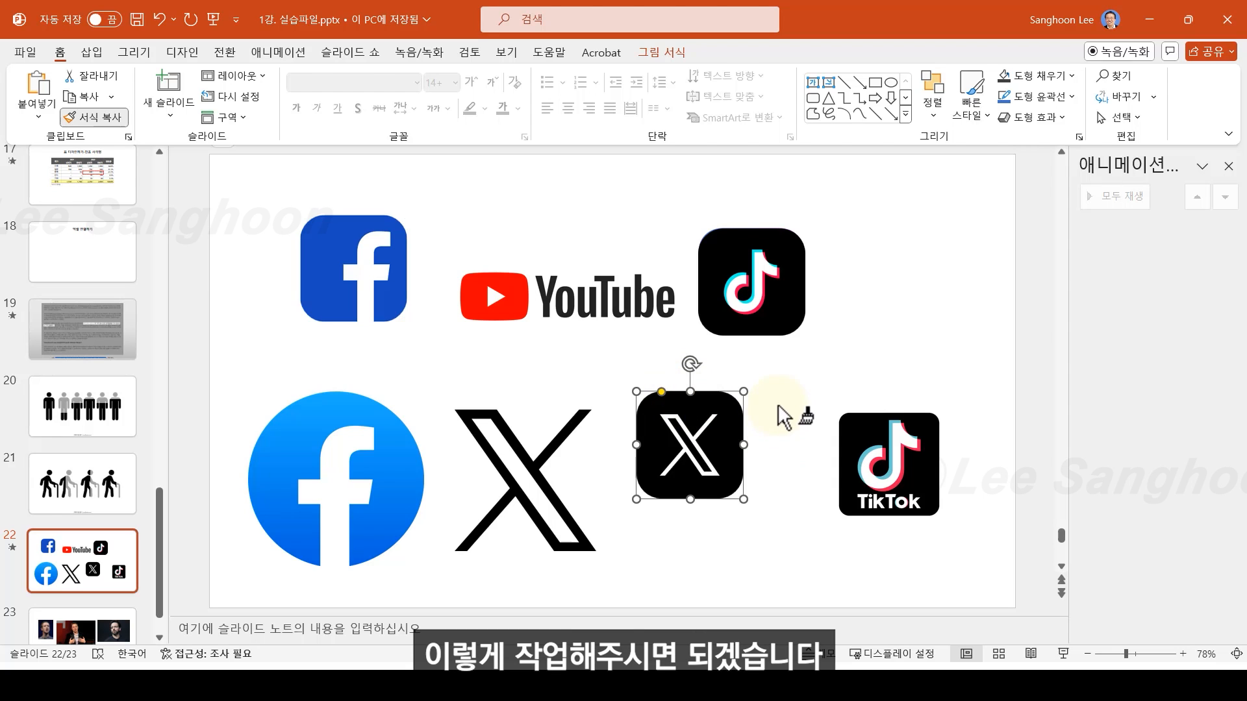
{"action": "key", "text": "Escape"}
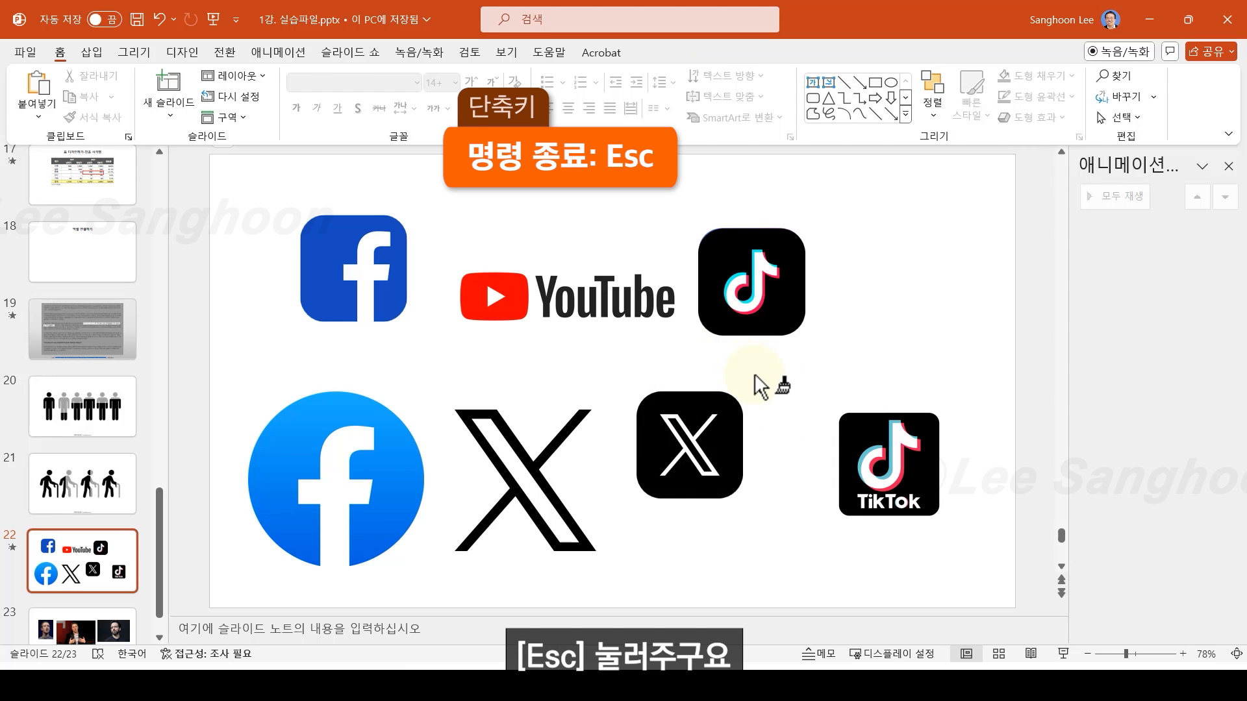
- Arrange the Instagram, black-background X and TikTok logos in a row beside the square Facebook logo, with the YouTube logo below them
{"action": "left_click_drag", "start_coordinate": [774, 282], "coordinate": [902, 281]}
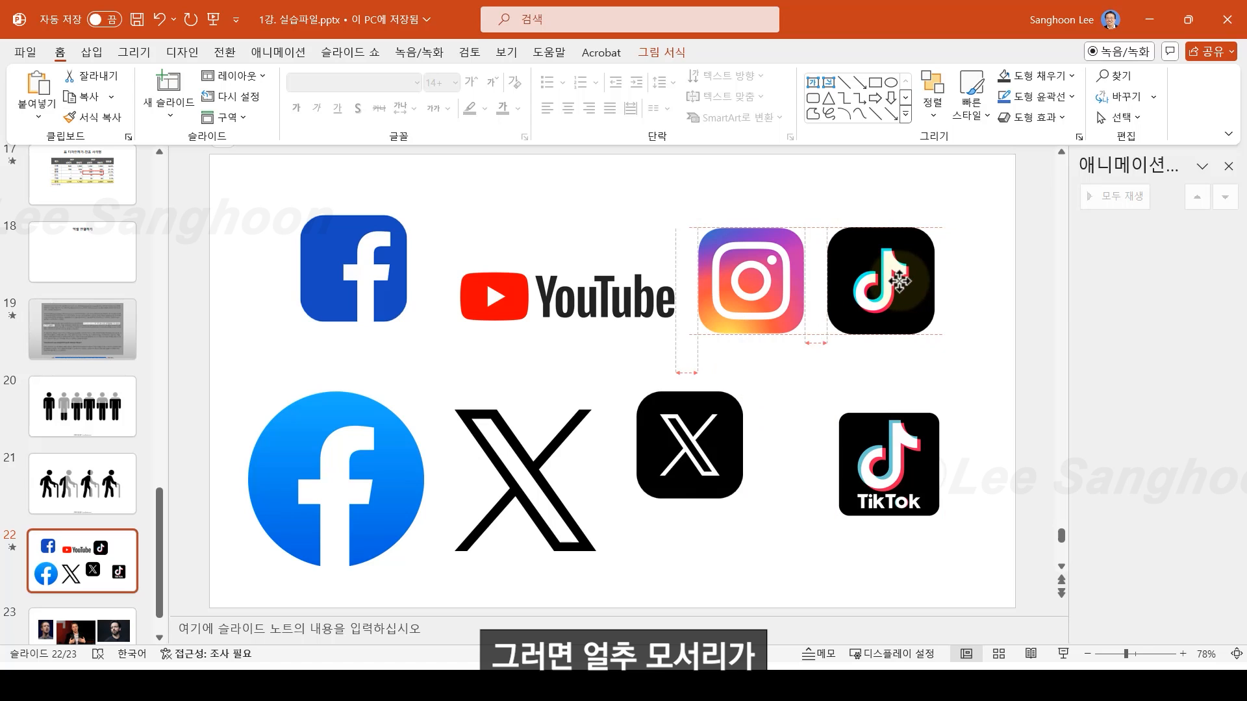
{"action": "left_click_drag", "start_coordinate": [589, 318], "coordinate": [538, 391]}
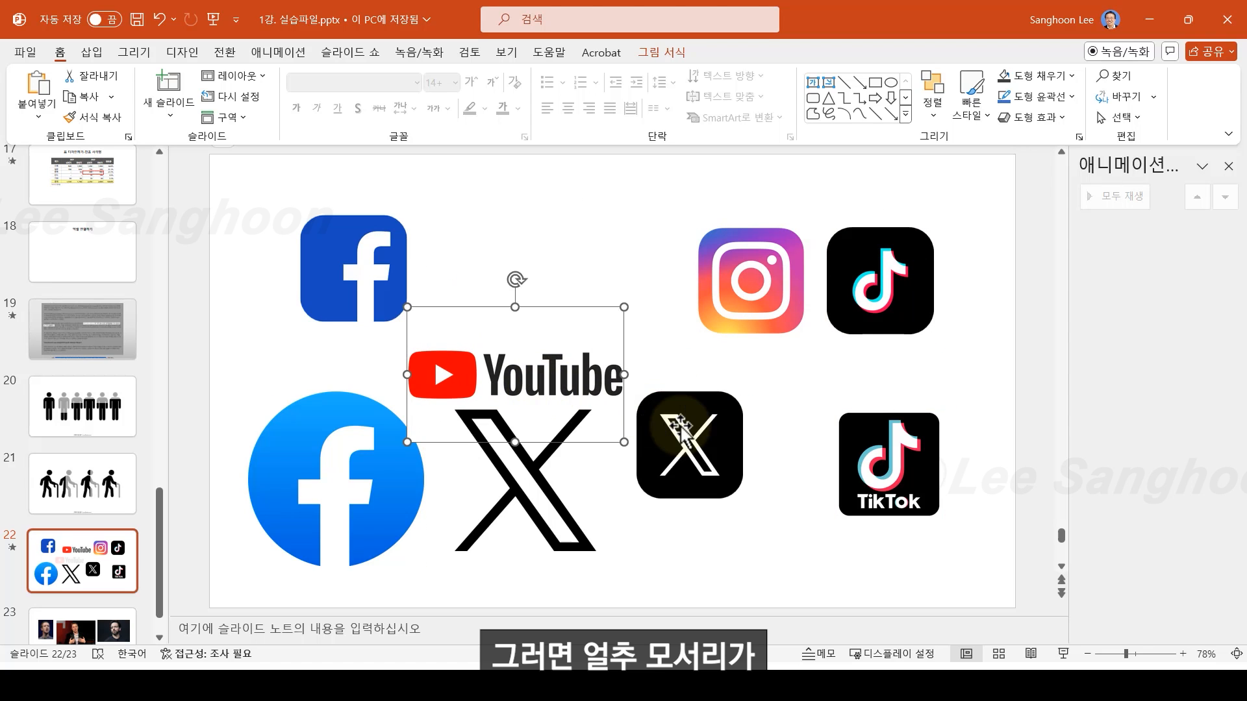
{"action": "left_click_drag", "start_coordinate": [689, 448], "coordinate": [705, 391]}
{"action": "left_click_drag", "start_coordinate": [738, 278], "coordinate": [453, 261]}
{"action": "left_click_drag", "start_coordinate": [690, 374], "coordinate": [573, 255]}
{"action": "left_click_drag", "start_coordinate": [822, 279], "coordinate": [656, 267]}
{"action": "left_click", "coordinate": [660, 401]}
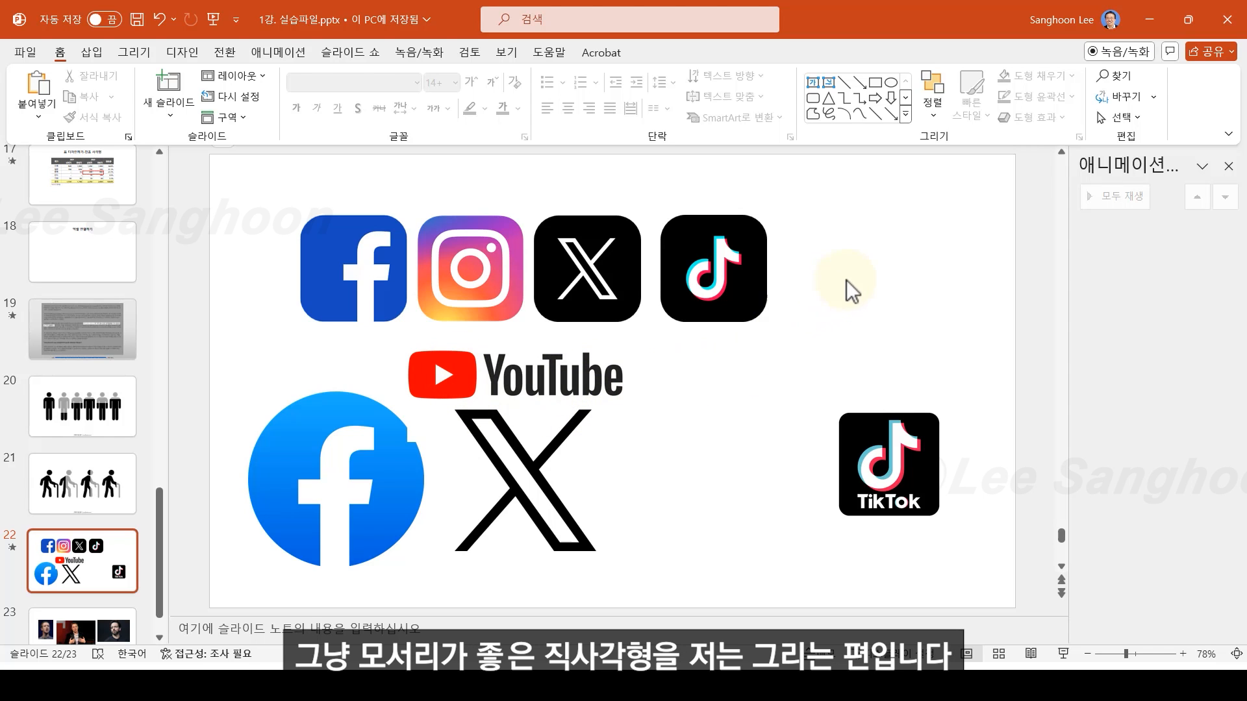
- Draw a rounded rectangle beside the TikTok logo in the upper row and set its height and width to 4.5 cm
{"action": "left_click", "coordinate": [812, 99]}
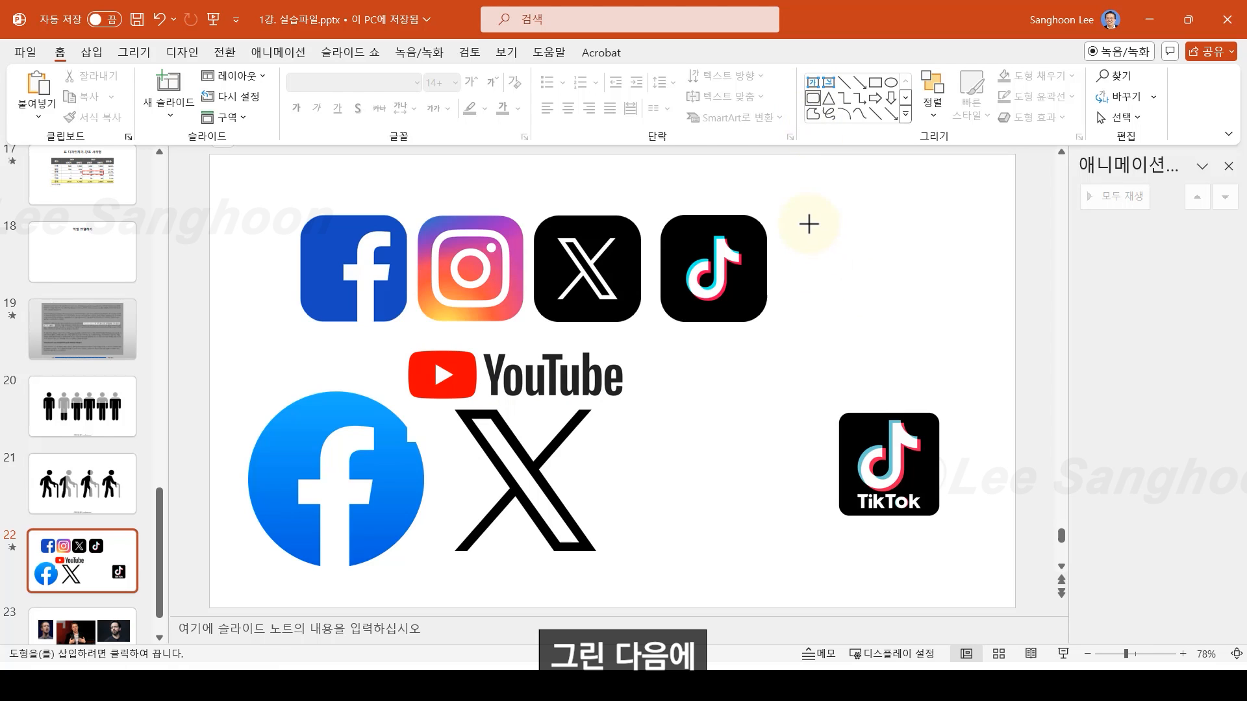
{"action": "left_click_drag", "start_coordinate": [808, 224], "coordinate": [918, 322]}
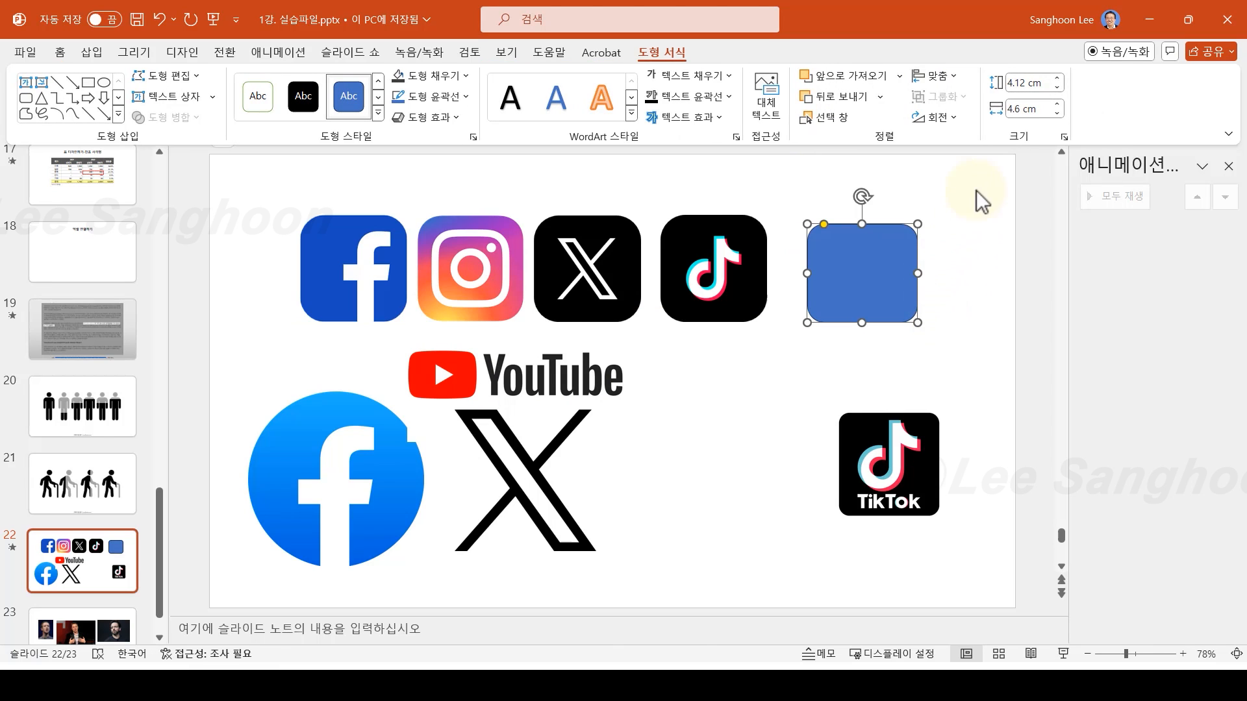
{"action": "left_click", "coordinate": [1058, 78]}
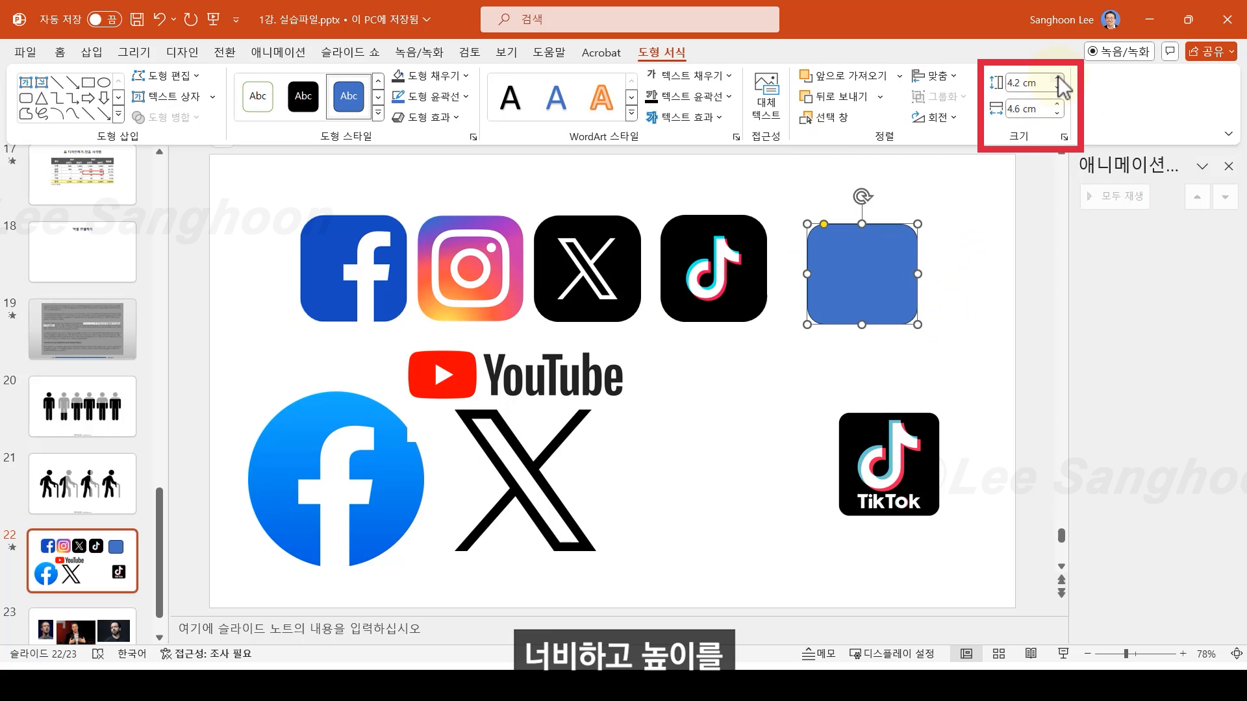
{"action": "left_click", "coordinate": [1057, 78]}
{"action": "left_click", "coordinate": [1058, 78]}
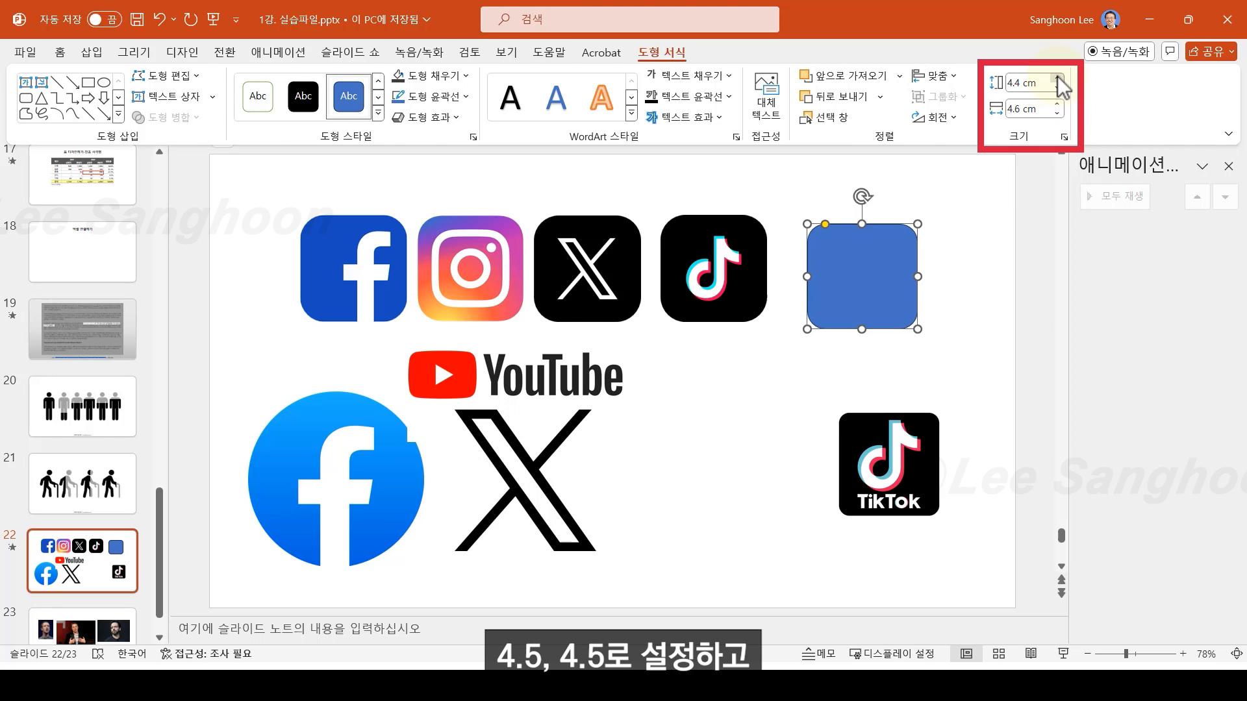
{"action": "left_click", "coordinate": [1058, 77]}
{"action": "left_click", "coordinate": [1058, 113]}
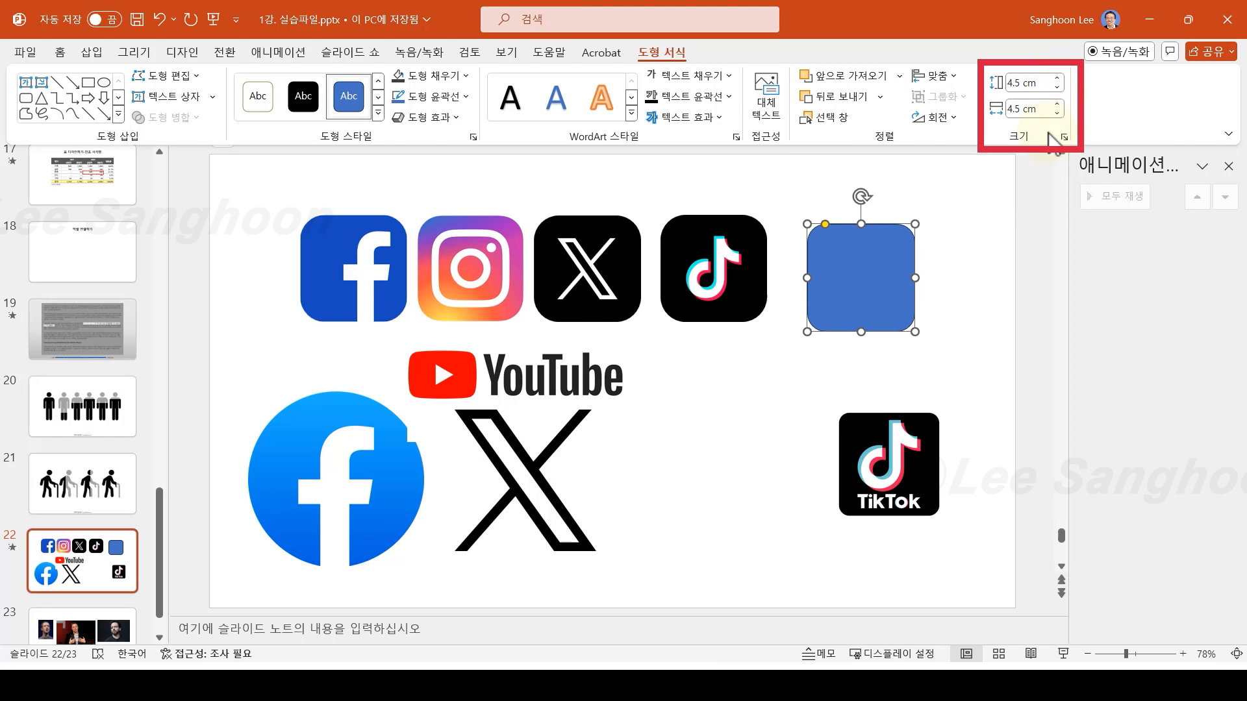
- Fill the rounded square with the YouTube logo's red using the Eyedropper and remove its outline
{"action": "left_click", "coordinate": [424, 78]}
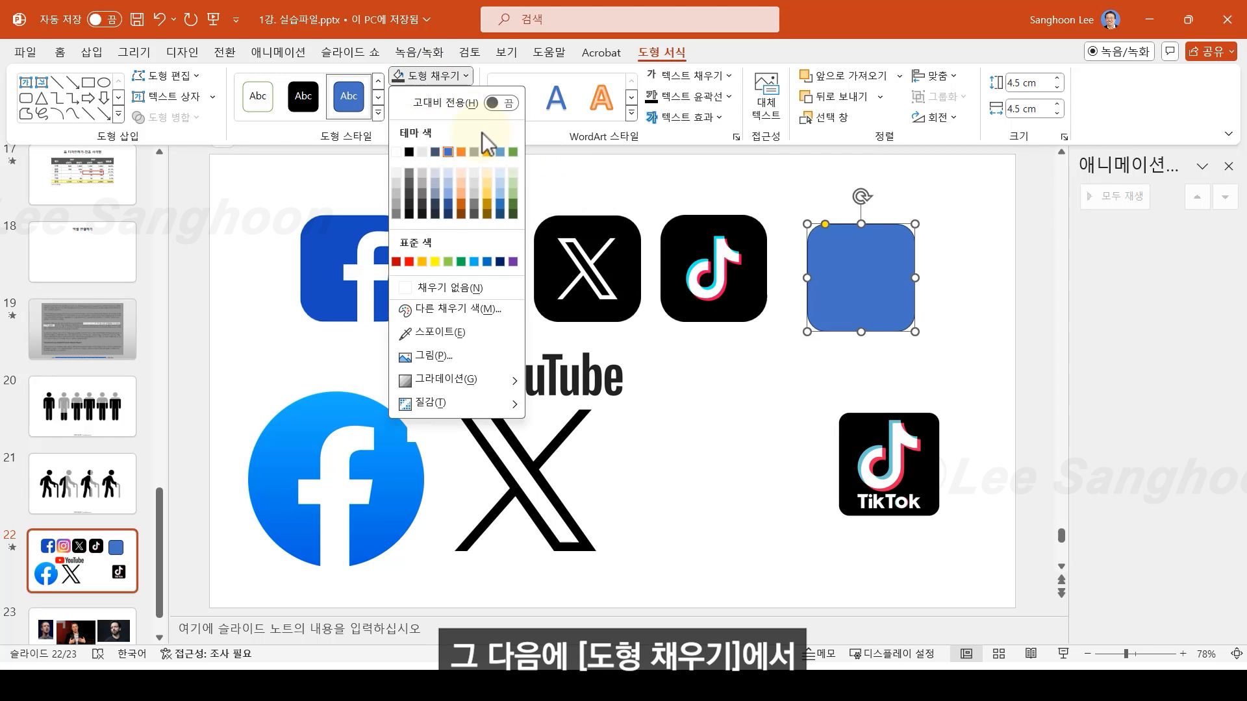
{"action": "left_click", "coordinate": [439, 332]}
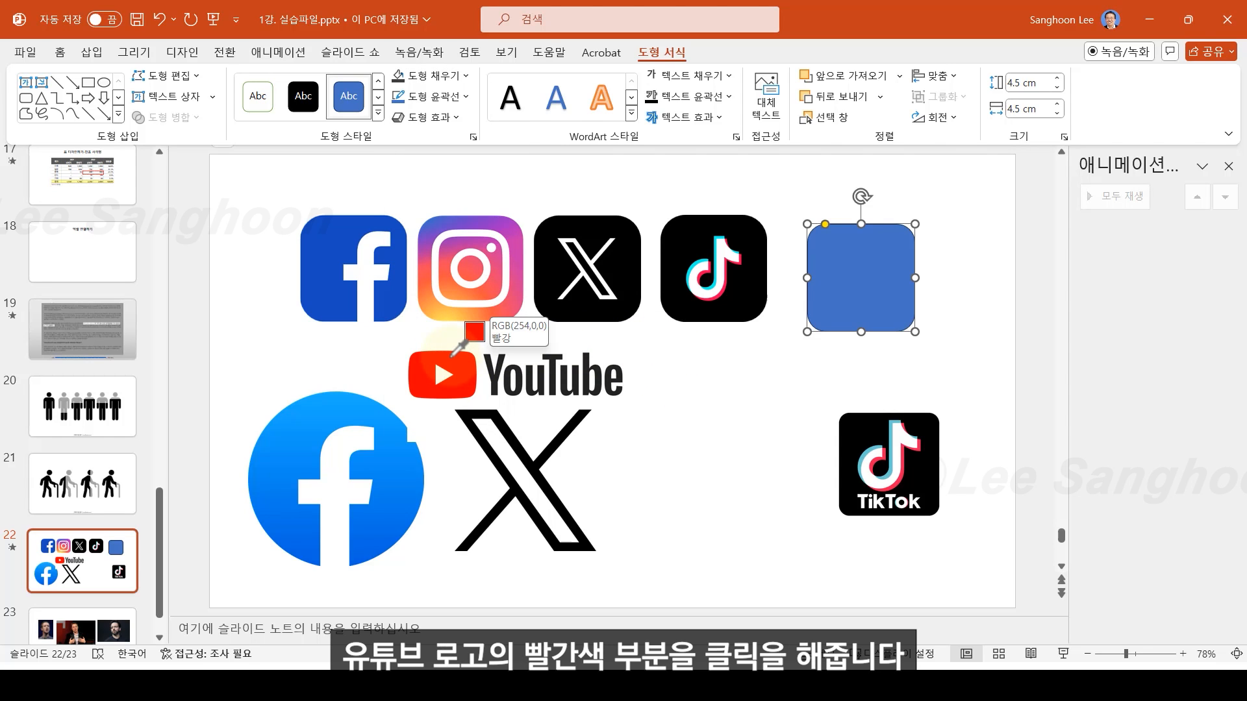
{"action": "left_click", "coordinate": [453, 355]}
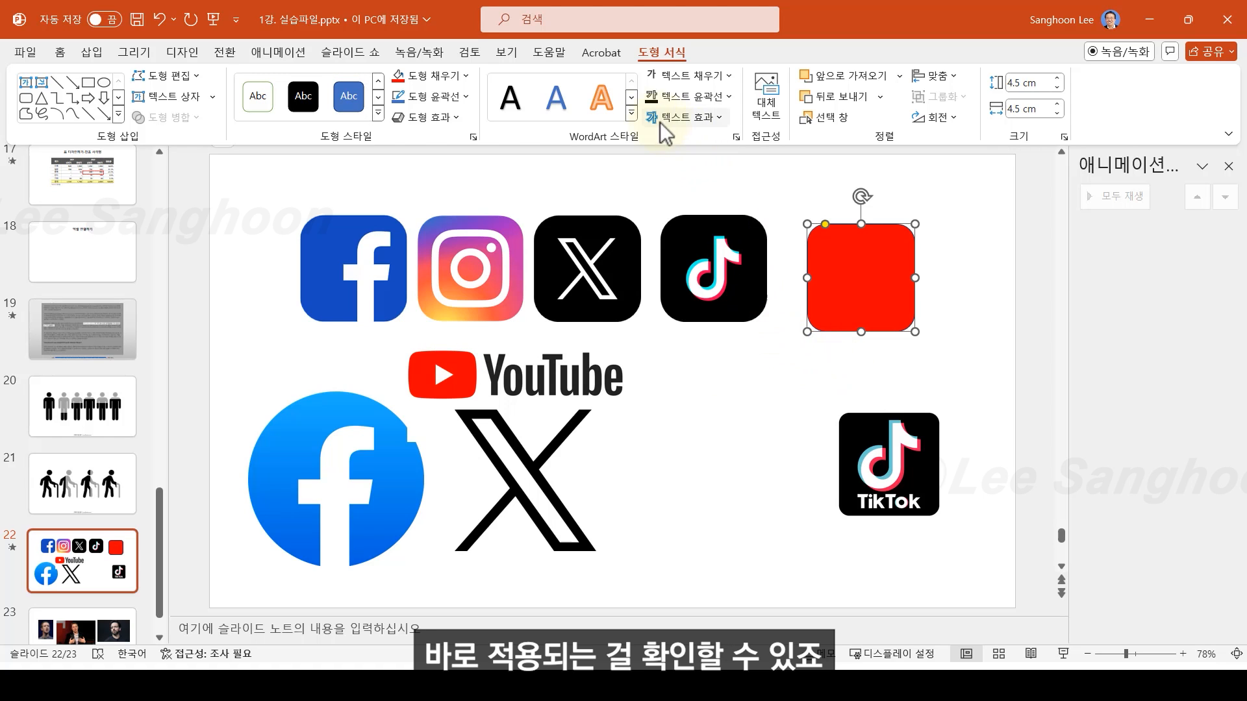
{"action": "left_click", "coordinate": [431, 99]}
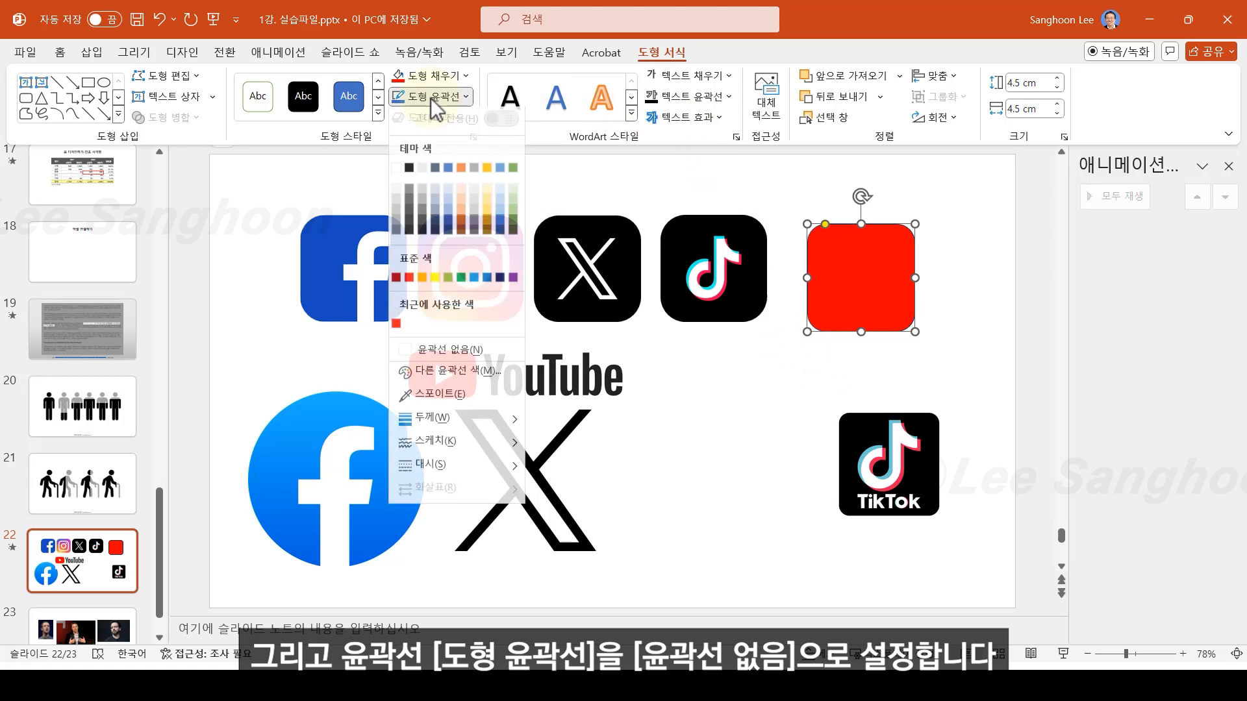
{"action": "left_click", "coordinate": [449, 356]}
{"action": "left_click", "coordinate": [824, 373]}
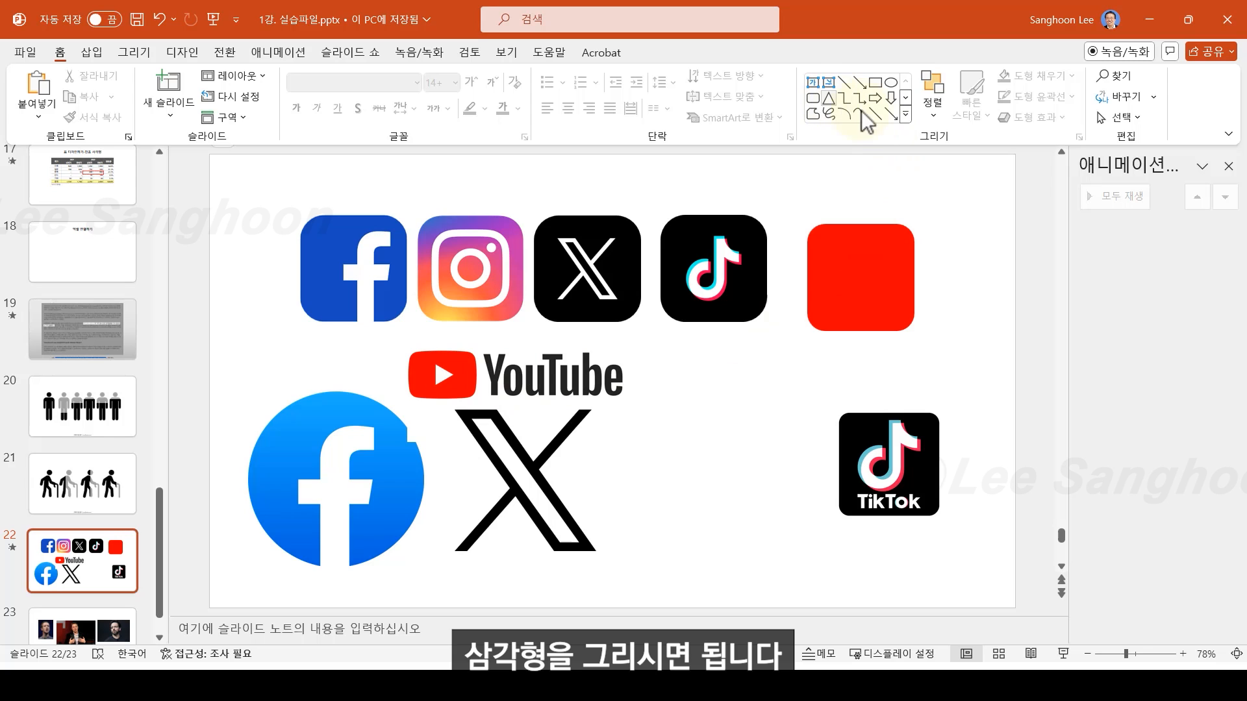
- Draw an isosceles triangle about 1.9 cm high and 2.2 cm wide and place it on the red square, rotated 90° to point right
{"action": "left_click", "coordinate": [907, 115]}
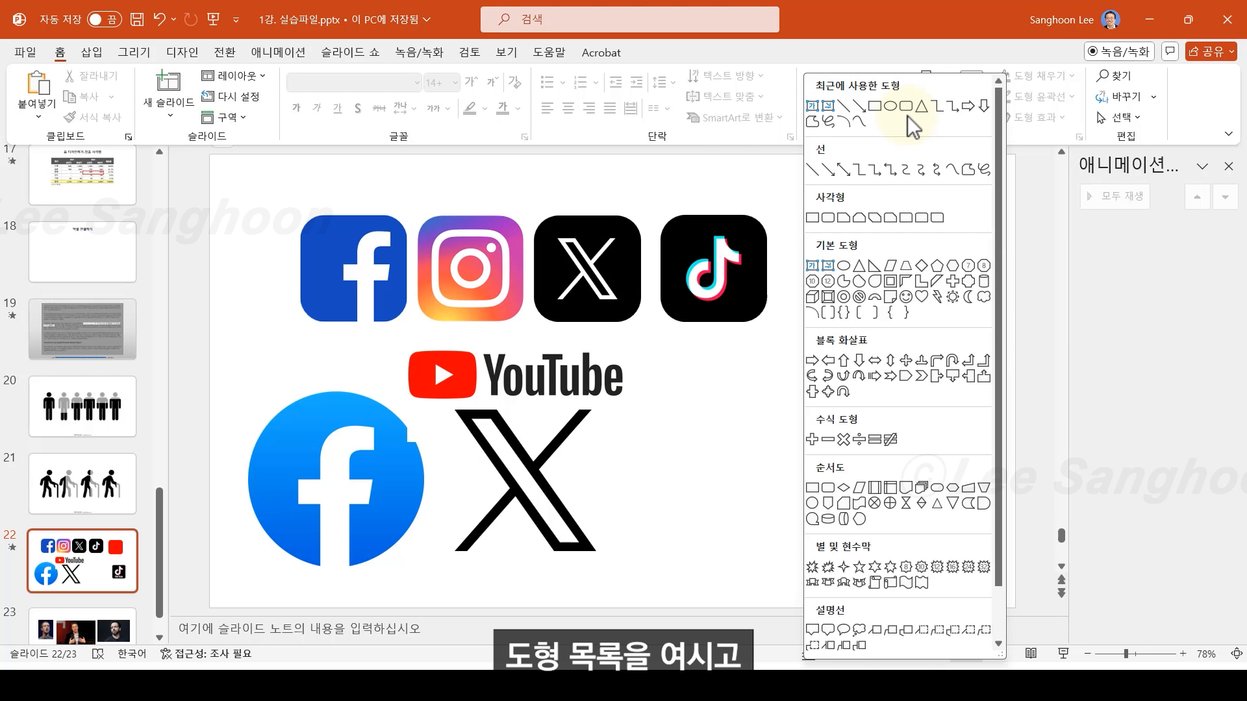
{"action": "left_click", "coordinate": [860, 272]}
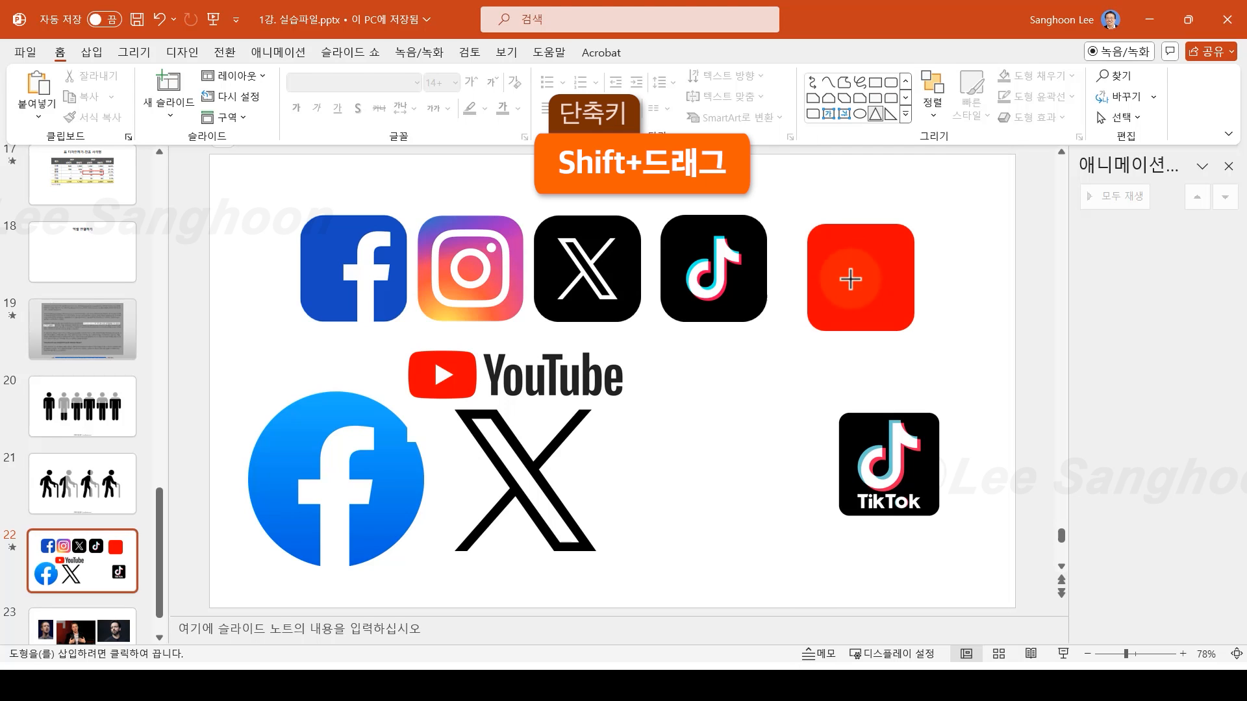
{"action": "left_click_drag", "start_coordinate": [707, 351], "coordinate": [760, 393]}
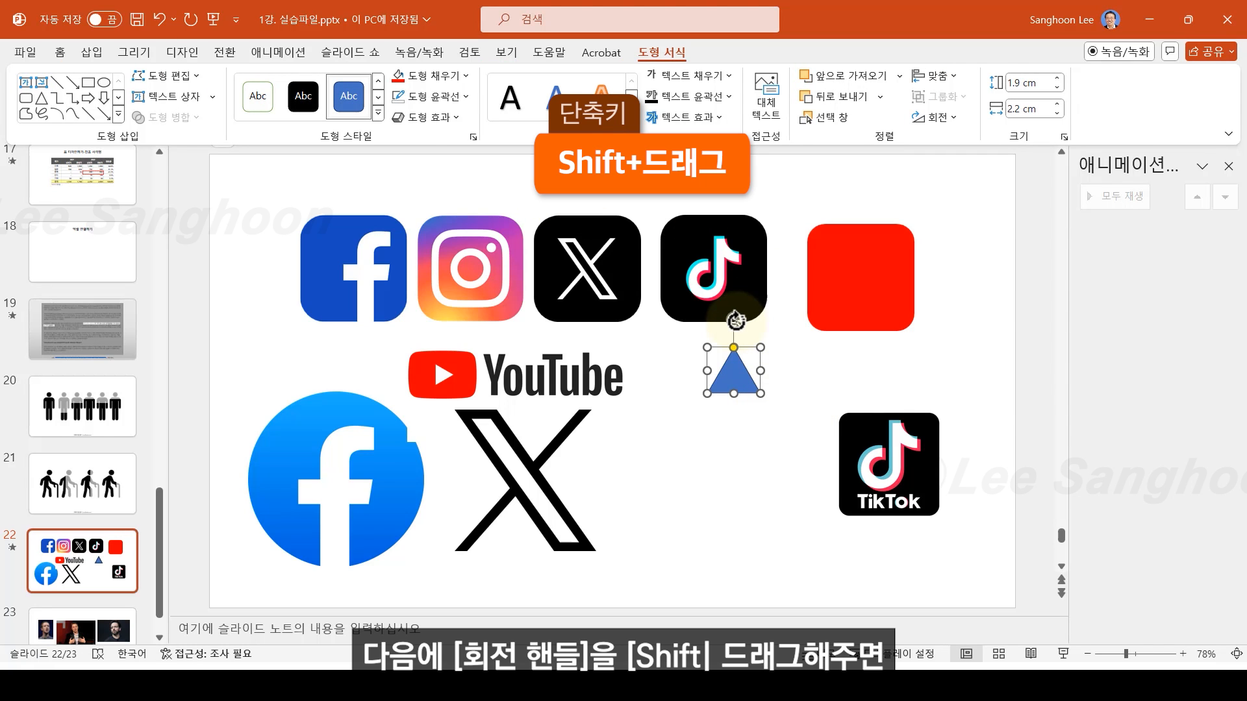
{"action": "left_click_drag", "start_coordinate": [736, 319], "coordinate": [787, 372]}
{"action": "key", "text": "ctrl+z"}
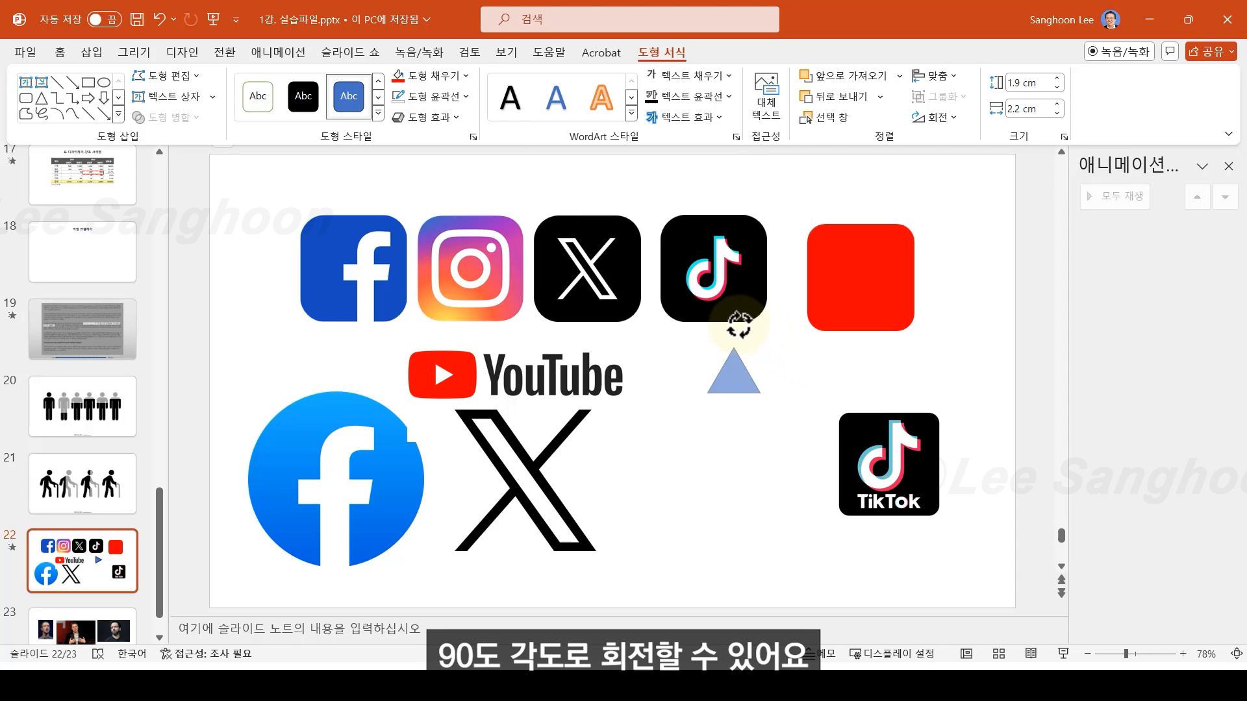
{"action": "left_click_drag", "start_coordinate": [739, 323], "coordinate": [855, 282]}
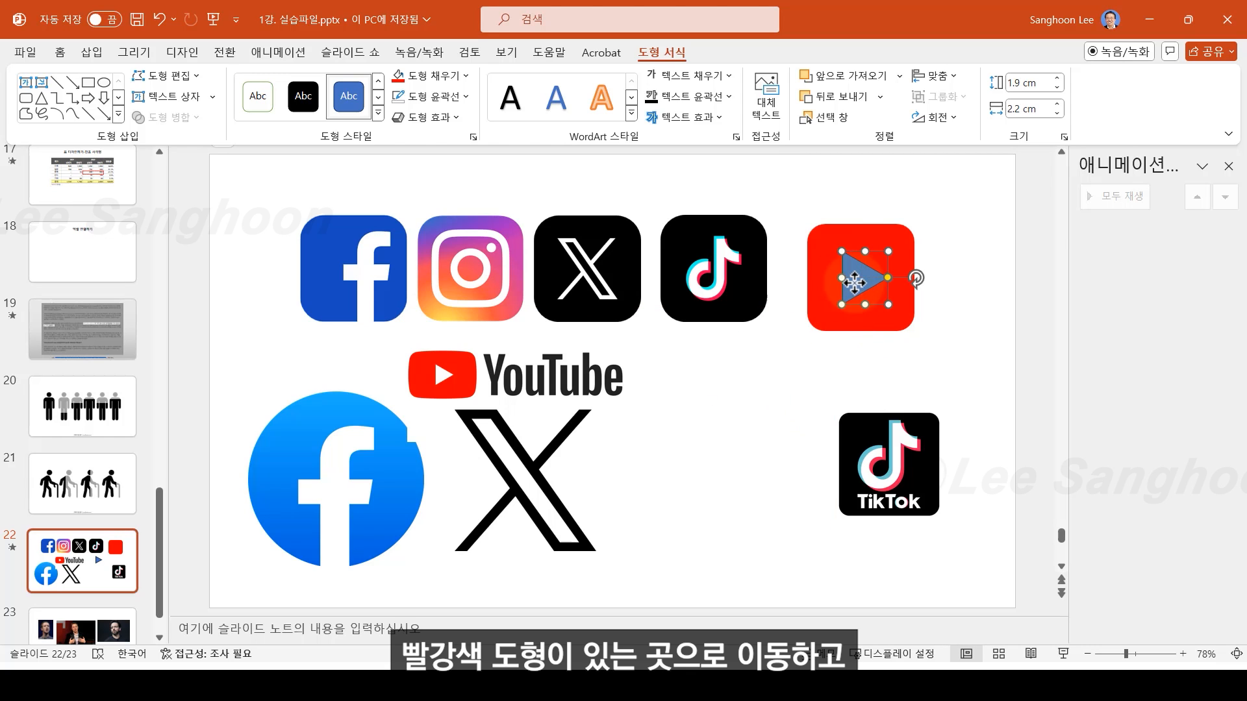
- Fill the triangle with standard white and remove its outline
{"action": "left_click", "coordinate": [434, 76]}
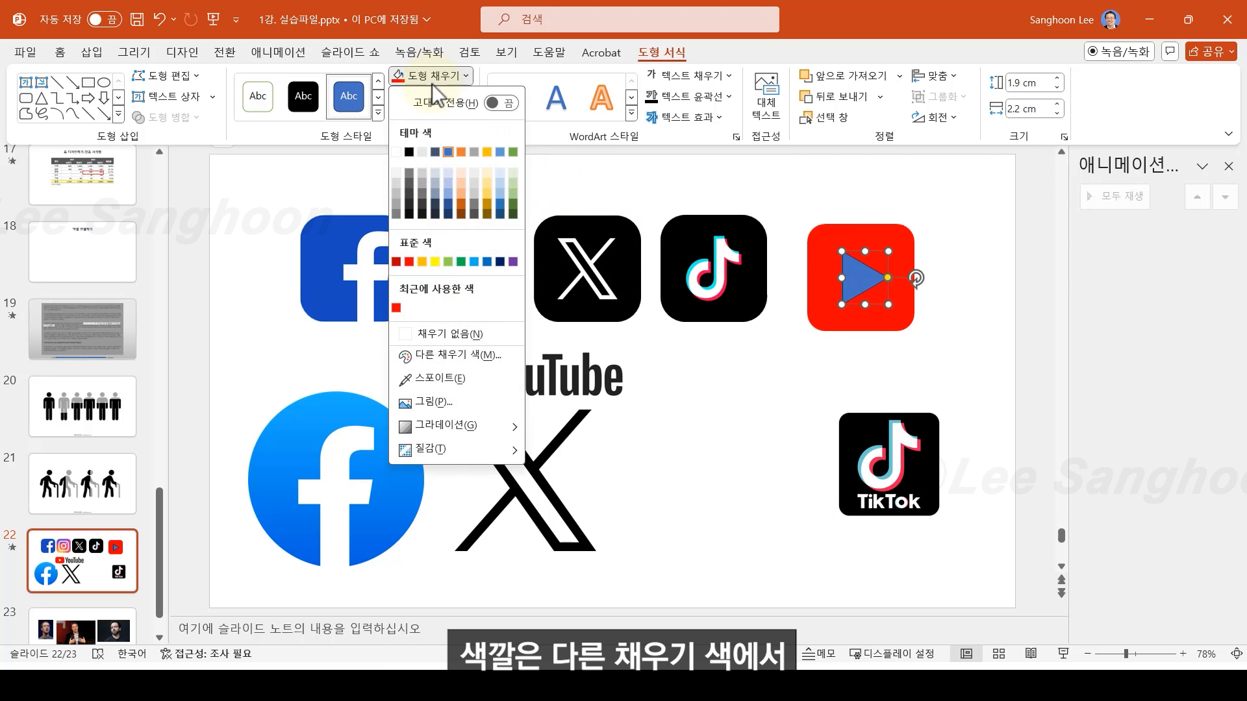
{"action": "left_click", "coordinate": [462, 353]}
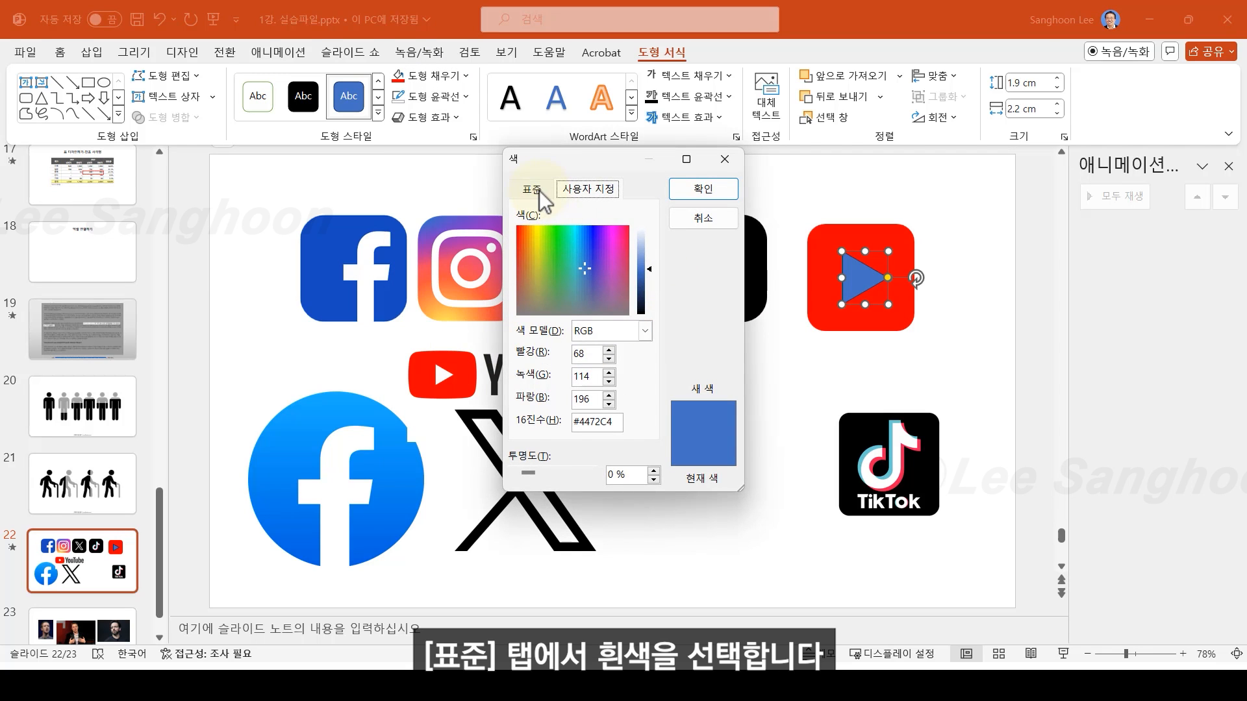
{"action": "left_click", "coordinate": [533, 189]}
{"action": "left_click", "coordinate": [578, 280]}
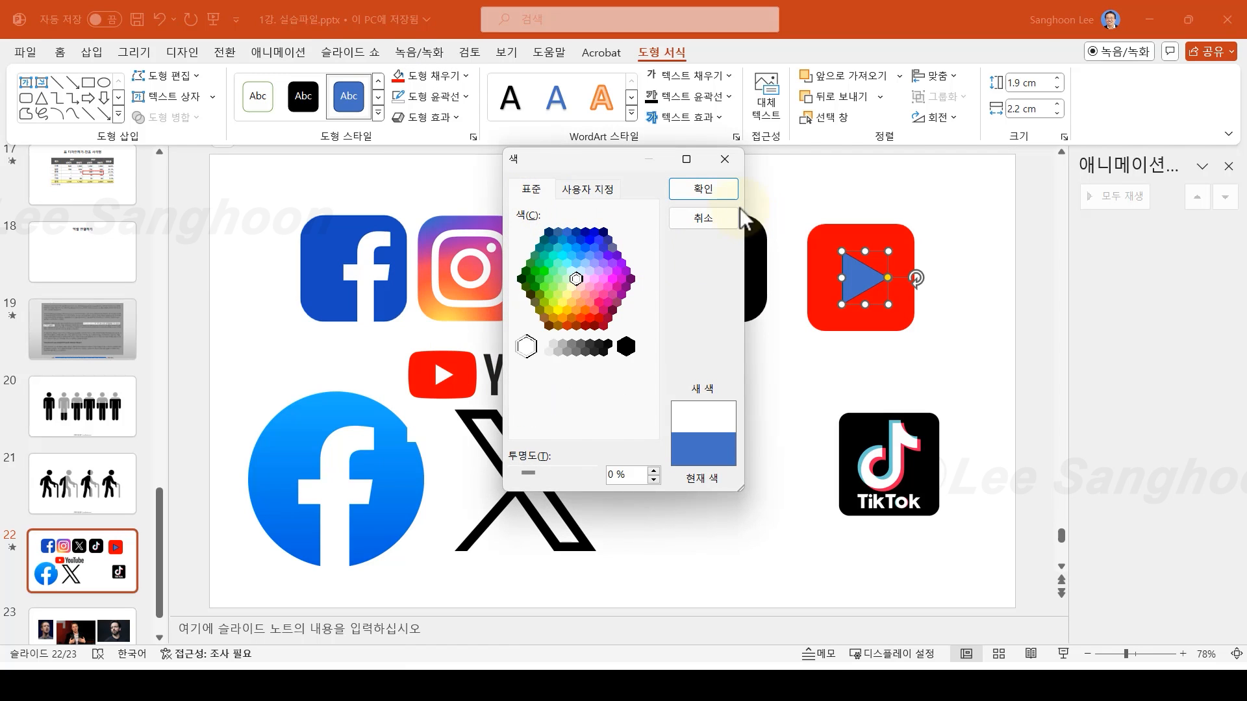
{"action": "left_click", "coordinate": [696, 195]}
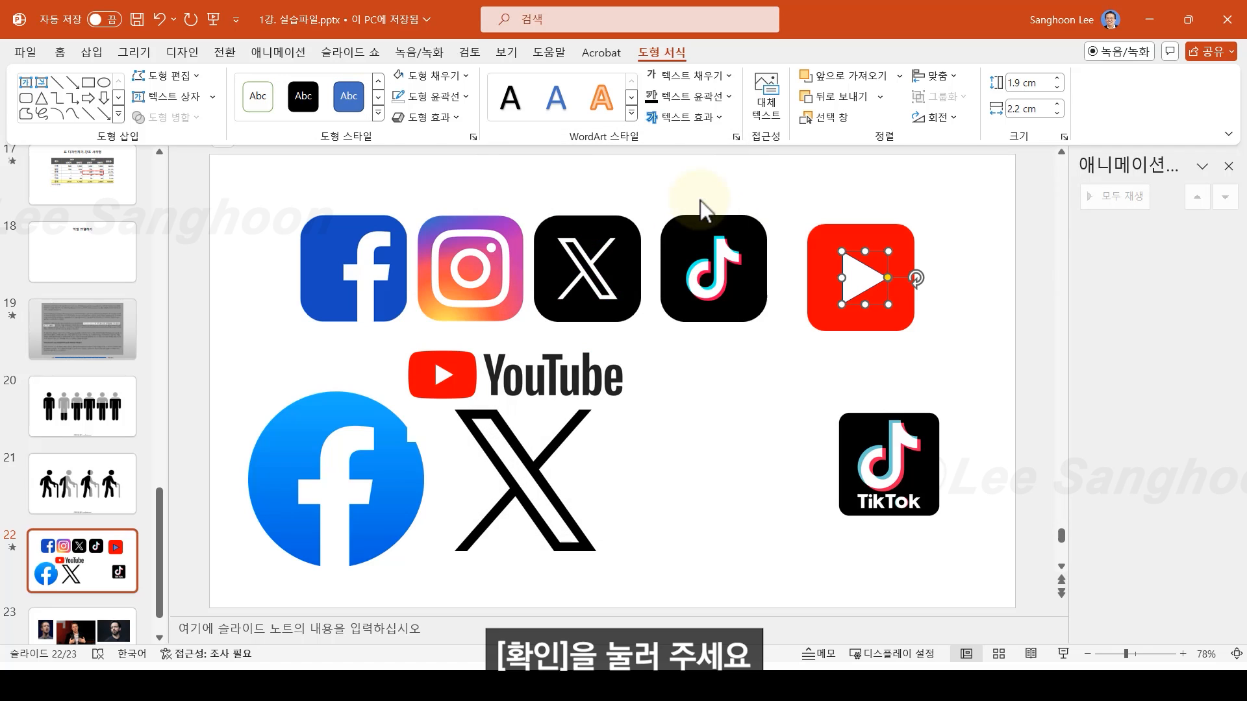
{"action": "left_click", "coordinate": [422, 97]}
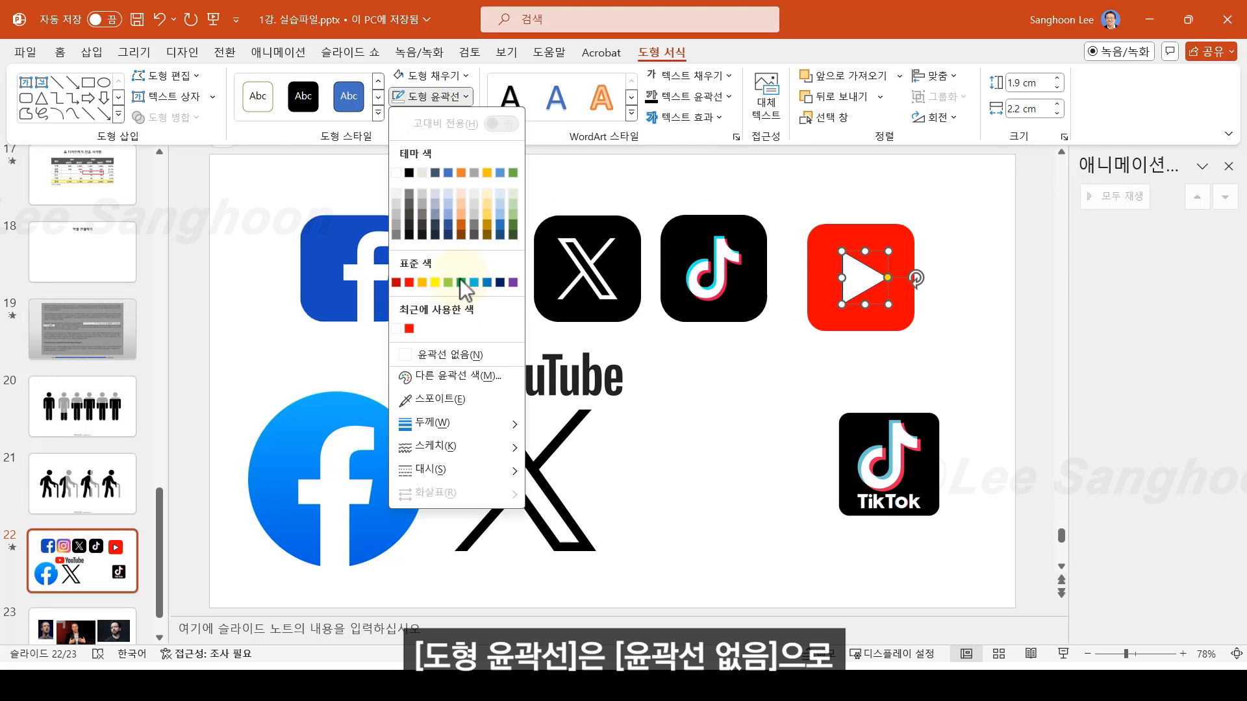
{"action": "left_click", "coordinate": [451, 354]}
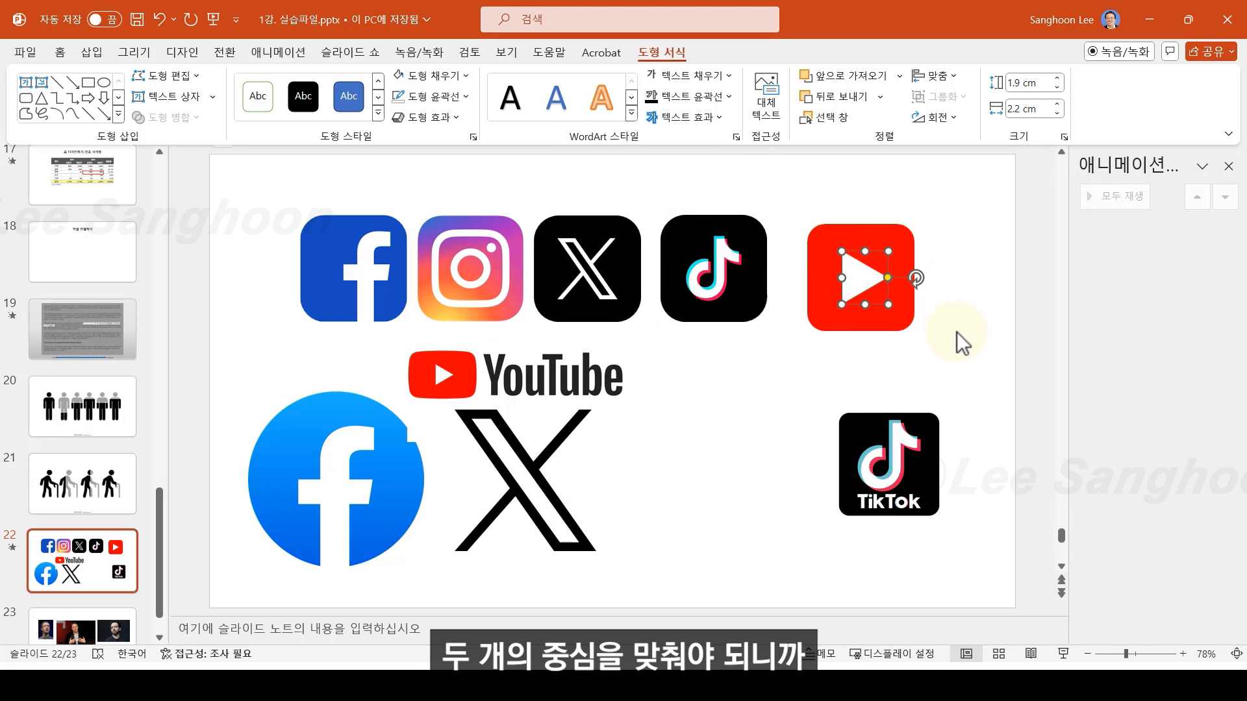
- Align the triangle and red square by their horizontal centers and vertical middles, and group them into one YouTube icon
{"action": "left_click_drag", "start_coordinate": [966, 349], "coordinate": [774, 207]}
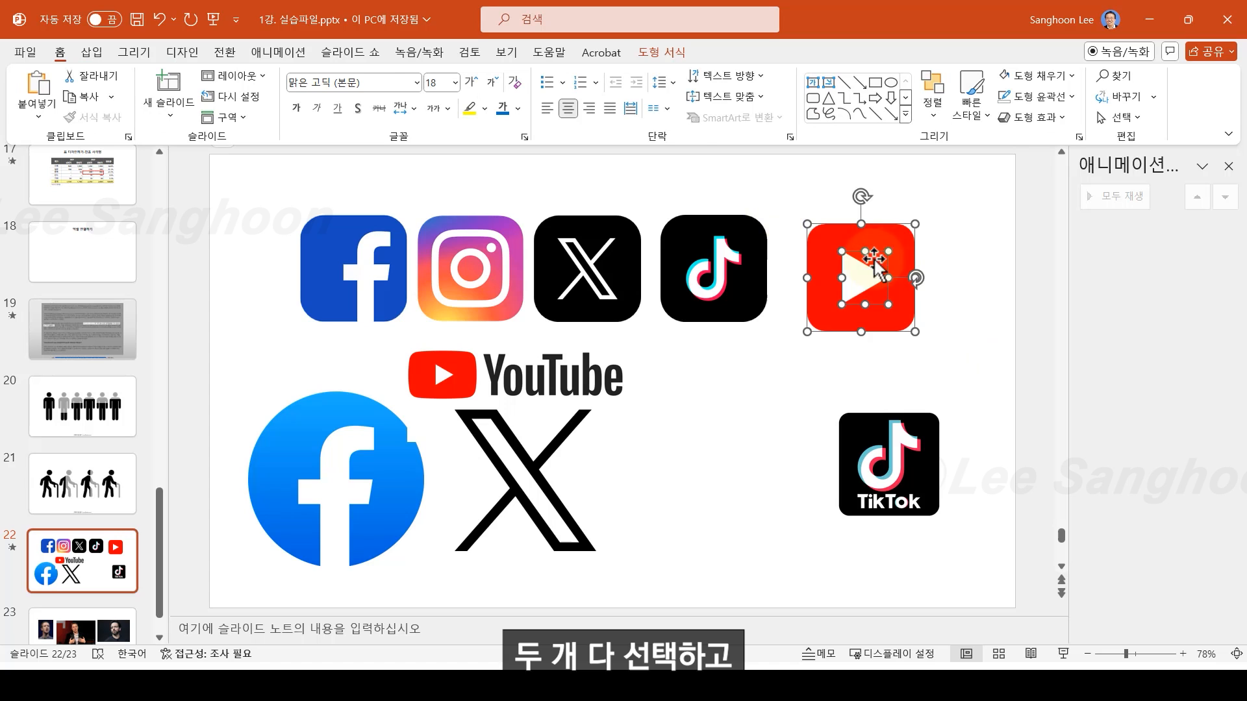
{"action": "left_click", "coordinate": [933, 120]}
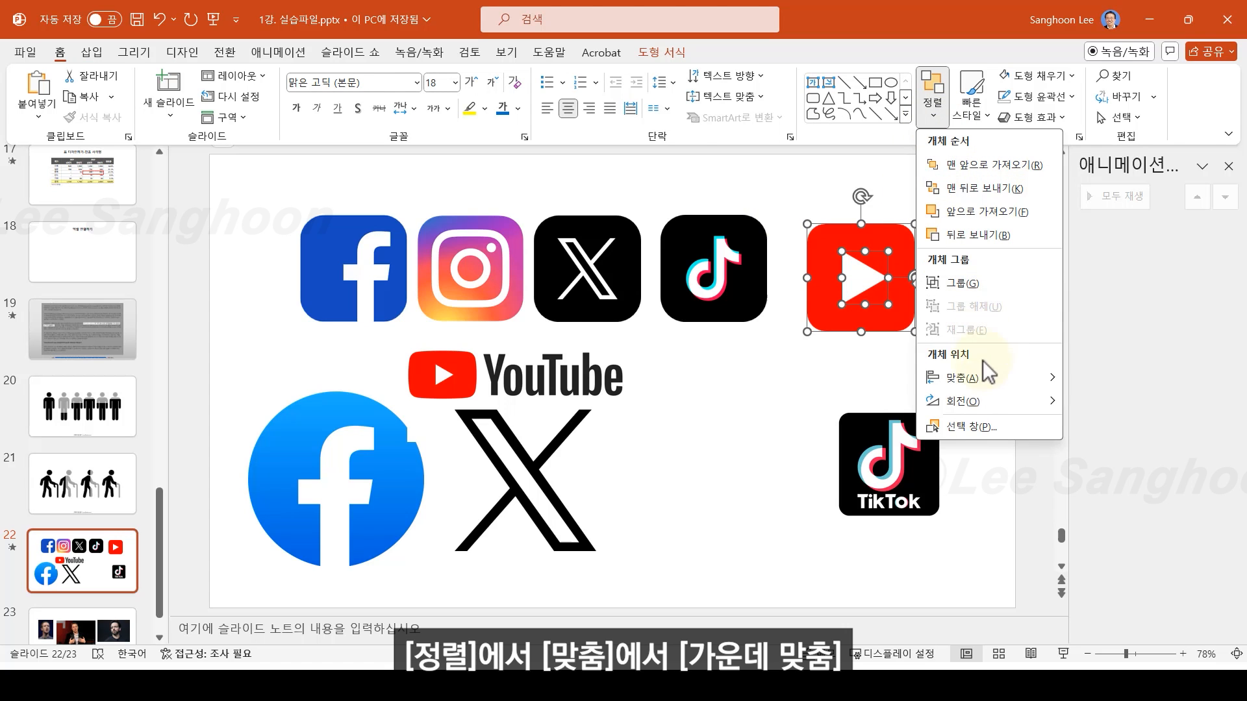
{"action": "mouse_move", "coordinate": [990, 379]}
{"action": "left_click", "coordinate": [1109, 402]}
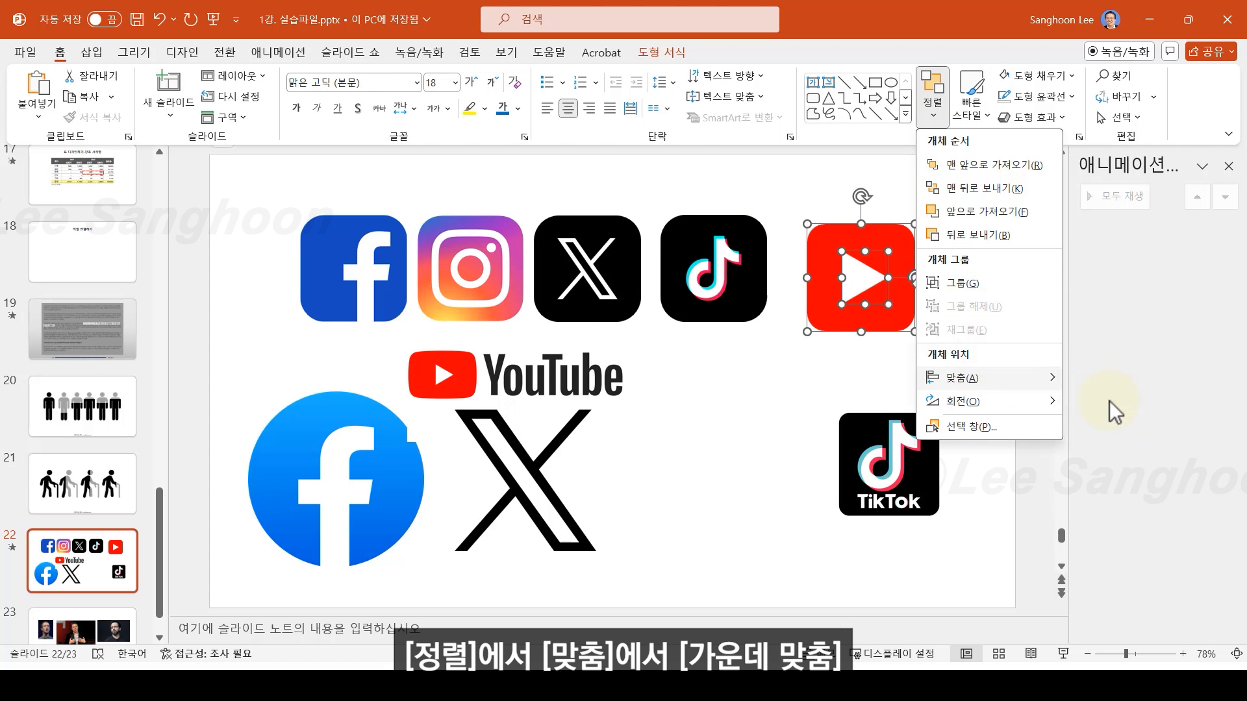
{"action": "left_click", "coordinate": [931, 110]}
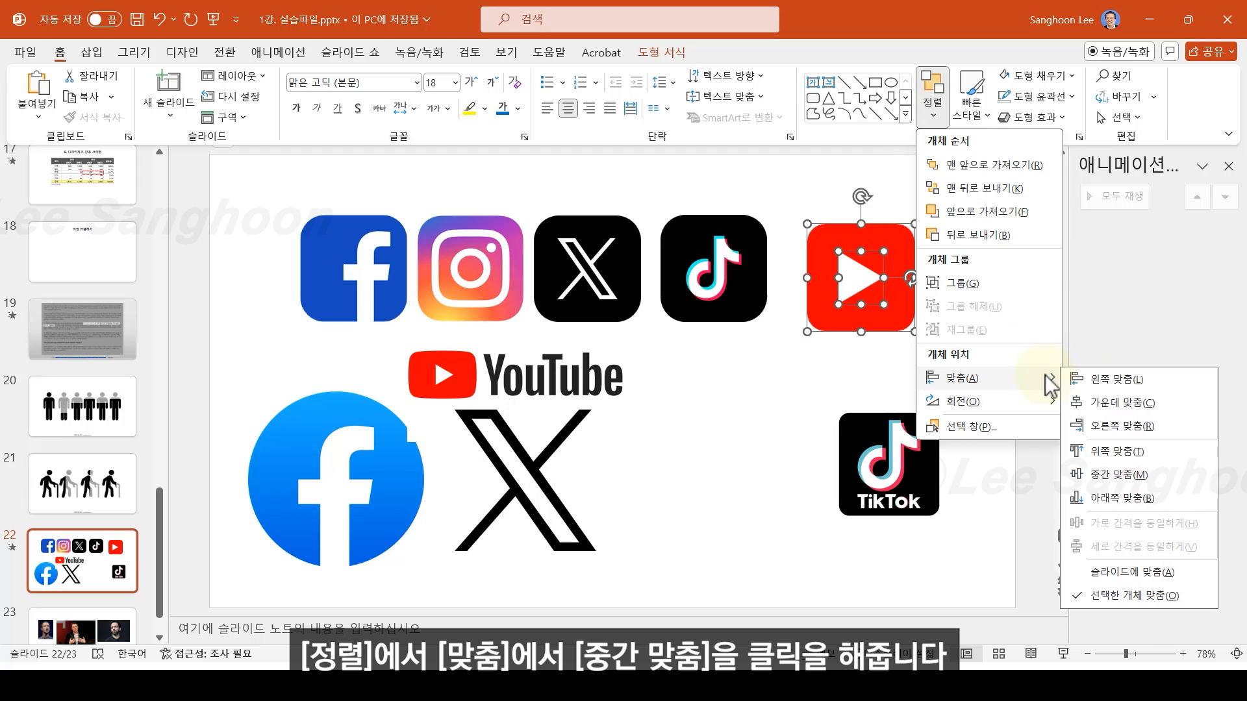
{"action": "mouse_move", "coordinate": [1049, 383]}
{"action": "left_click", "coordinate": [1104, 470]}
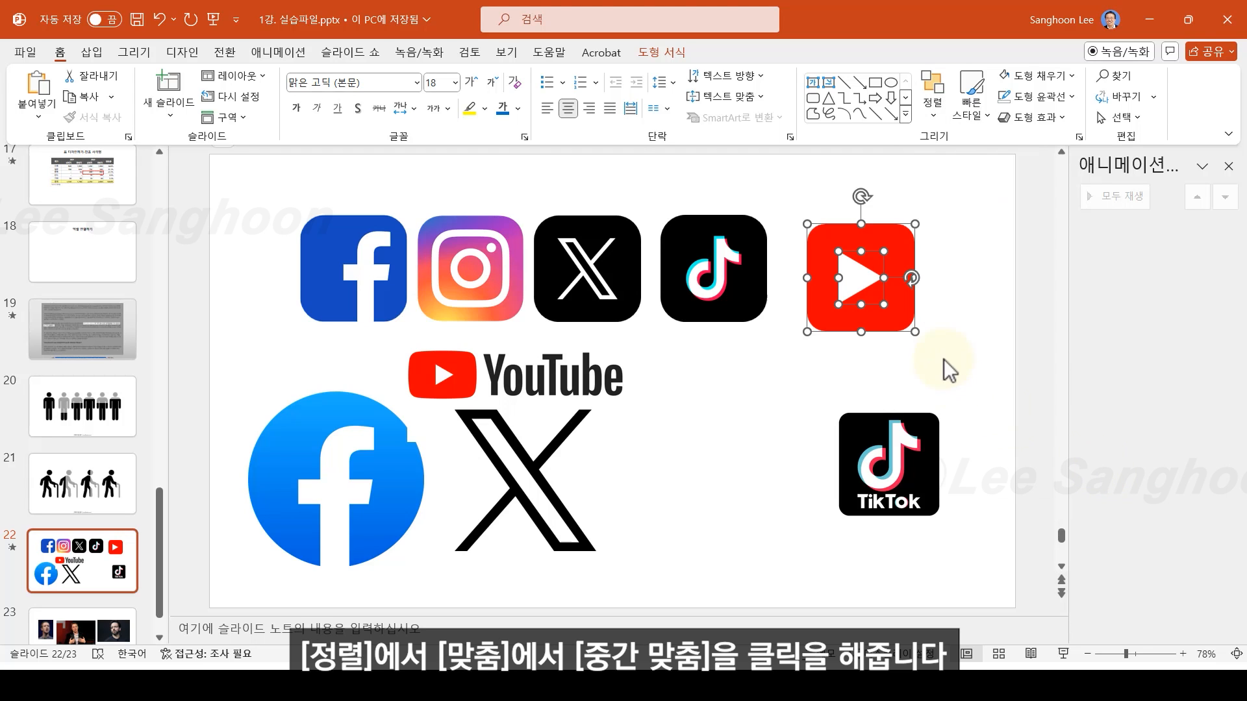
{"action": "key", "text": "ctrl+g"}
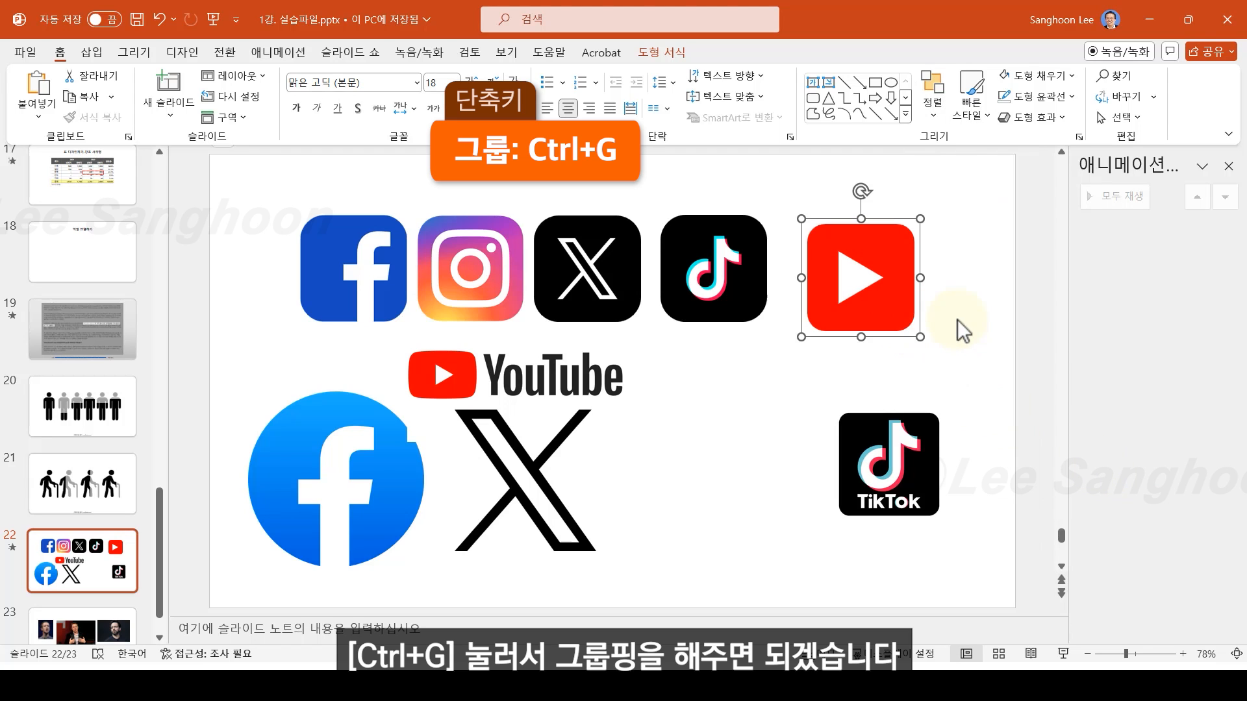
- Match the red YouTube icon's corner rounding to the Instagram logo by overlaying them, and place the icon at the end of the row after TikTok
{"action": "left_click_drag", "start_coordinate": [896, 314], "coordinate": [873, 306]}
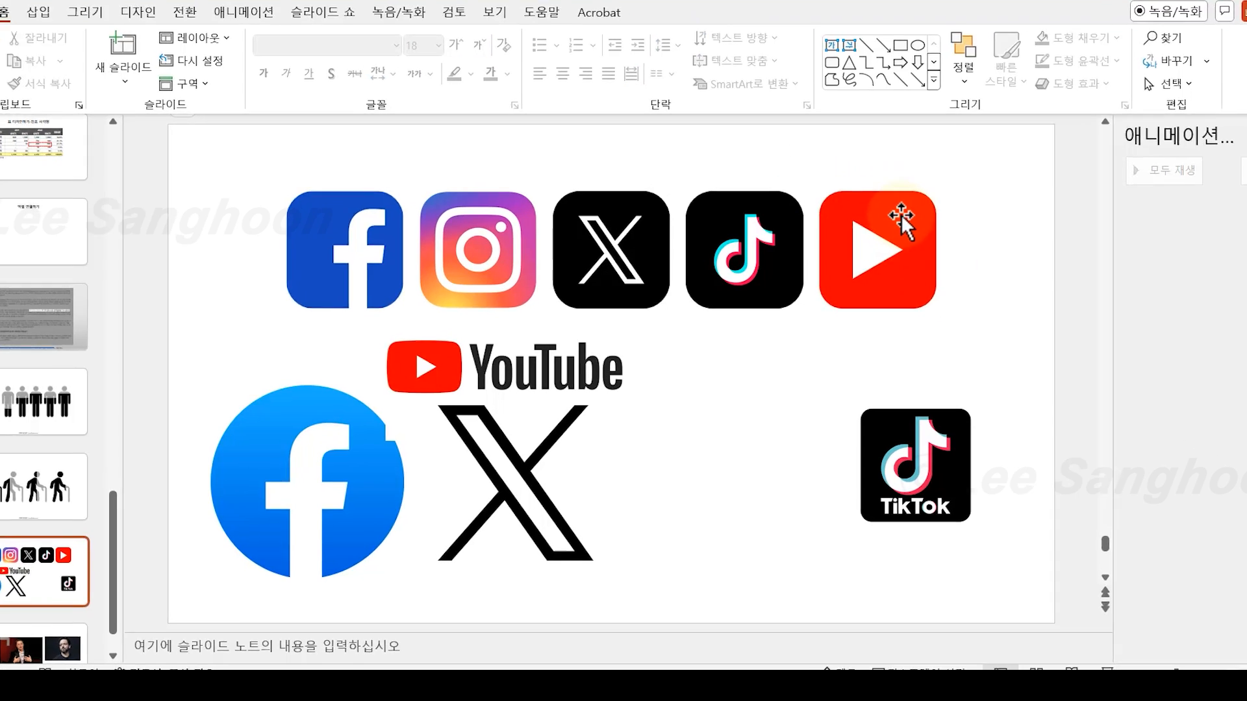
{"action": "left_click_drag", "start_coordinate": [860, 241], "coordinate": [501, 245]}
{"action": "left_click_drag", "start_coordinate": [463, 140], "coordinate": [441, 139]}
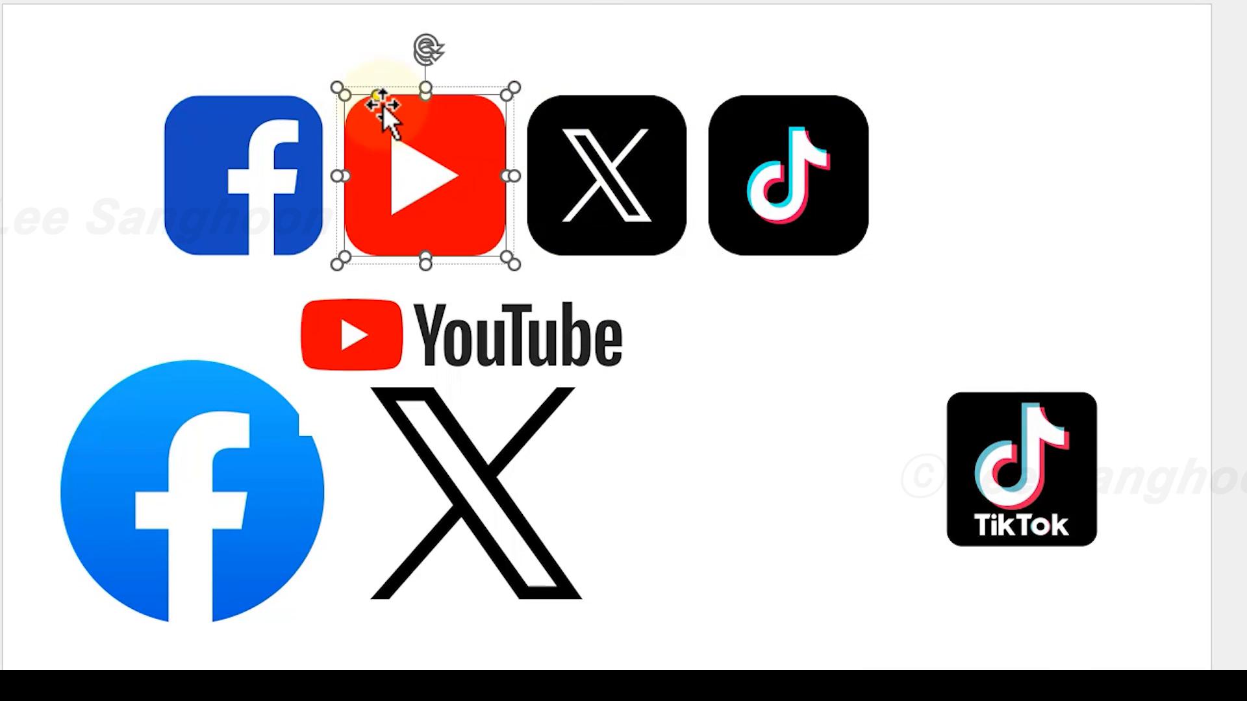
{"action": "left_click_drag", "start_coordinate": [376, 95], "coordinate": [421, 96]}
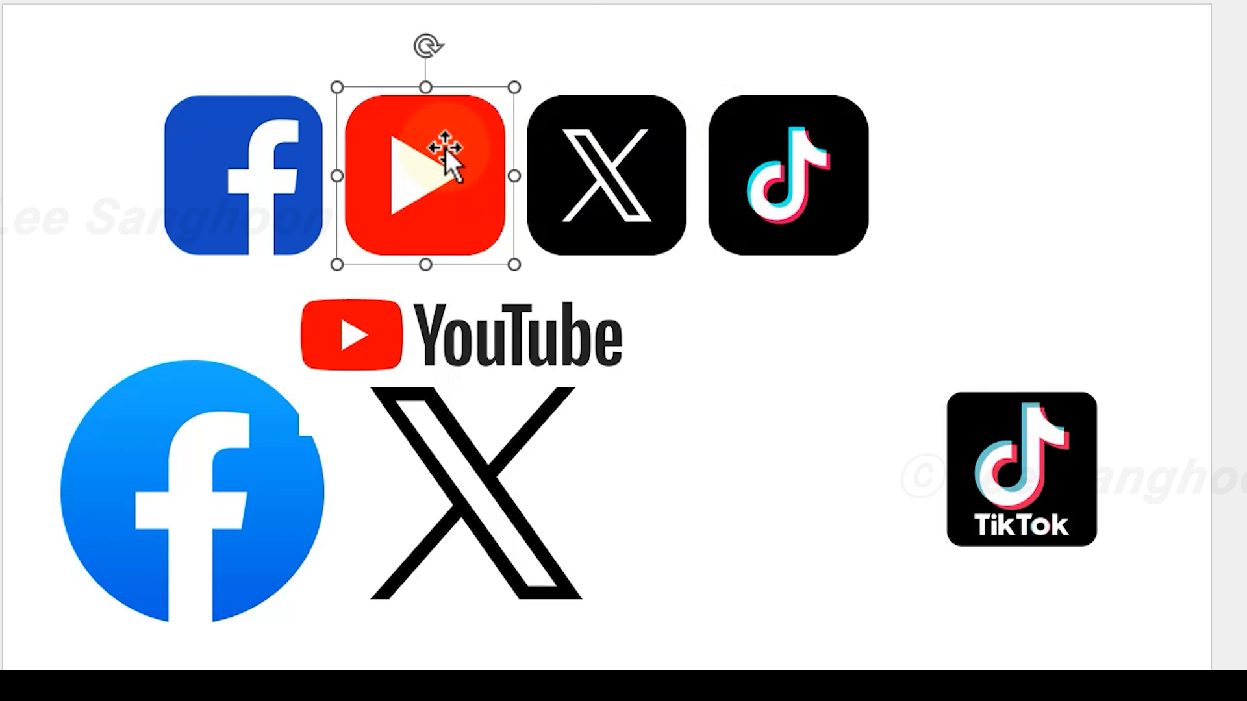
{"action": "left_click_drag", "start_coordinate": [446, 148], "coordinate": [999, 167]}
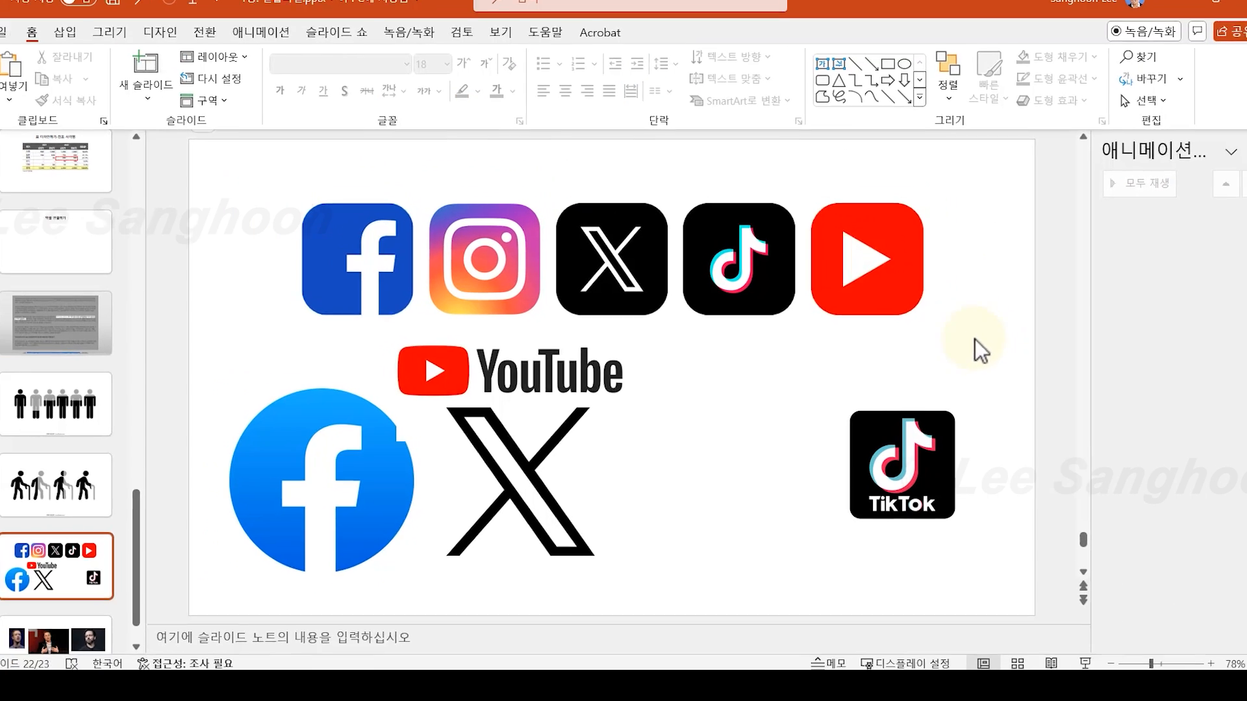
- Distribute the five rounded-square logos in the upper row horizontally with equal spacing
{"action": "left_click_drag", "start_coordinate": [967, 333], "coordinate": [302, 195]}
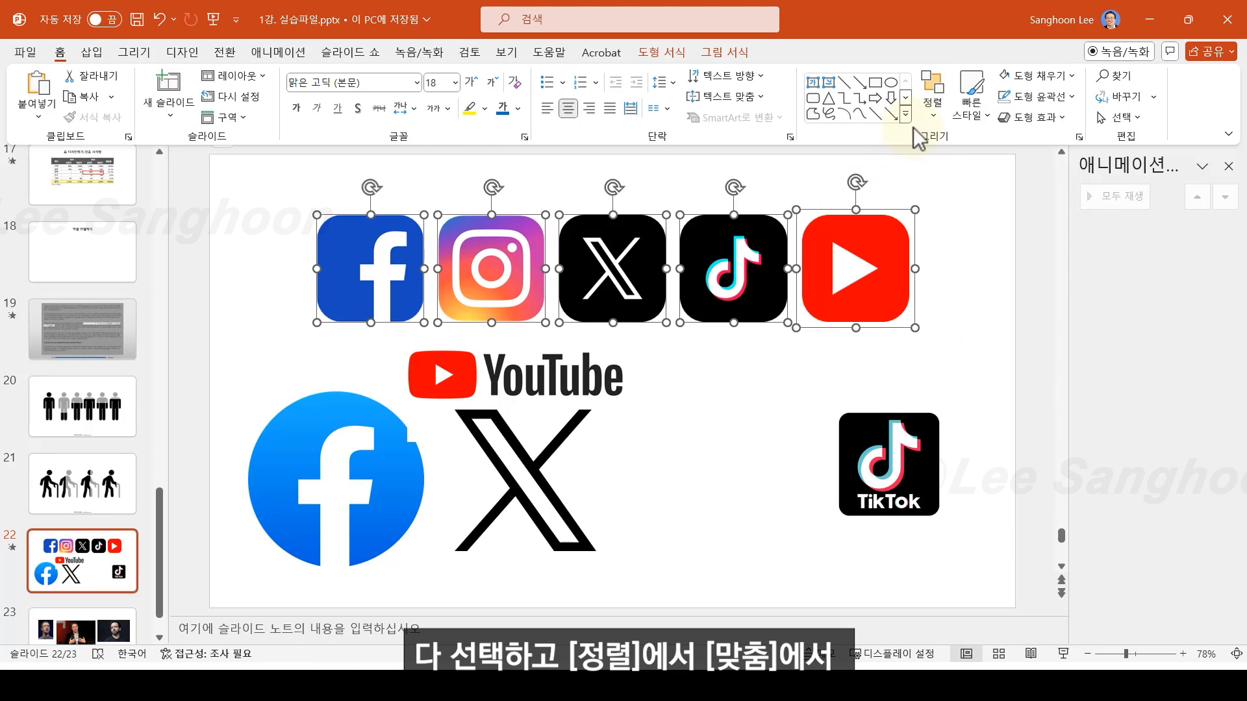
{"action": "left_click", "coordinate": [933, 101]}
{"action": "mouse_move", "coordinate": [1033, 377]}
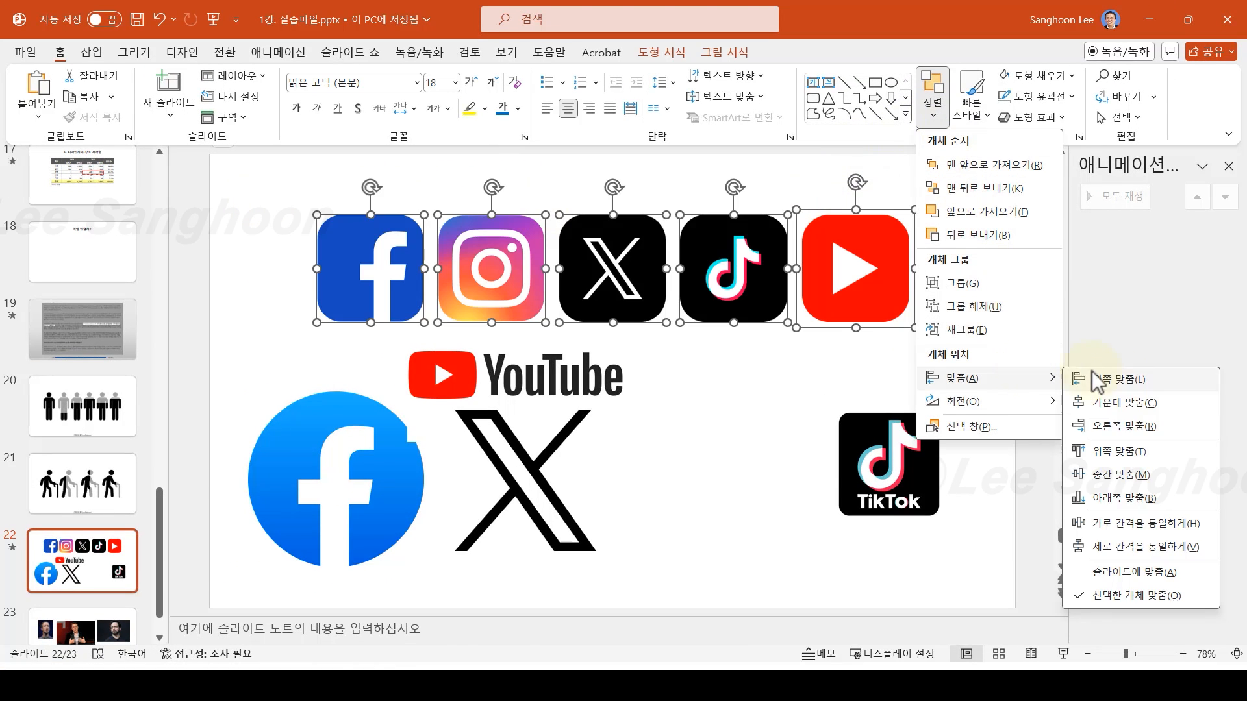
{"action": "left_click", "coordinate": [1112, 522]}
{"action": "left_click", "coordinate": [961, 357]}
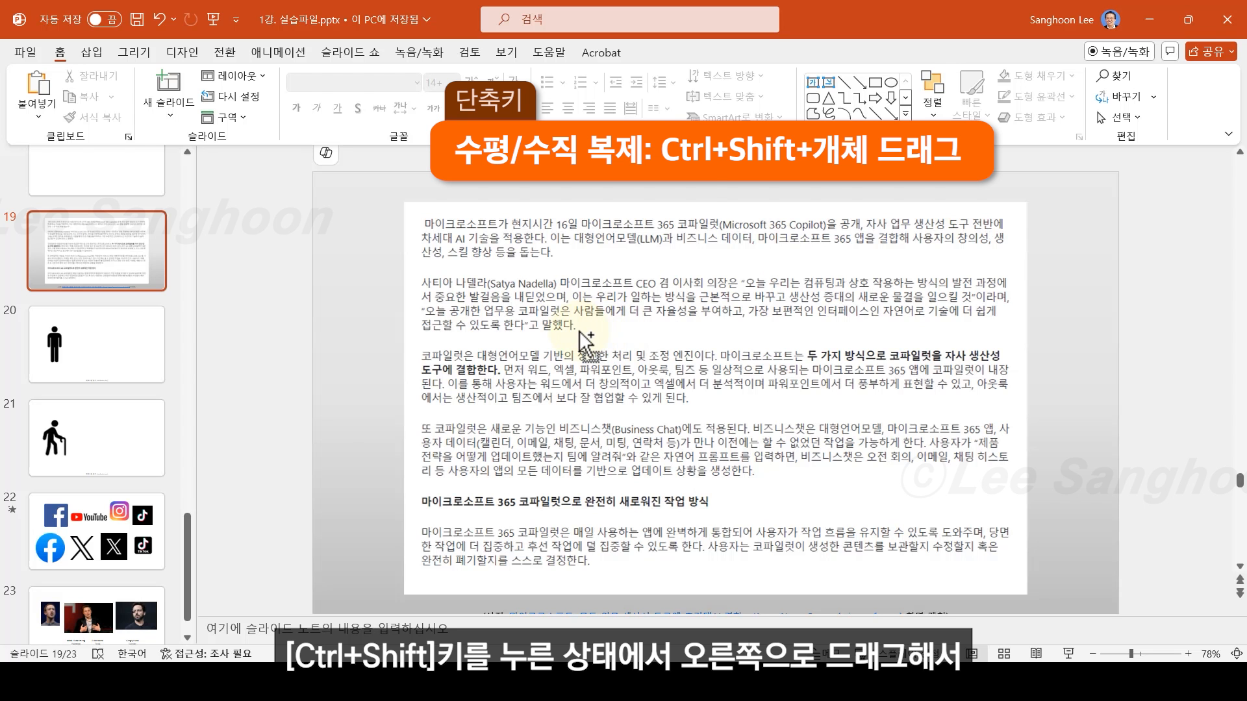
- Duplicate the article picture on slide 19 horizontally to the right, slightly offset from the original
{"action": "left_click_drag", "start_coordinate": [580, 333], "coordinate": [629, 340]}
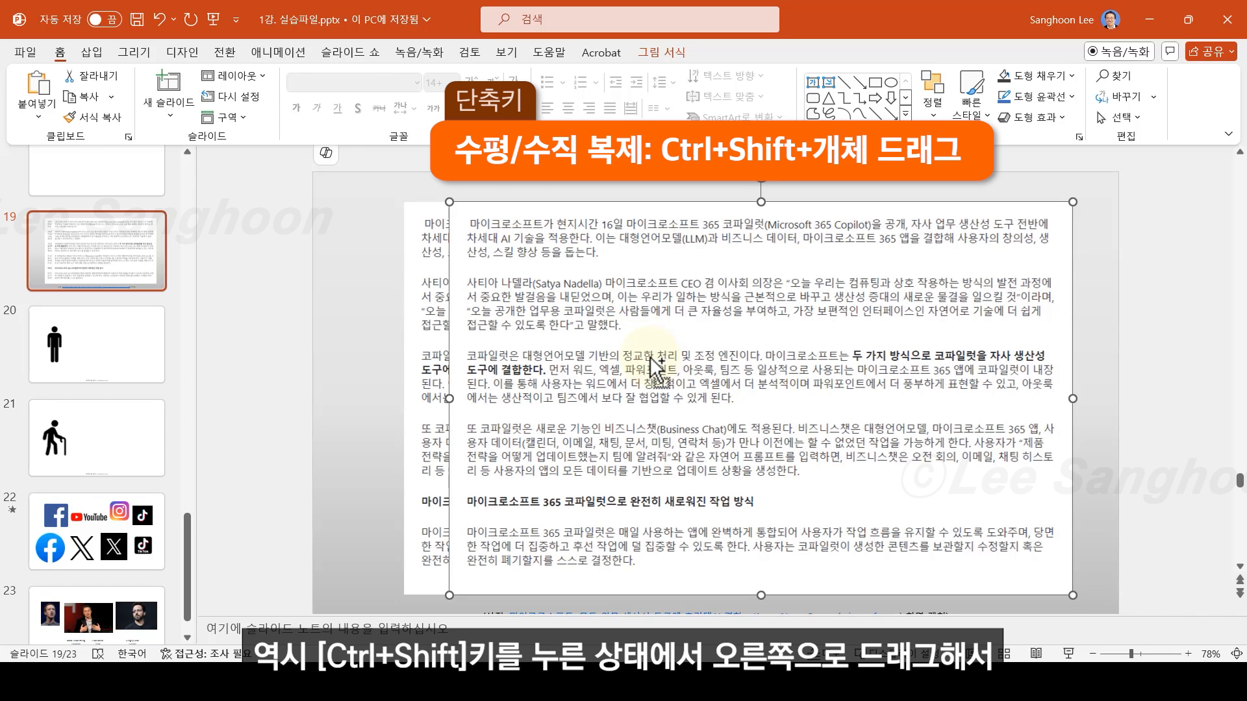
- Duplicate the article picture horizontally once more, and left-align all three copies so they stack exactly on each other
{"action": "left_click_drag", "start_coordinate": [605, 357], "coordinate": [634, 345]}
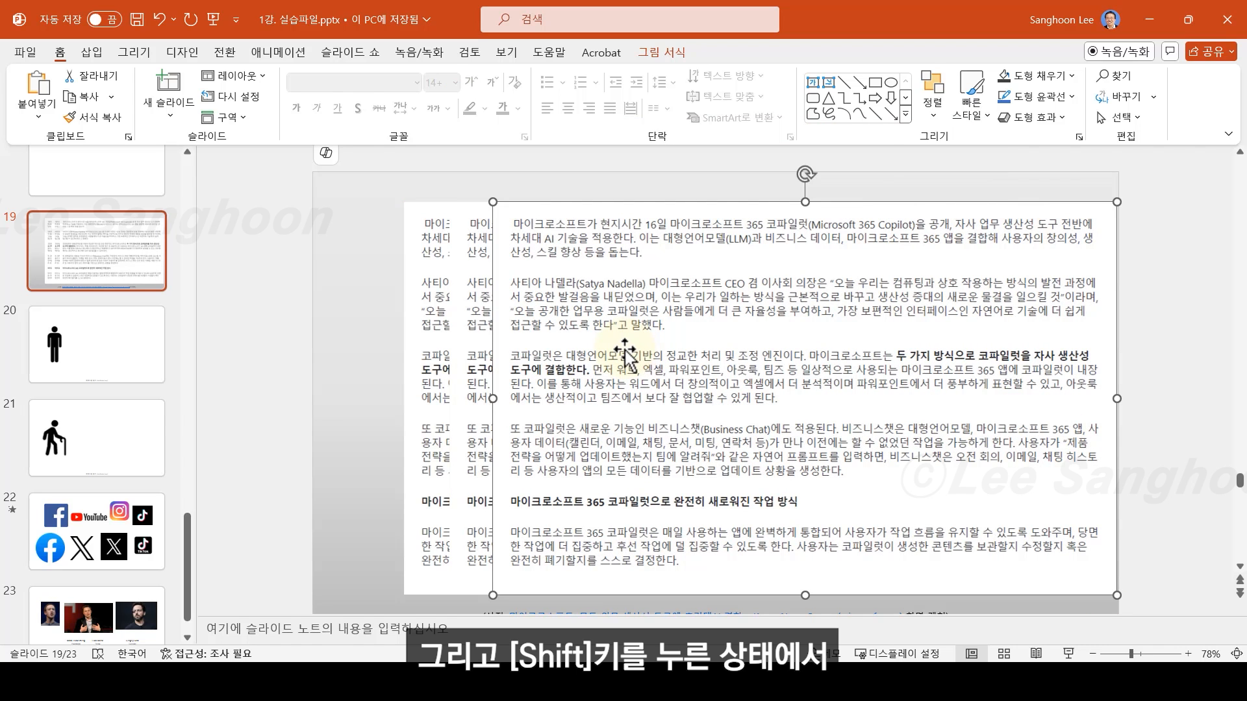
{"action": "left_click", "coordinate": [476, 332], "text": "shift"}
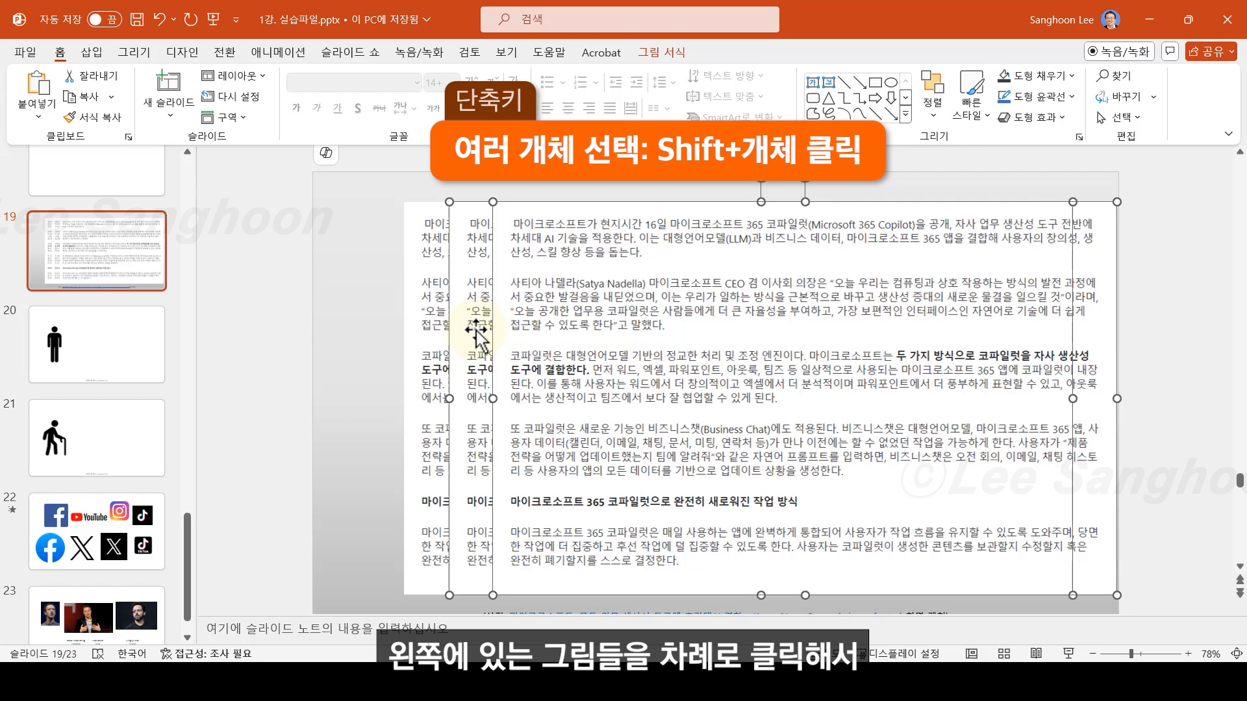
{"action": "left_click", "coordinate": [432, 334], "text": "shift"}
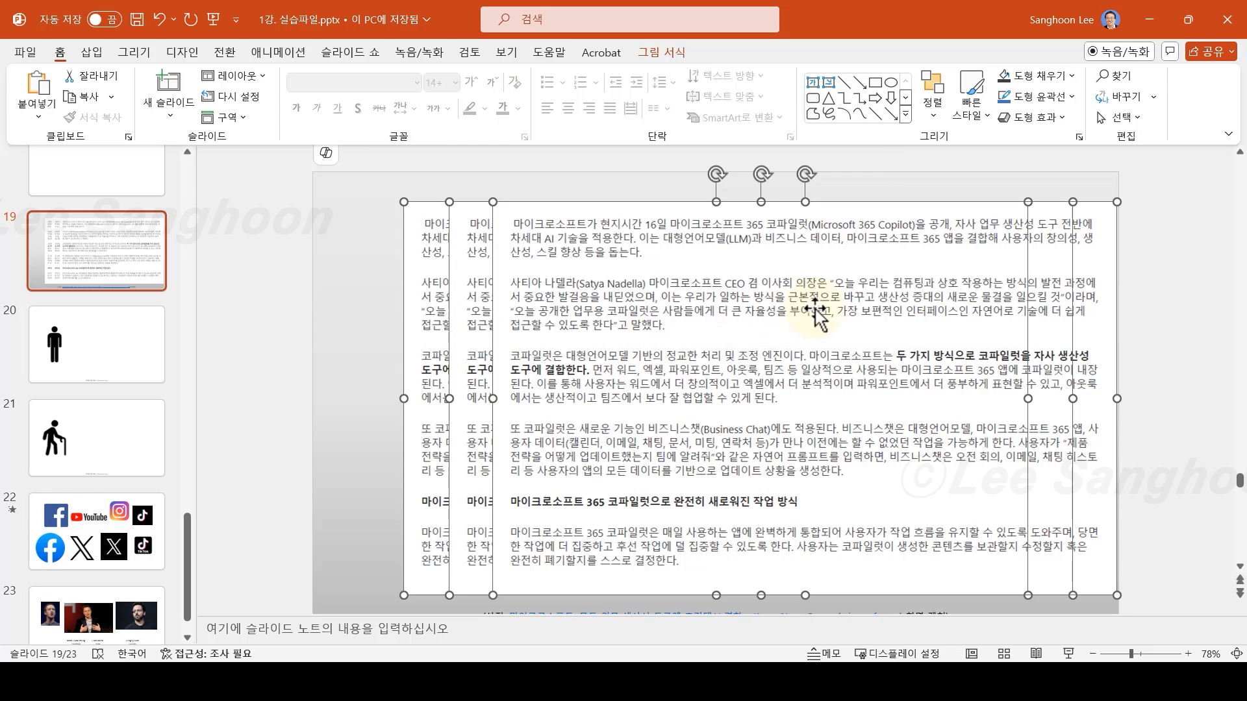
{"action": "left_click", "coordinate": [936, 121]}
{"action": "mouse_move", "coordinate": [998, 376]}
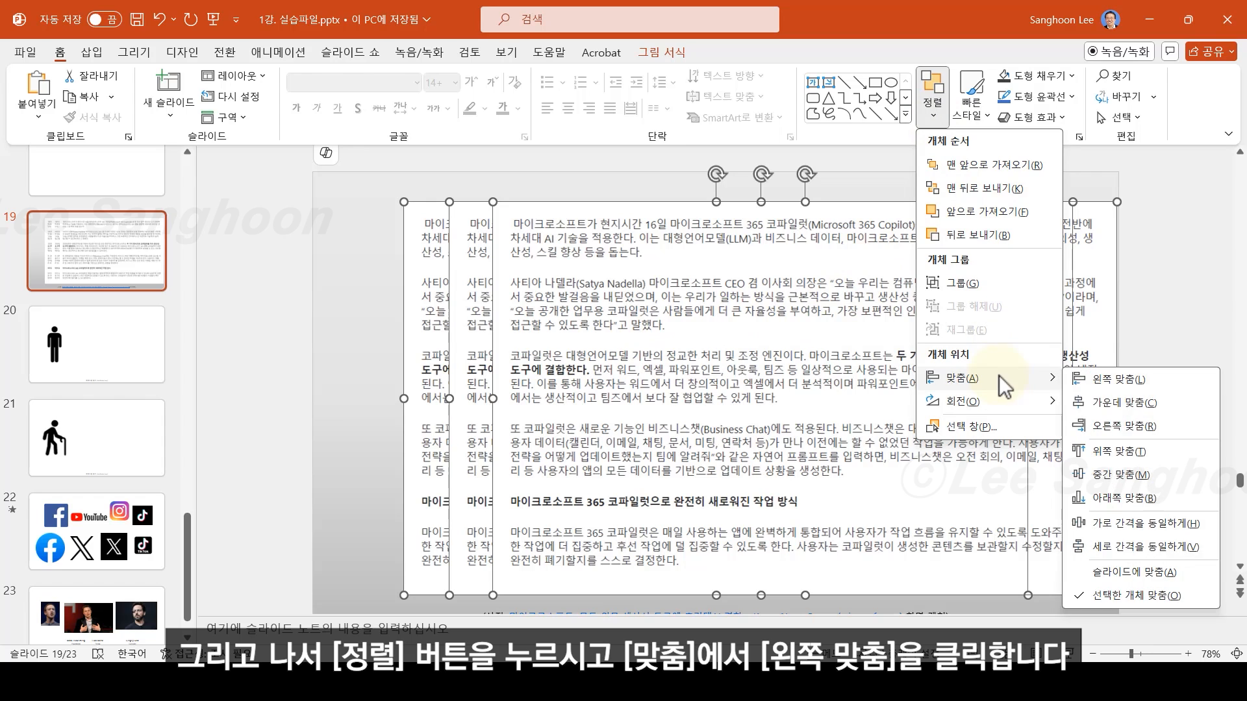
{"action": "left_click", "coordinate": [1105, 379]}
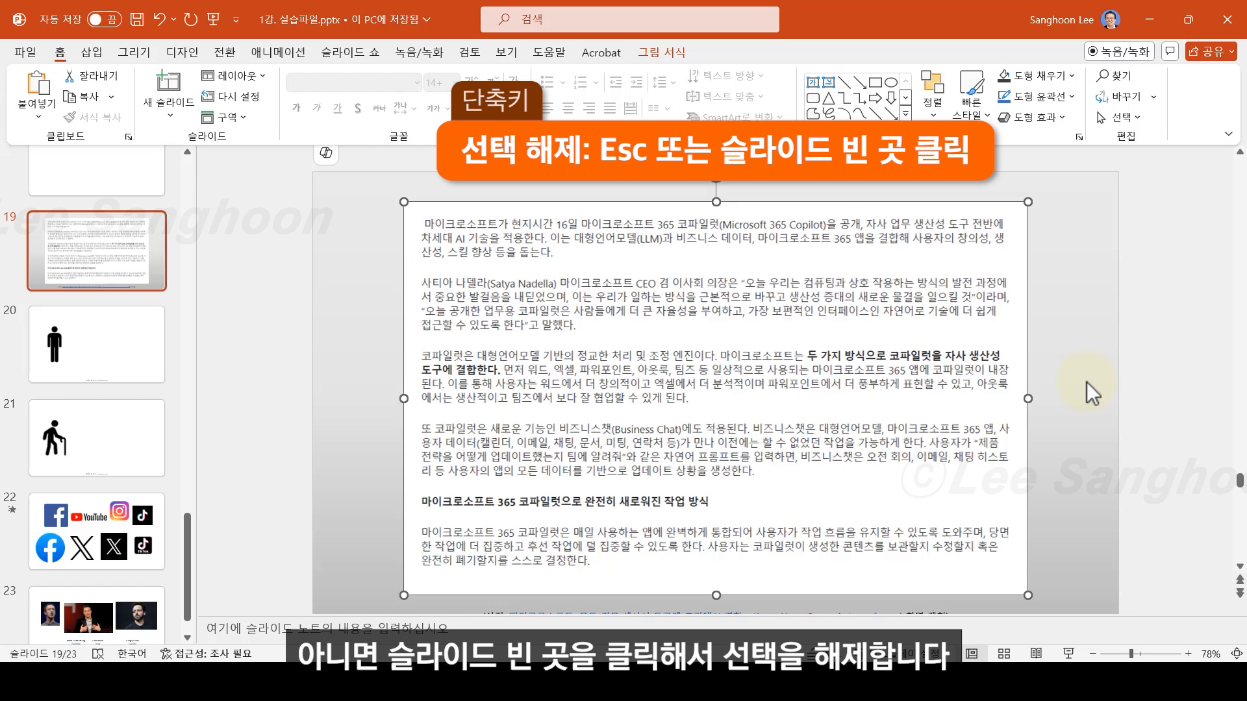
{"action": "left_click", "coordinate": [1086, 382]}
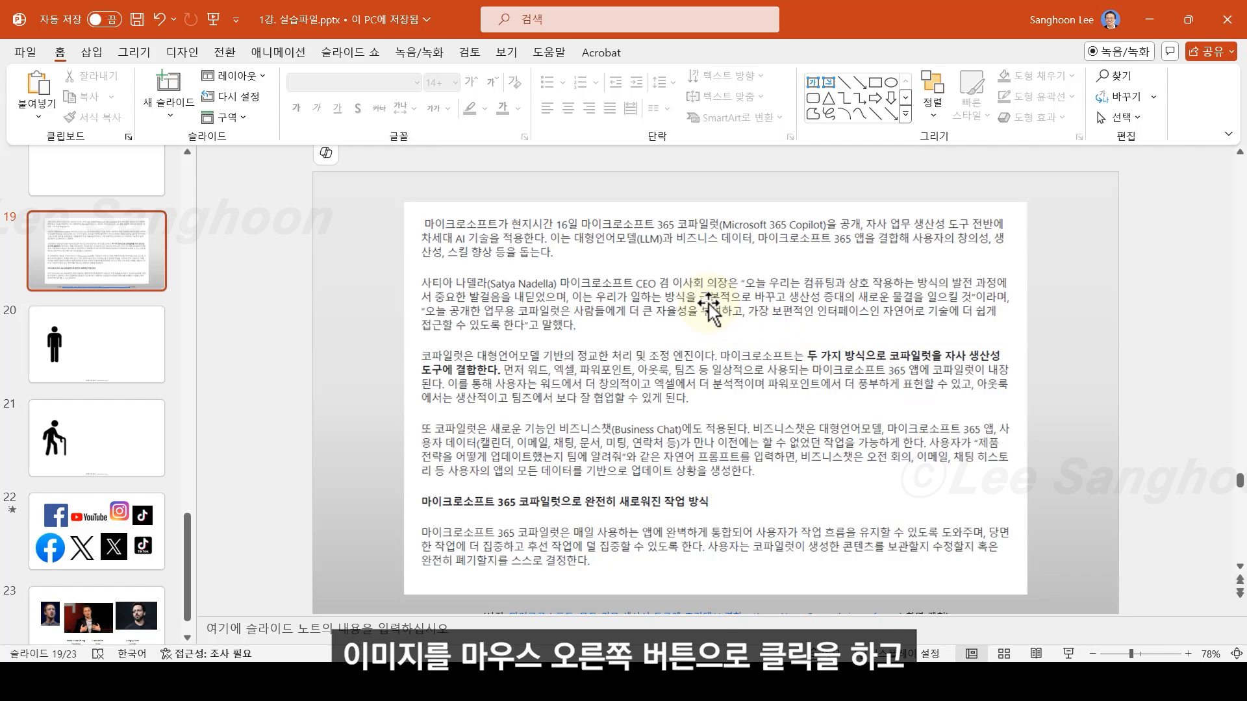
- Crop the top article picture roughly to the bold phrase "두 가지 방식으로 코파일럿을 자사 생산성" in the third paragraph
{"action": "right_click", "coordinate": [711, 240]}
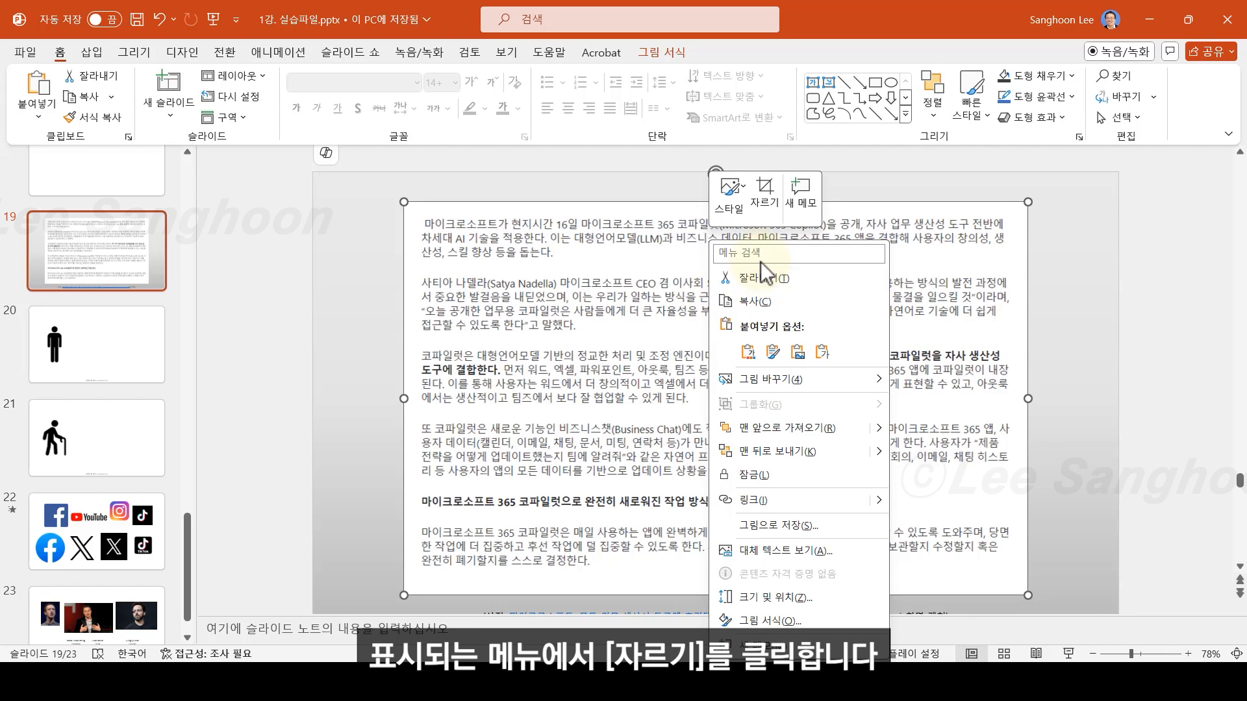
{"action": "left_click", "coordinate": [765, 216]}
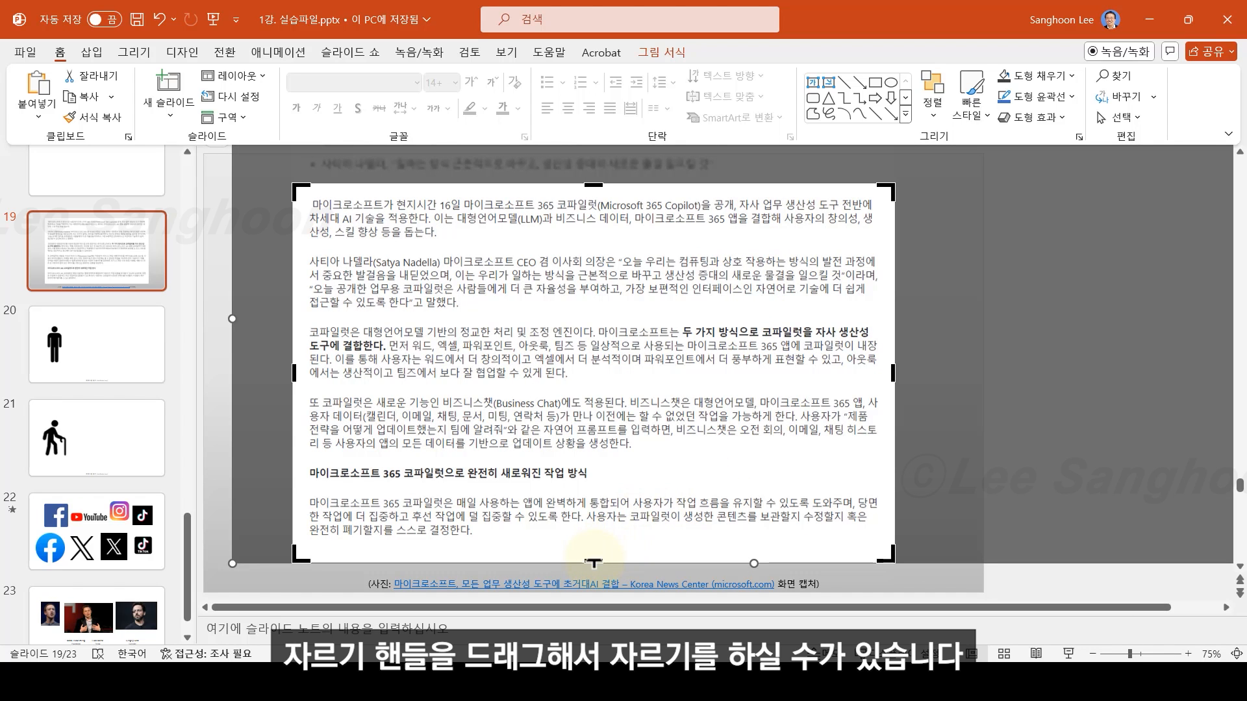
{"action": "left_click_drag", "start_coordinate": [593, 563], "coordinate": [631, 340]}
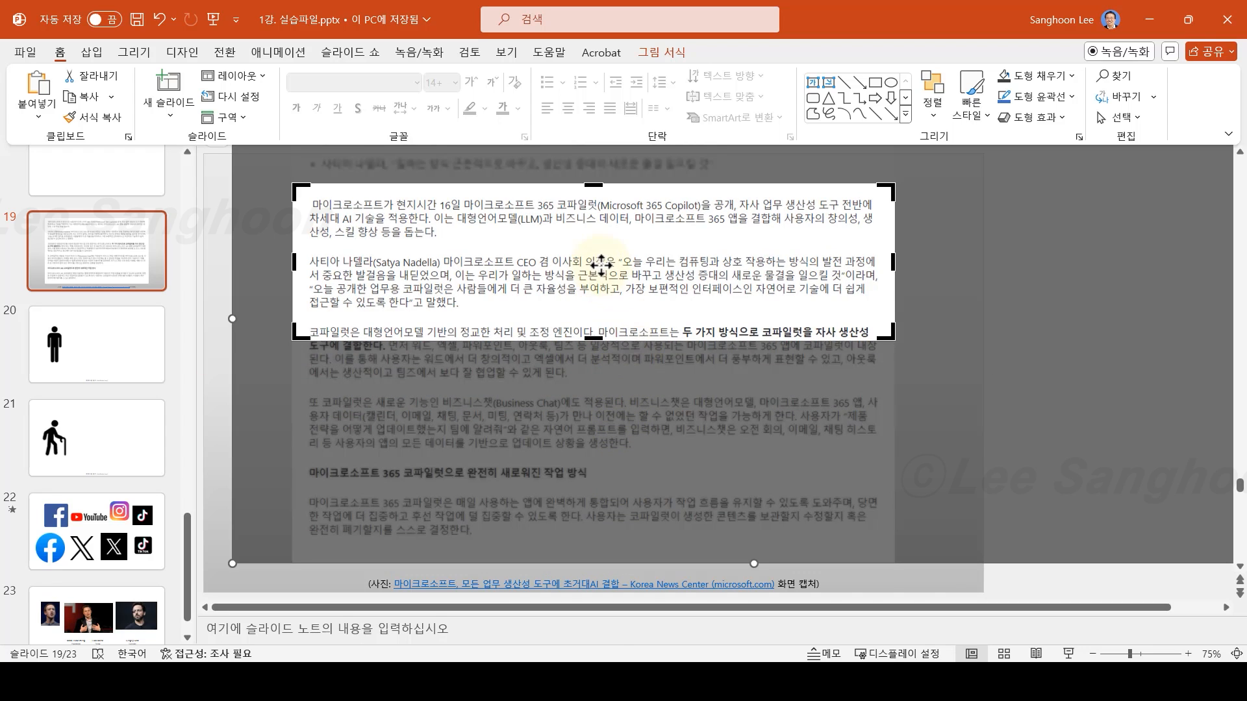
{"action": "left_click_drag", "start_coordinate": [300, 193], "coordinate": [650, 314]}
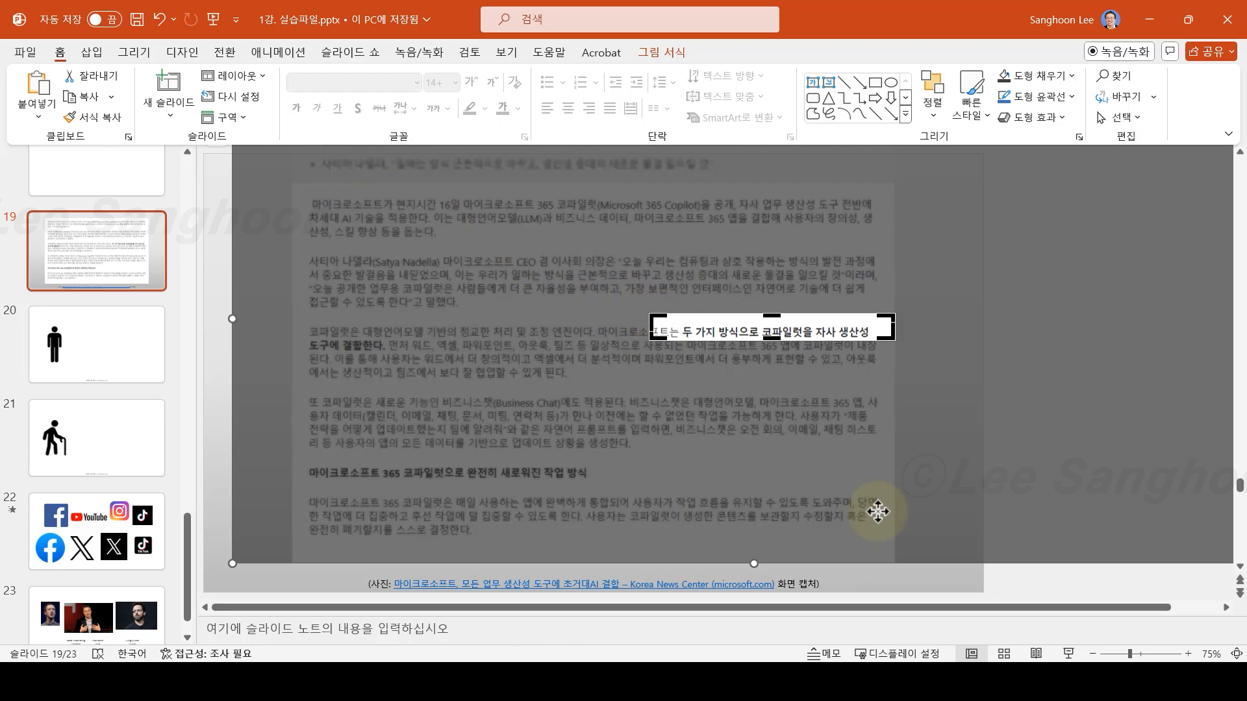
- Refine the crop freely so it tightly frames the single line "마이크로소프트는 두 가지 방식으로 코파일럿을 자사 생산성", and finish cropping
{"action": "left_click", "coordinate": [1188, 655]}
{"action": "left_click", "coordinate": [1187, 654]}
{"action": "left_click", "coordinate": [1186, 654]}
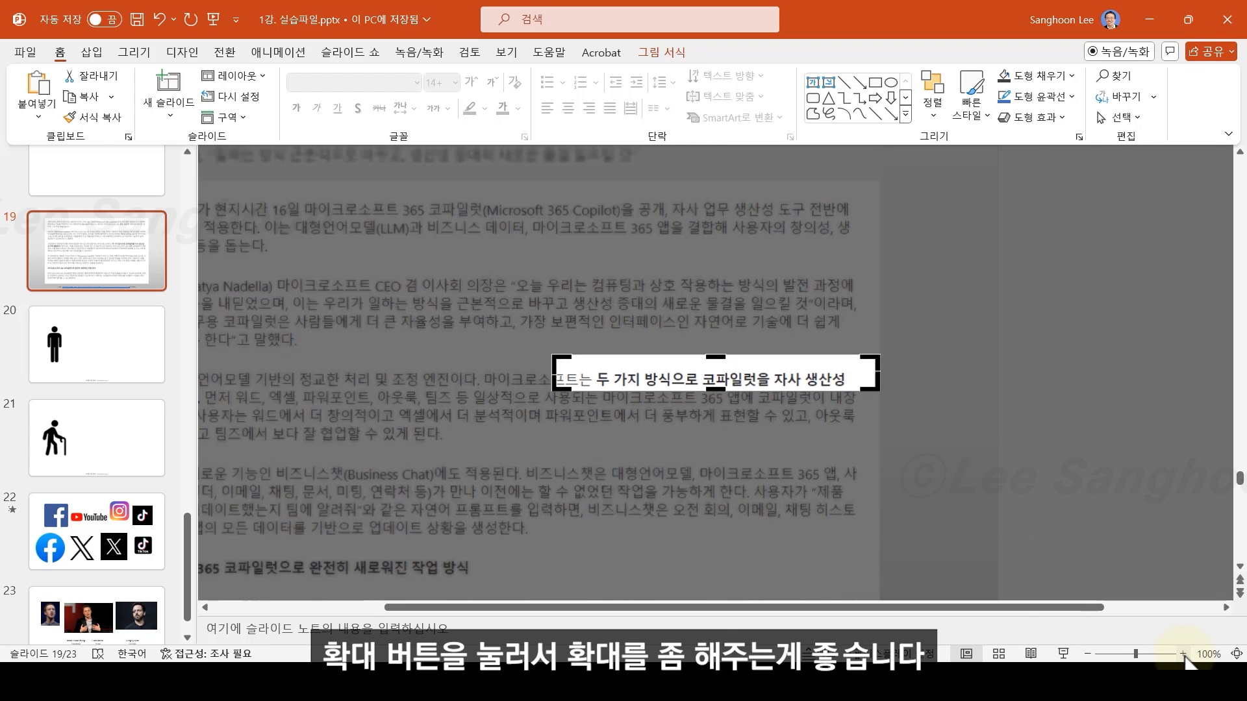
{"action": "left_click", "coordinate": [1184, 654]}
{"action": "left_click", "coordinate": [1183, 655]}
{"action": "left_click", "coordinate": [1184, 655]}
{"action": "left_click", "coordinate": [1184, 655]}
{"action": "left_click", "coordinate": [1184, 655]}
{"action": "left_click", "coordinate": [1183, 655]}
{"action": "left_click", "coordinate": [1184, 655]}
{"action": "left_click", "coordinate": [1183, 655]}
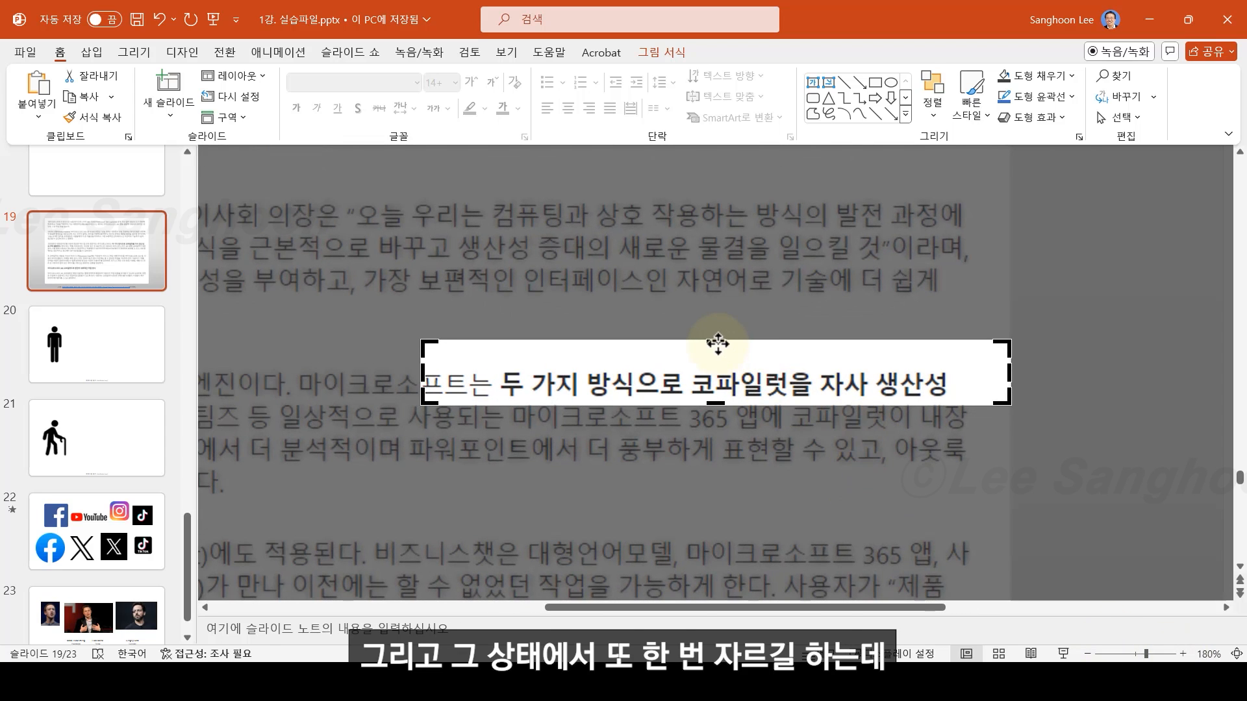
{"action": "mouse_move", "coordinate": [718, 343]}
{"action": "left_mouse_down"}
{"action": "mouse_move", "coordinate": [717, 373]}
{"action": "mouse_move", "coordinate": [715, 362]}
{"action": "left_mouse_up"}
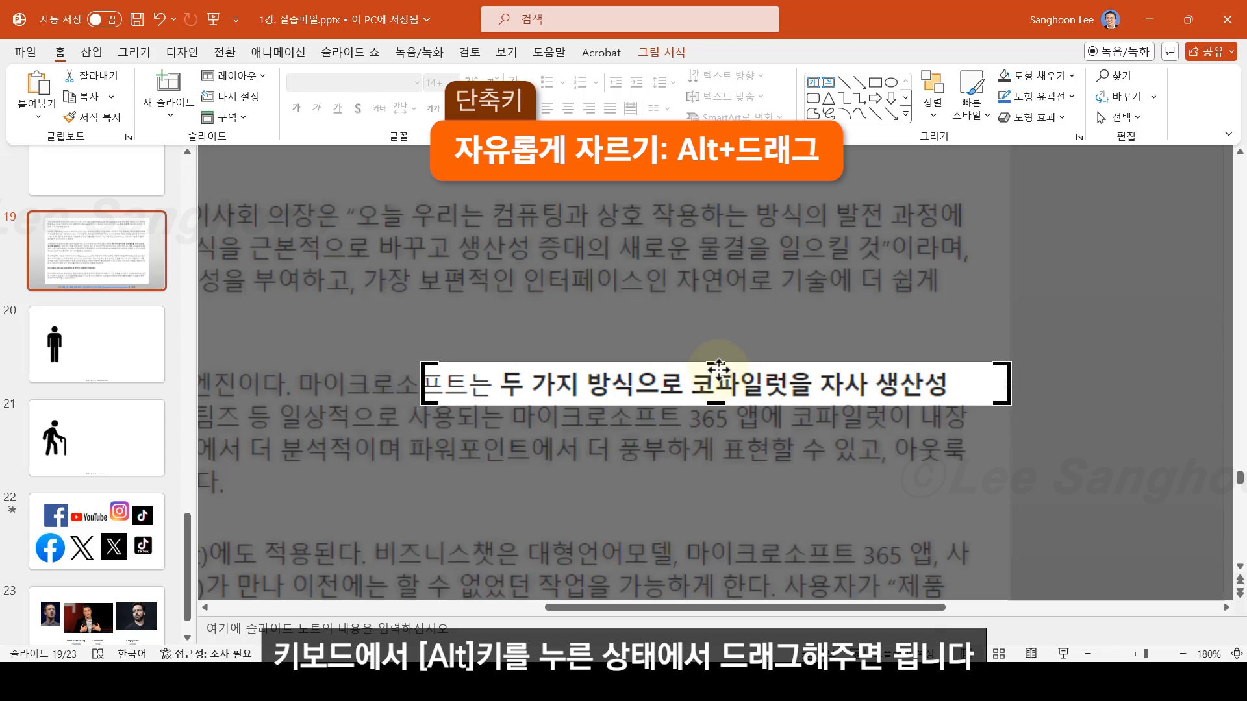
{"action": "left_click_drag", "start_coordinate": [716, 365], "coordinate": [719, 398]}
{"action": "left_click_drag", "start_coordinate": [1001, 390], "coordinate": [952, 401]}
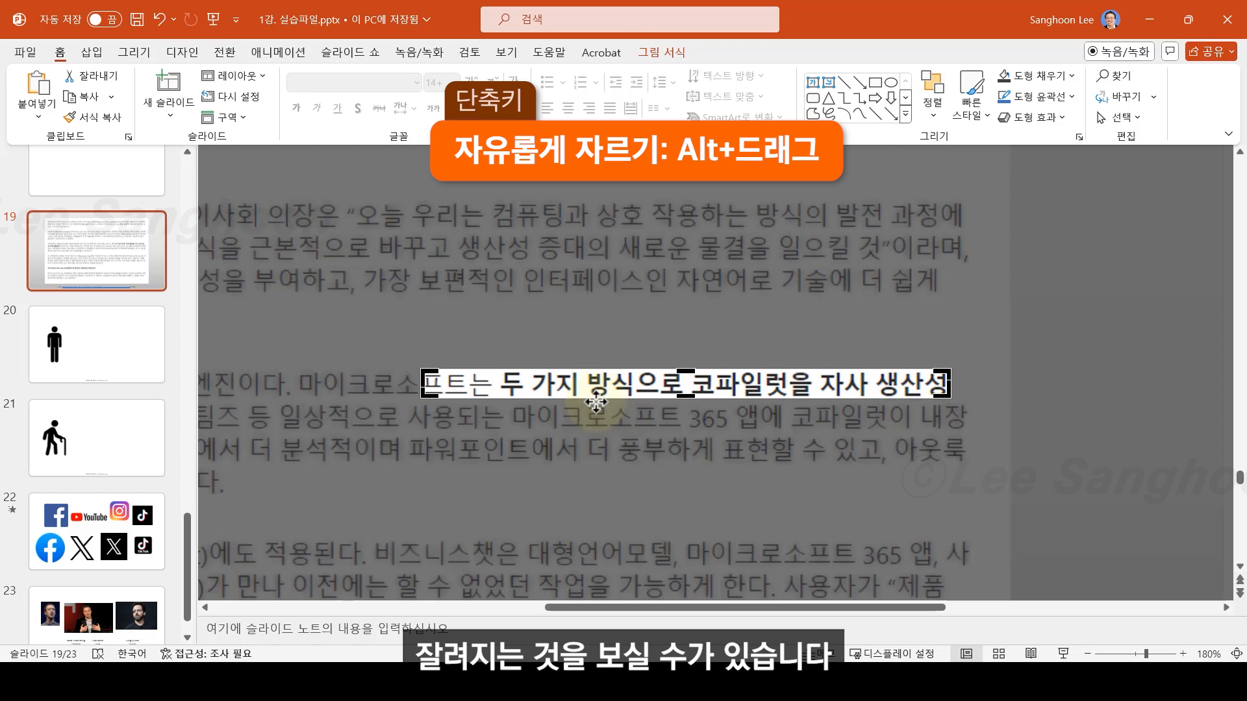
{"action": "left_click_drag", "start_coordinate": [427, 371], "coordinate": [299, 372]}
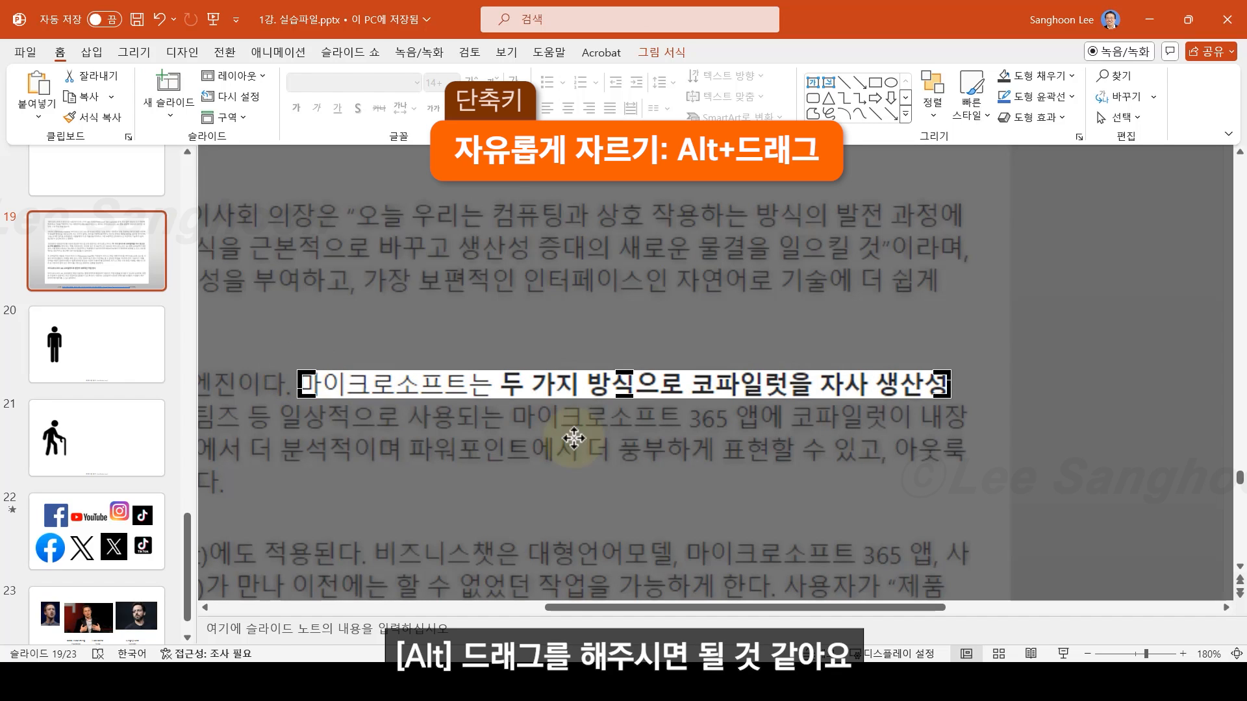
{"action": "left_click", "coordinate": [1237, 655]}
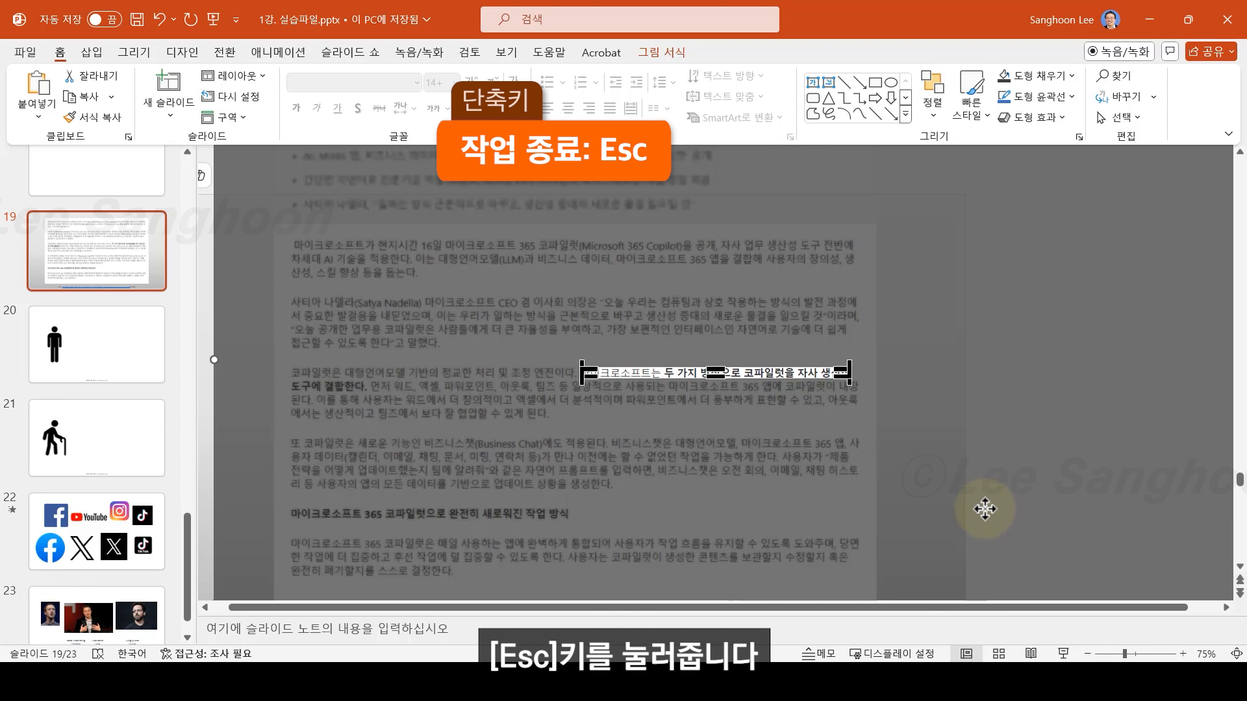
{"action": "key", "text": "Escape"}
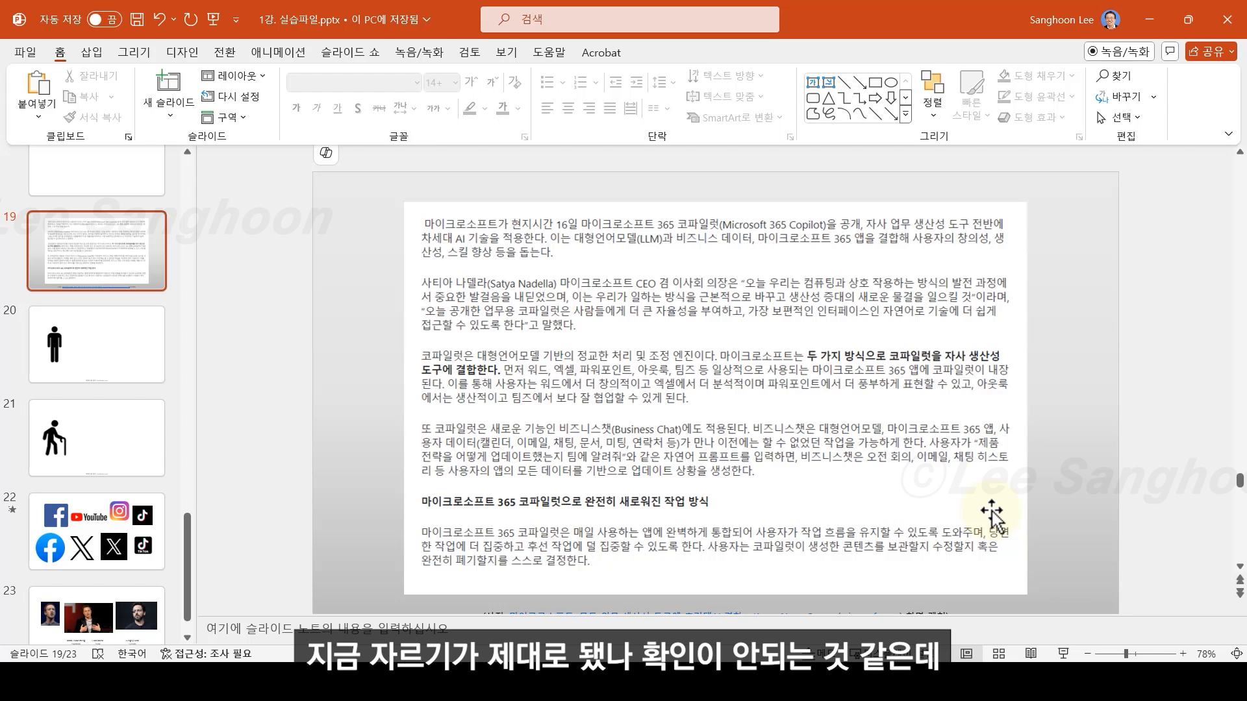
{"action": "left_click", "coordinate": [866, 361]}
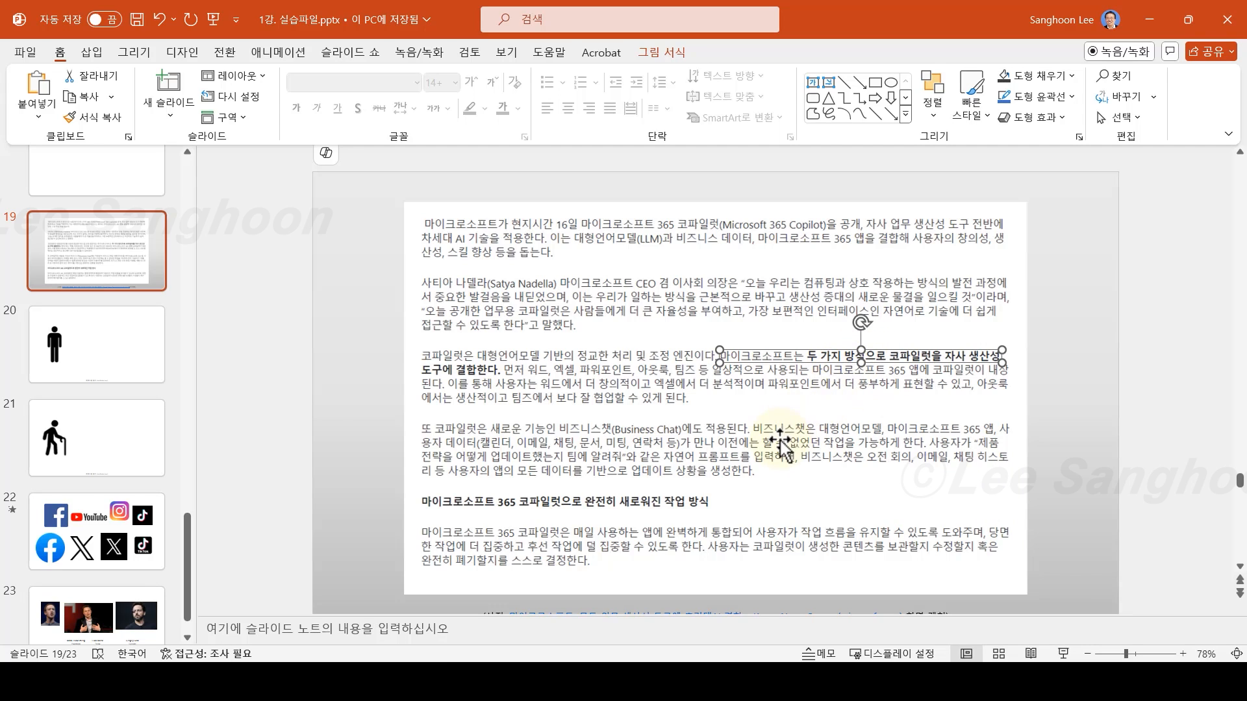
- Crop the next full article picture behind it roughly around the bold phrase "도구에 결합한다." at the line start
{"action": "right_click", "coordinate": [642, 290]}
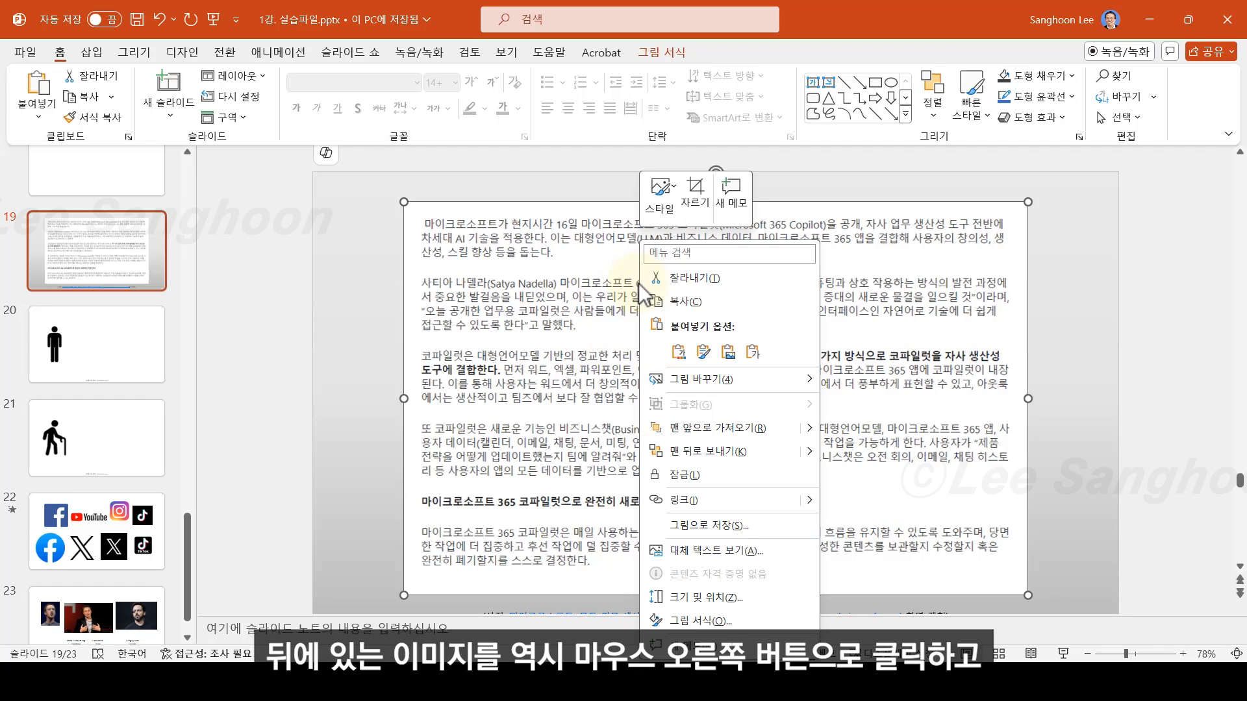
{"action": "left_click", "coordinate": [694, 191]}
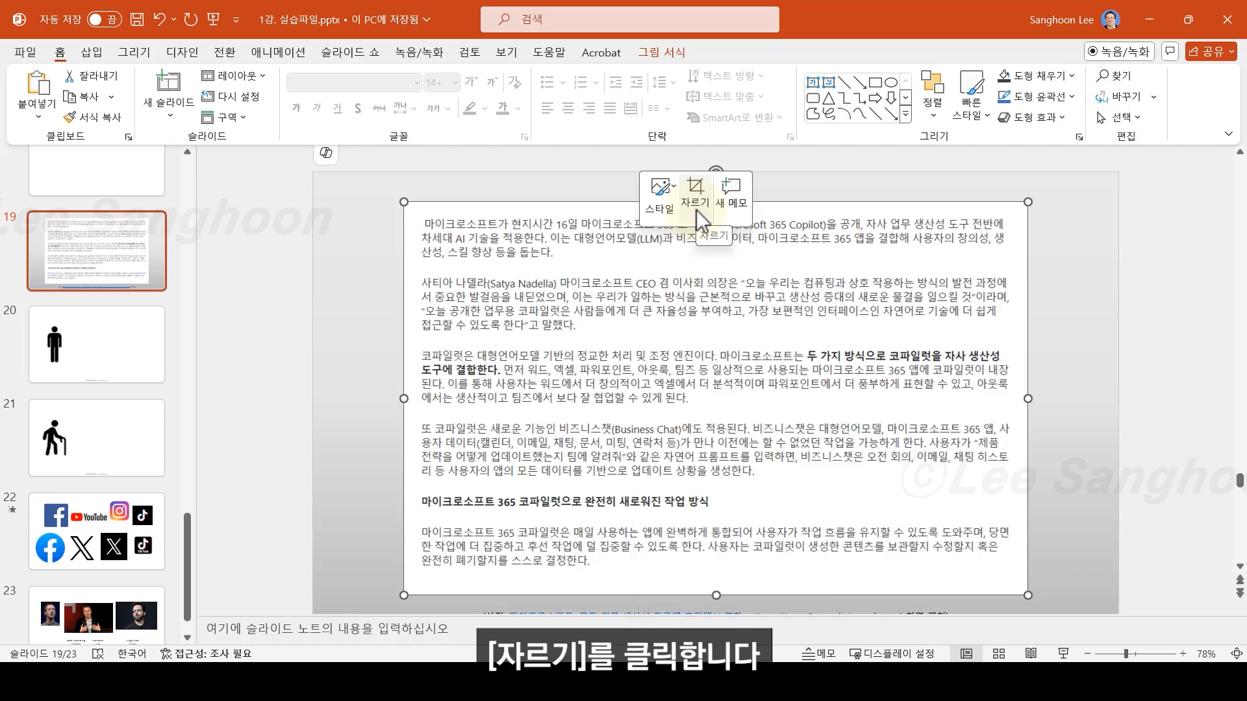
{"action": "left_click_drag", "start_coordinate": [887, 554], "coordinate": [442, 357]}
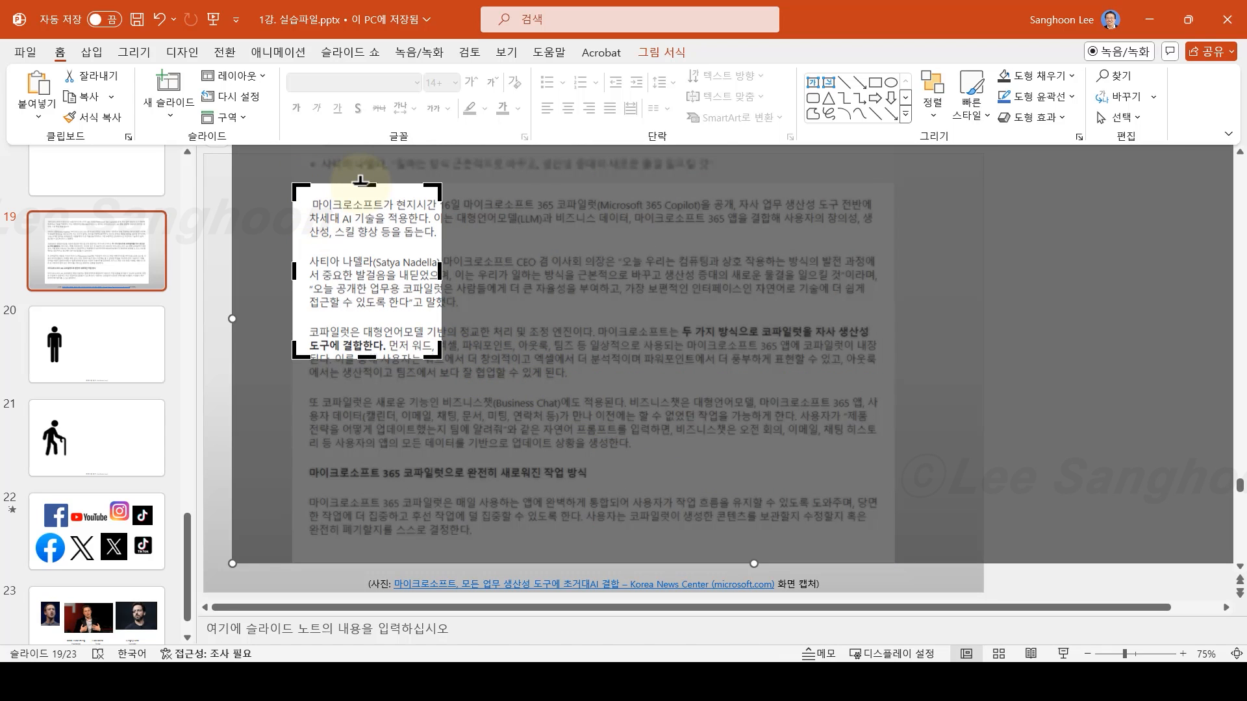
{"action": "left_click_drag", "start_coordinate": [361, 184], "coordinate": [361, 318]}
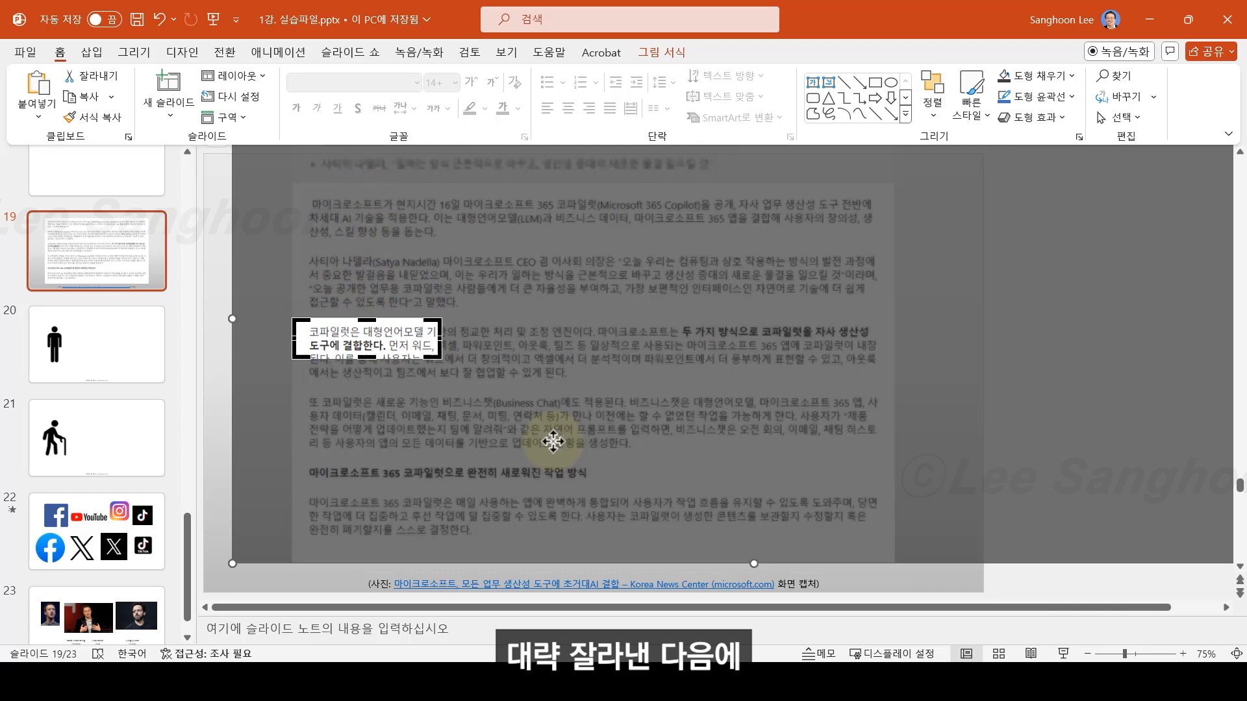
- Tighten the second picture's crop freely to only the phrase "도구에 결합한다.", and finish cropping
{"action": "left_click", "coordinate": [1183, 654]}
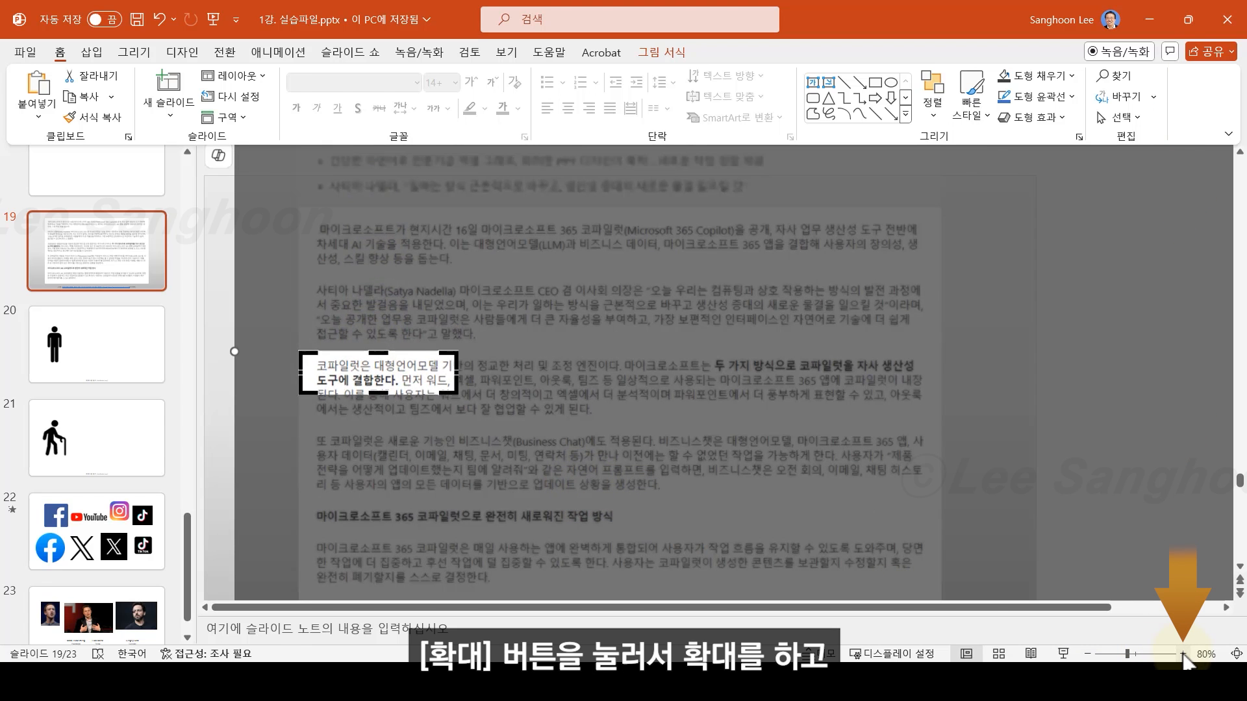
{"action": "left_click", "coordinate": [1183, 654]}
{"action": "left_click", "coordinate": [1183, 654]}
{"action": "left_click", "coordinate": [1183, 654]}
{"action": "left_click", "coordinate": [1182, 654]}
{"action": "left_click", "coordinate": [1183, 654]}
{"action": "left_click", "coordinate": [1183, 654]}
{"action": "left_click", "coordinate": [1182, 654]}
{"action": "left_click", "coordinate": [1182, 654]}
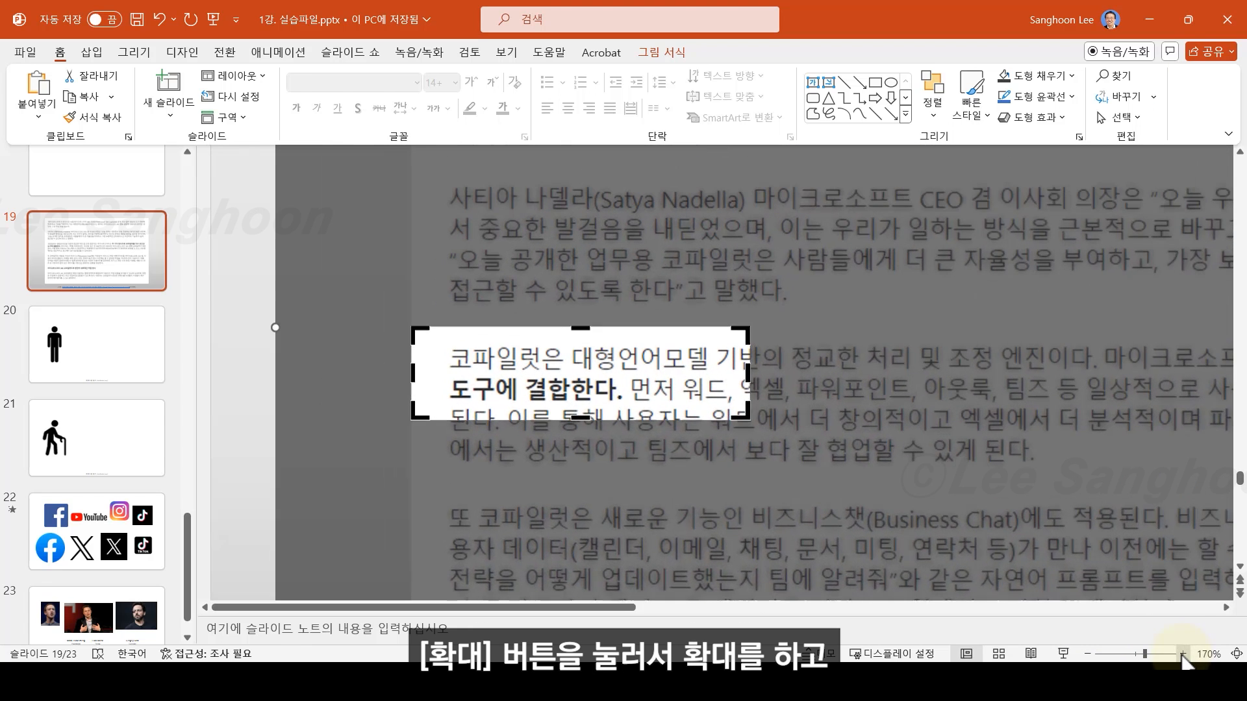
{"action": "left_click", "coordinate": [1183, 655]}
{"action": "left_click", "coordinate": [1183, 654]}
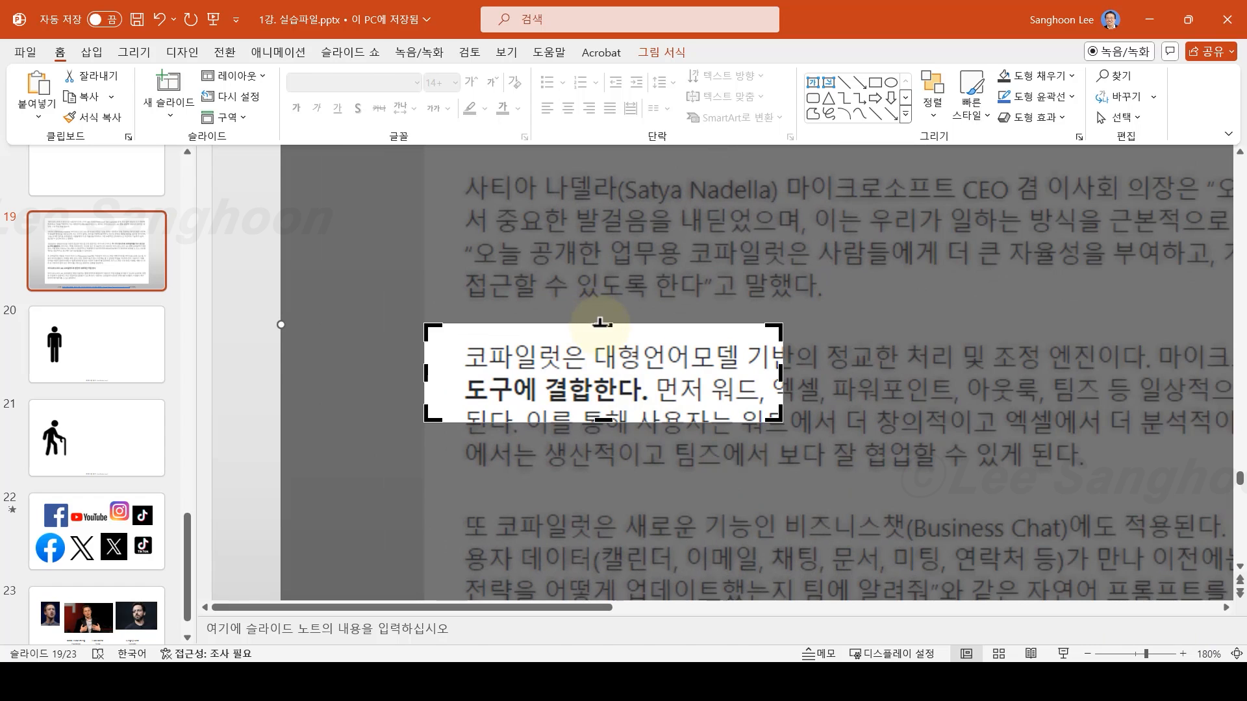
{"action": "left_click_drag", "start_coordinate": [600, 332], "coordinate": [599, 378]}
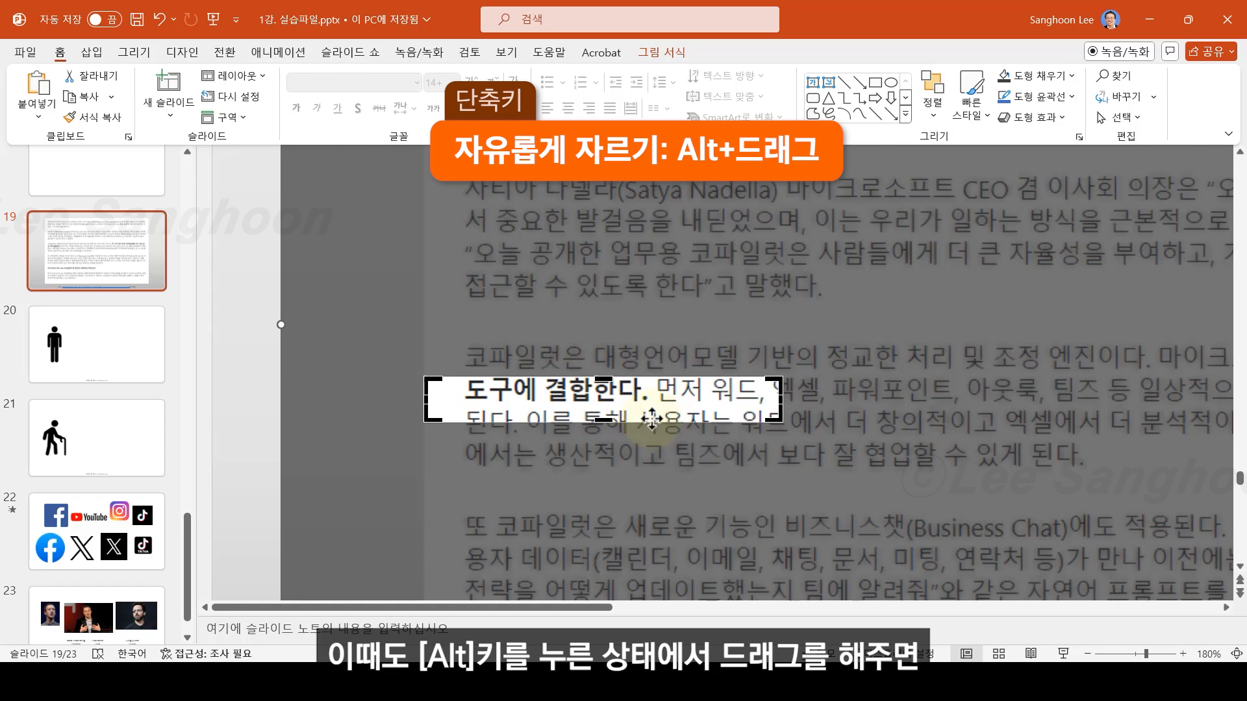
{"action": "key", "text": "Escape"}
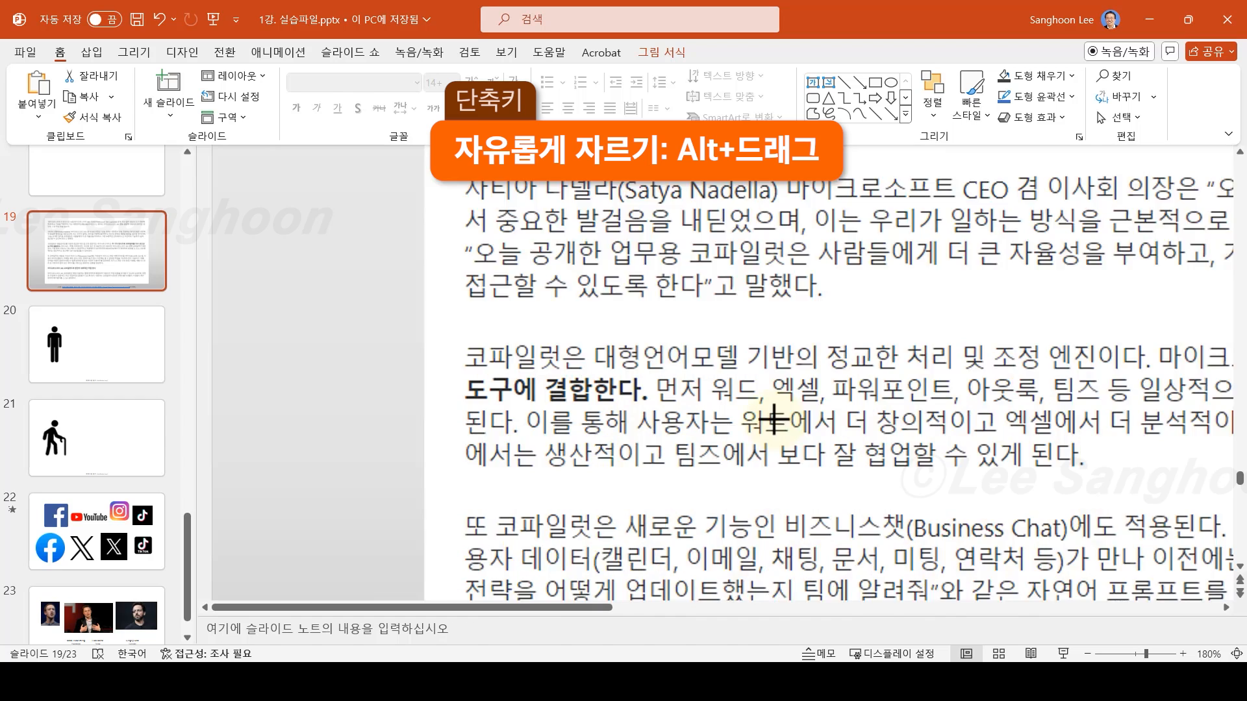
{"action": "left_click_drag", "start_coordinate": [772, 419], "coordinate": [656, 396]}
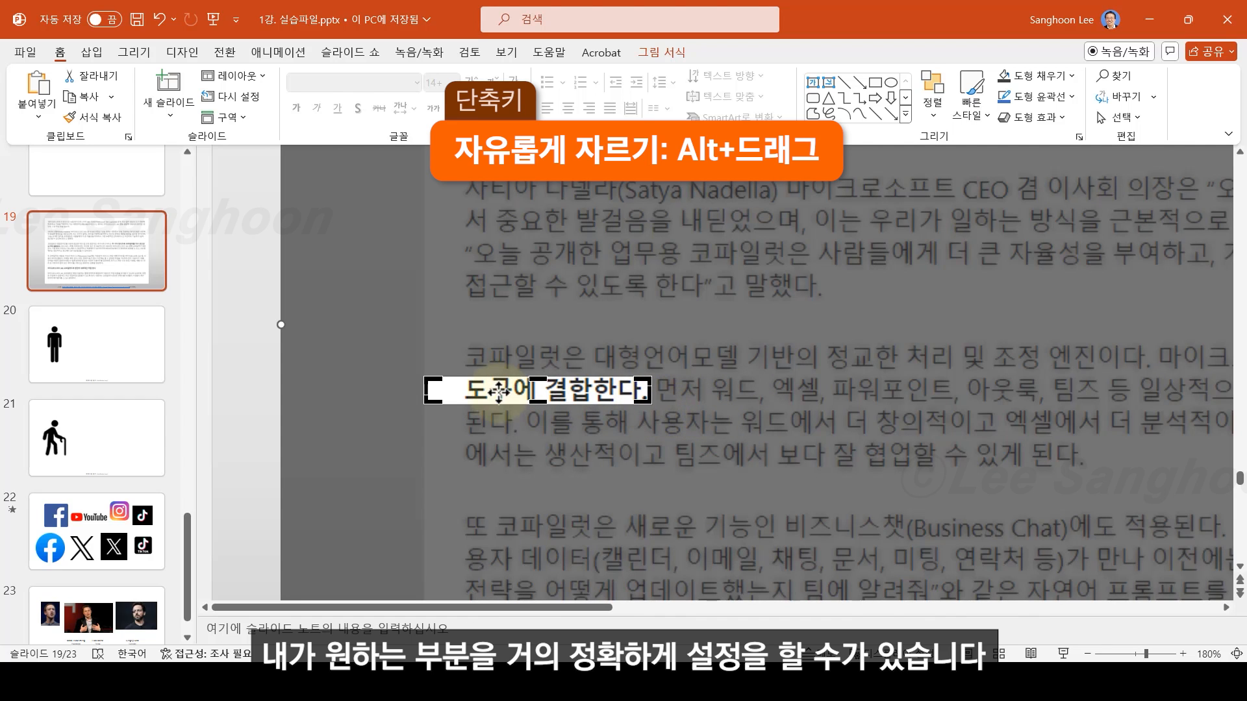
{"action": "left_click_drag", "start_coordinate": [430, 377], "coordinate": [461, 376]}
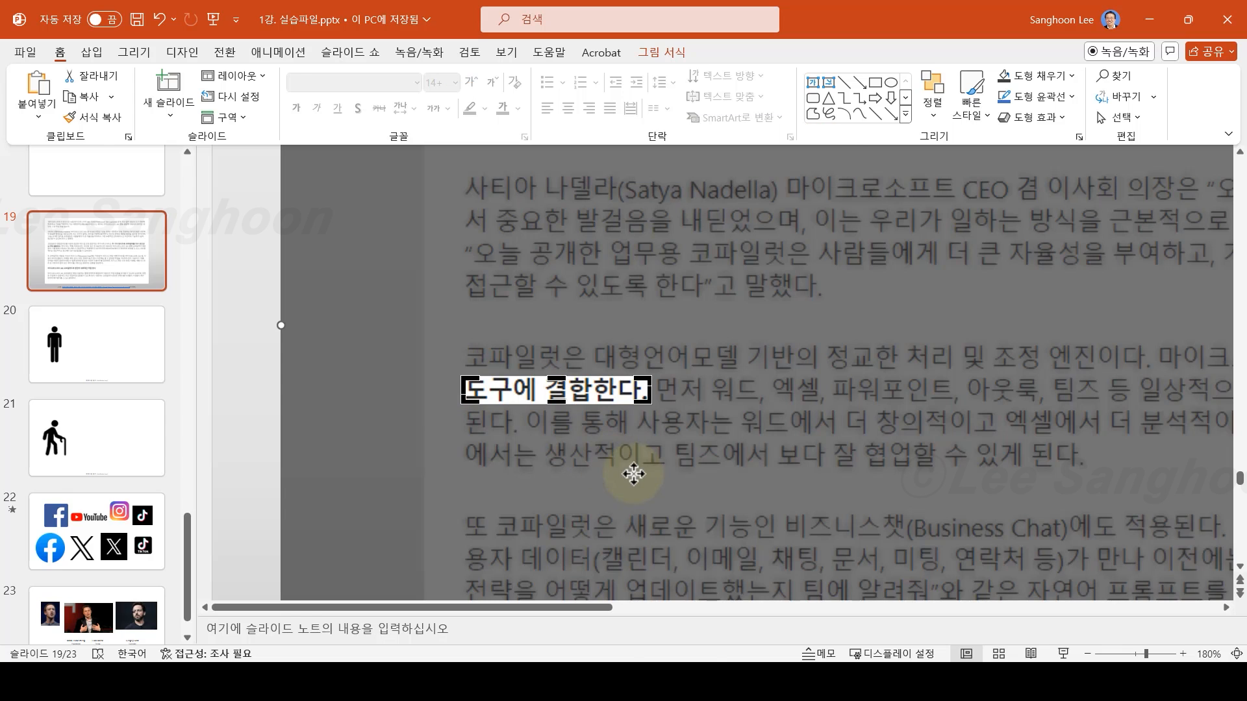
{"action": "left_click", "coordinate": [1238, 654]}
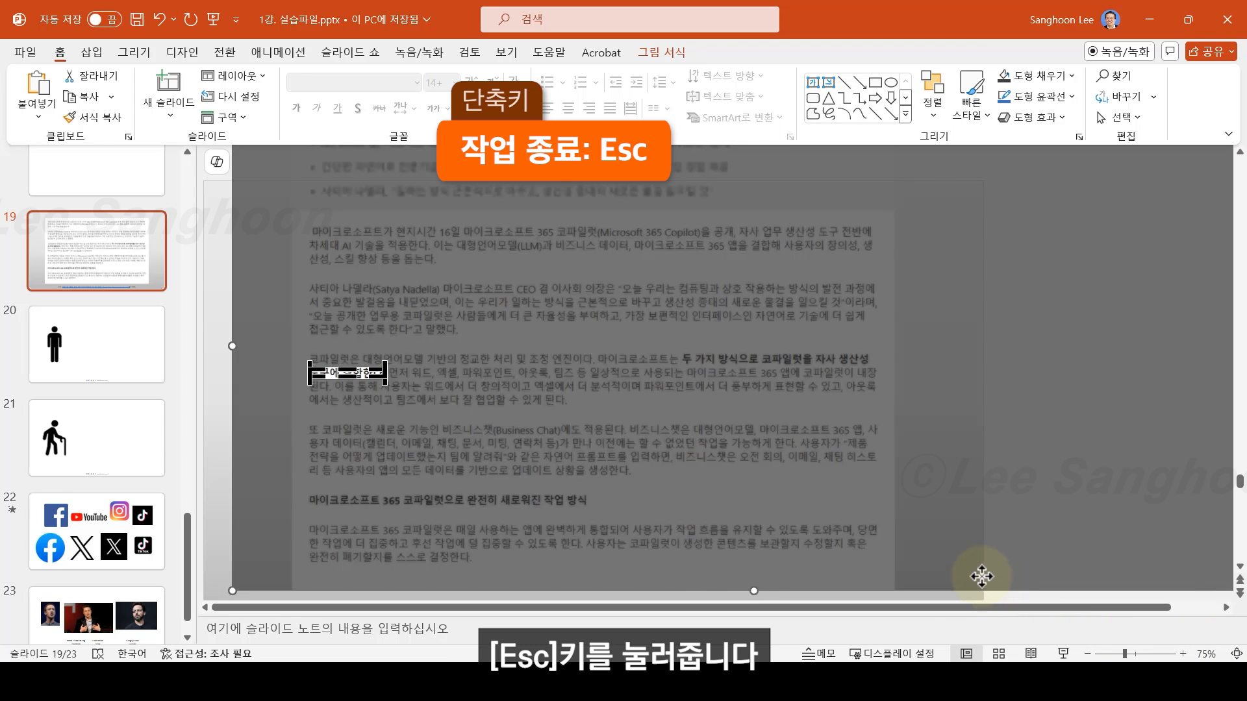
{"action": "key", "text": "Escape"}
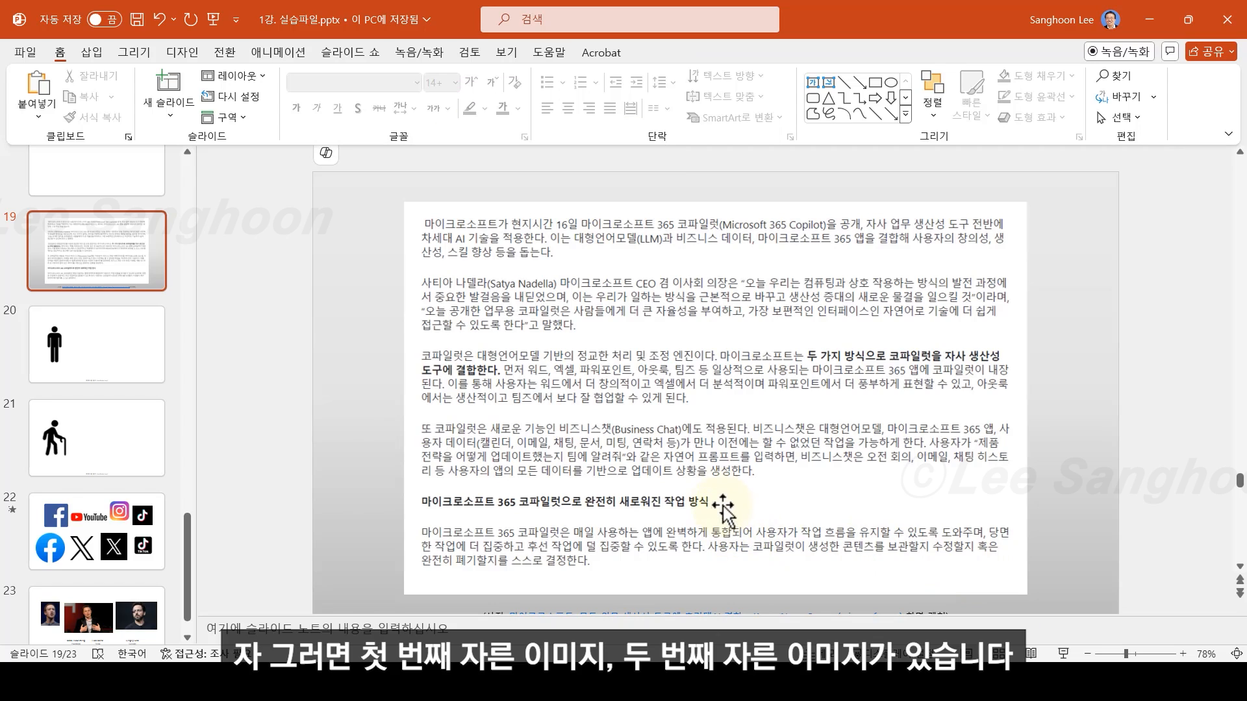
- Darken the original full article picture behind the two cropped phrases with the darkest brightness preset at 0% contrast
{"action": "left_click", "coordinate": [851, 354]}
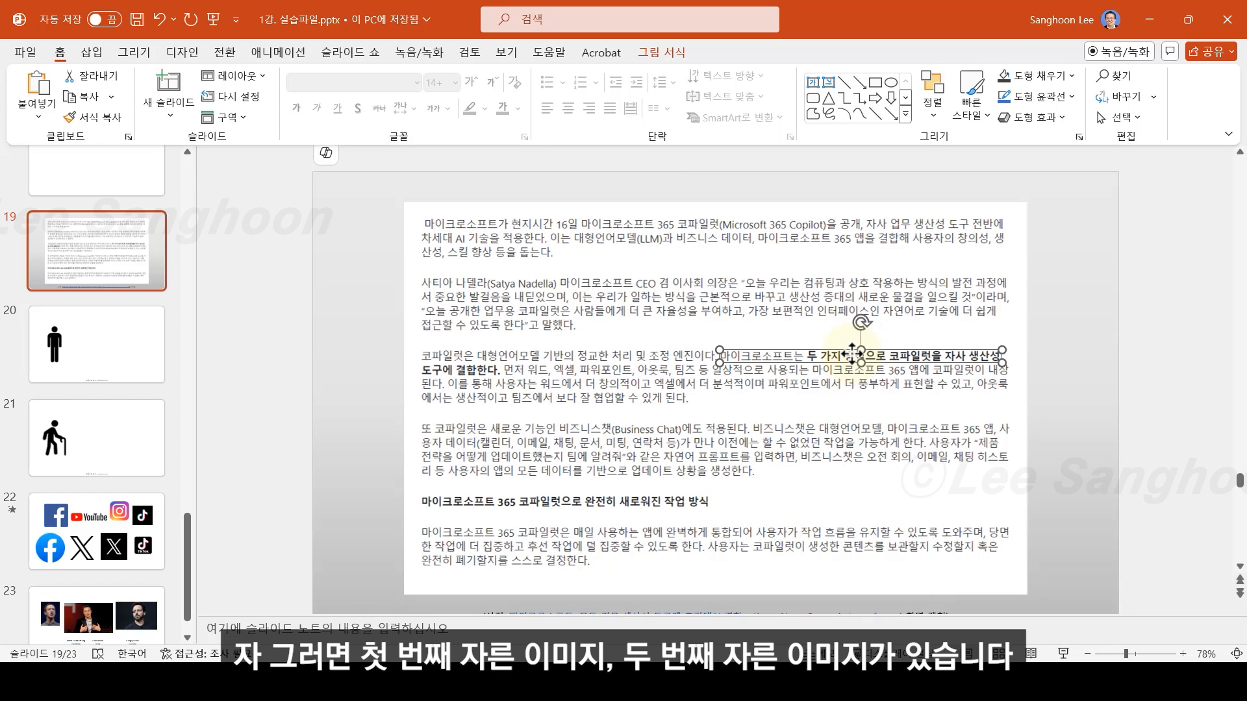
{"action": "left_click", "coordinate": [468, 374]}
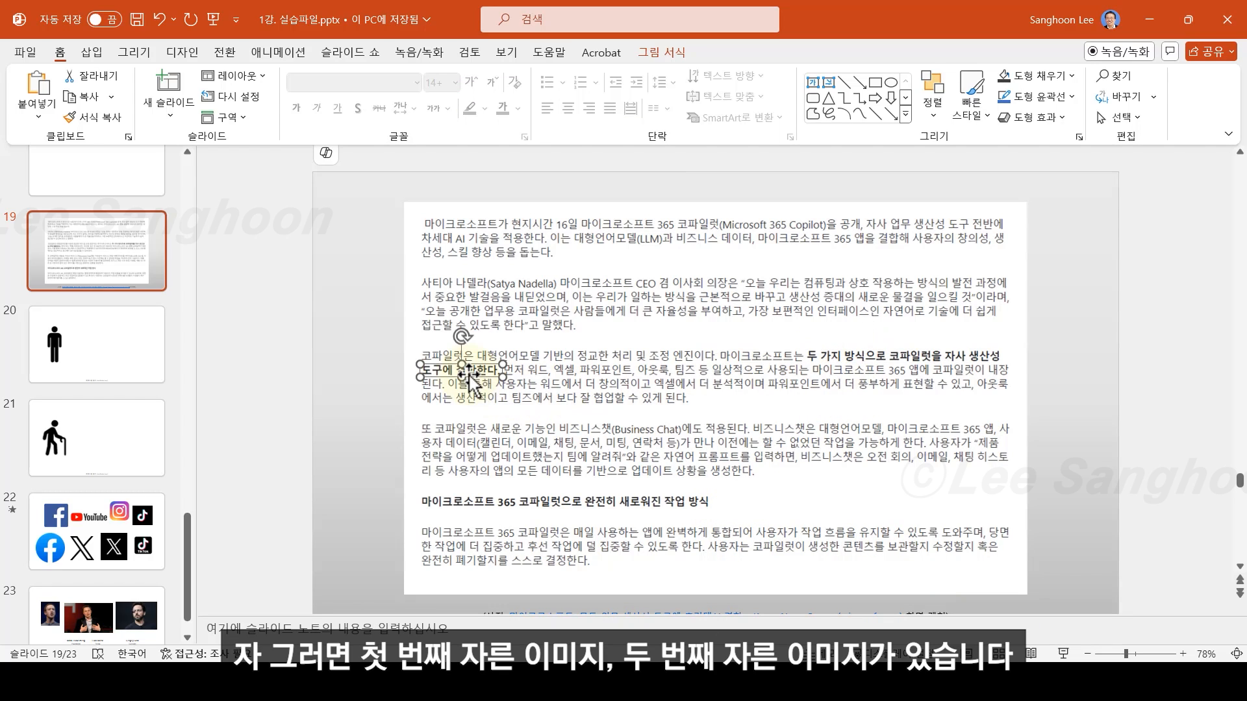
{"action": "left_click", "coordinate": [685, 404]}
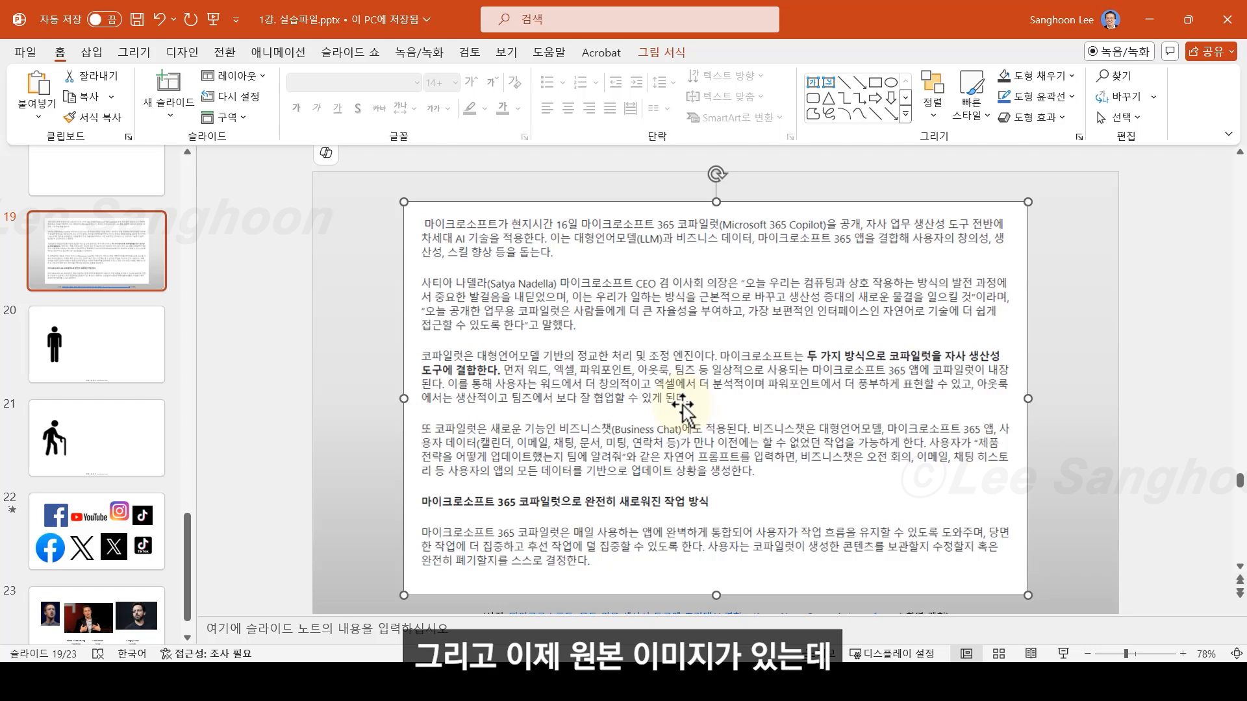
{"action": "double_click", "coordinate": [685, 337]}
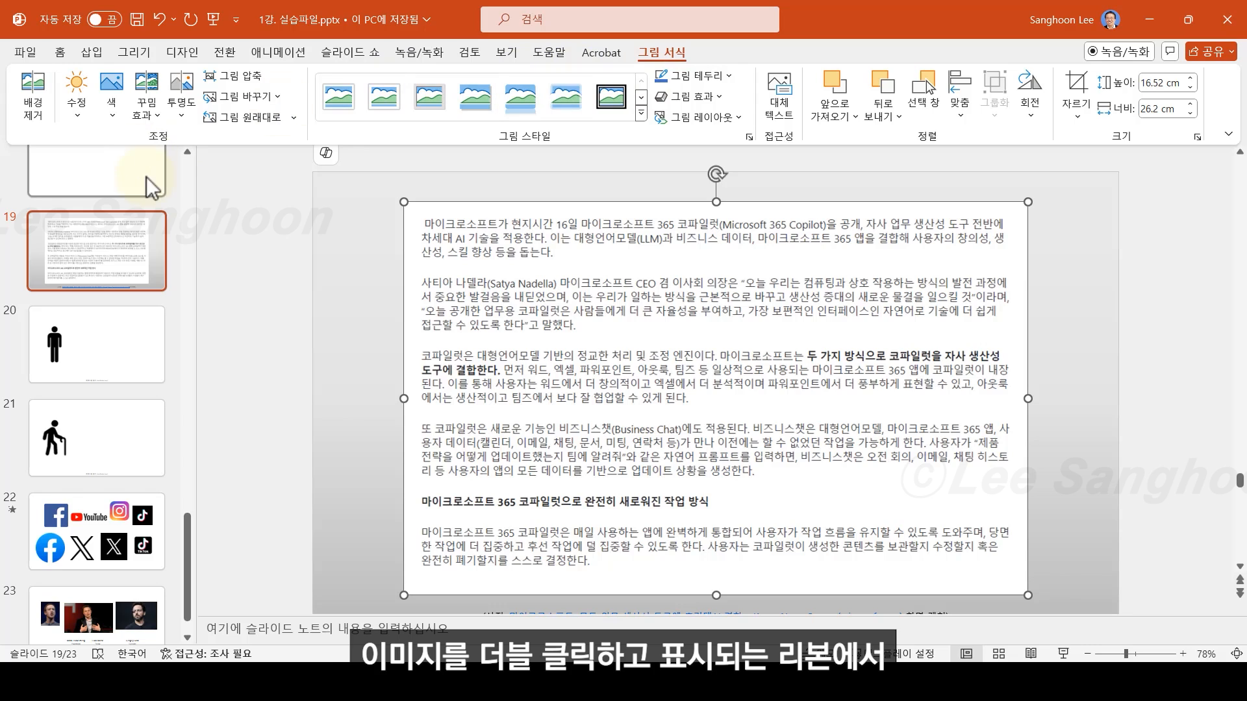
{"action": "left_click", "coordinate": [79, 122]}
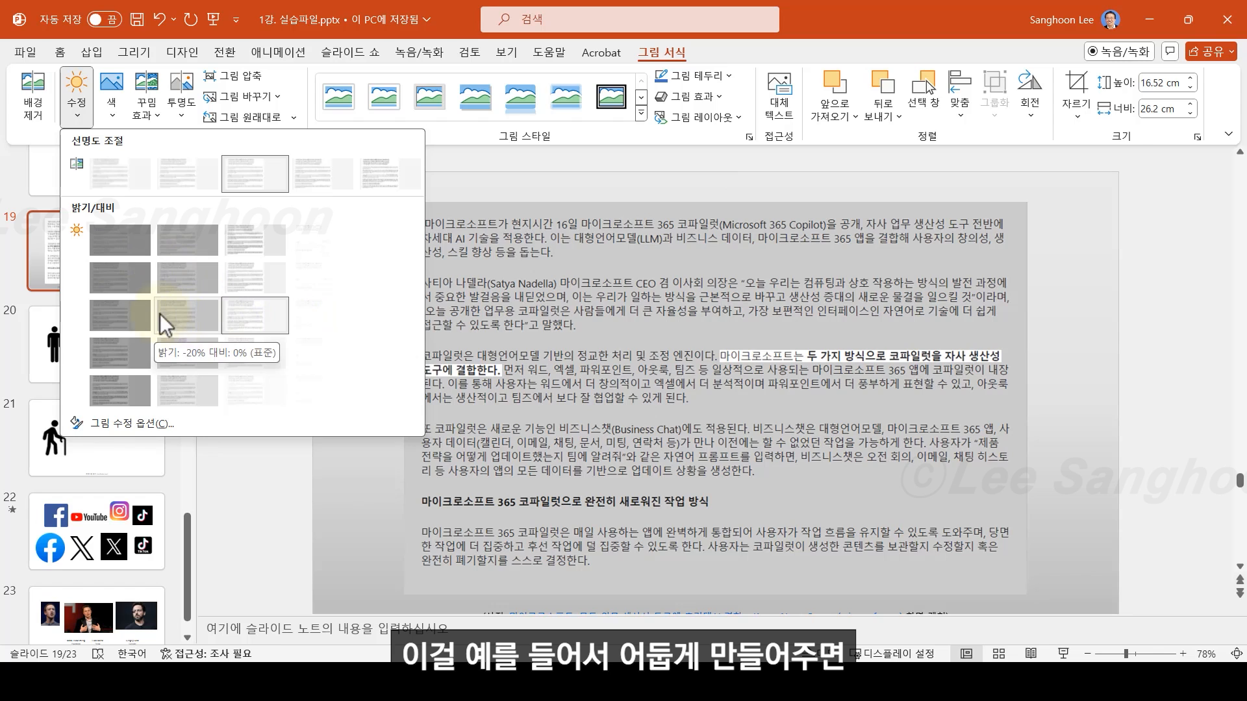
{"action": "left_click", "coordinate": [135, 314]}
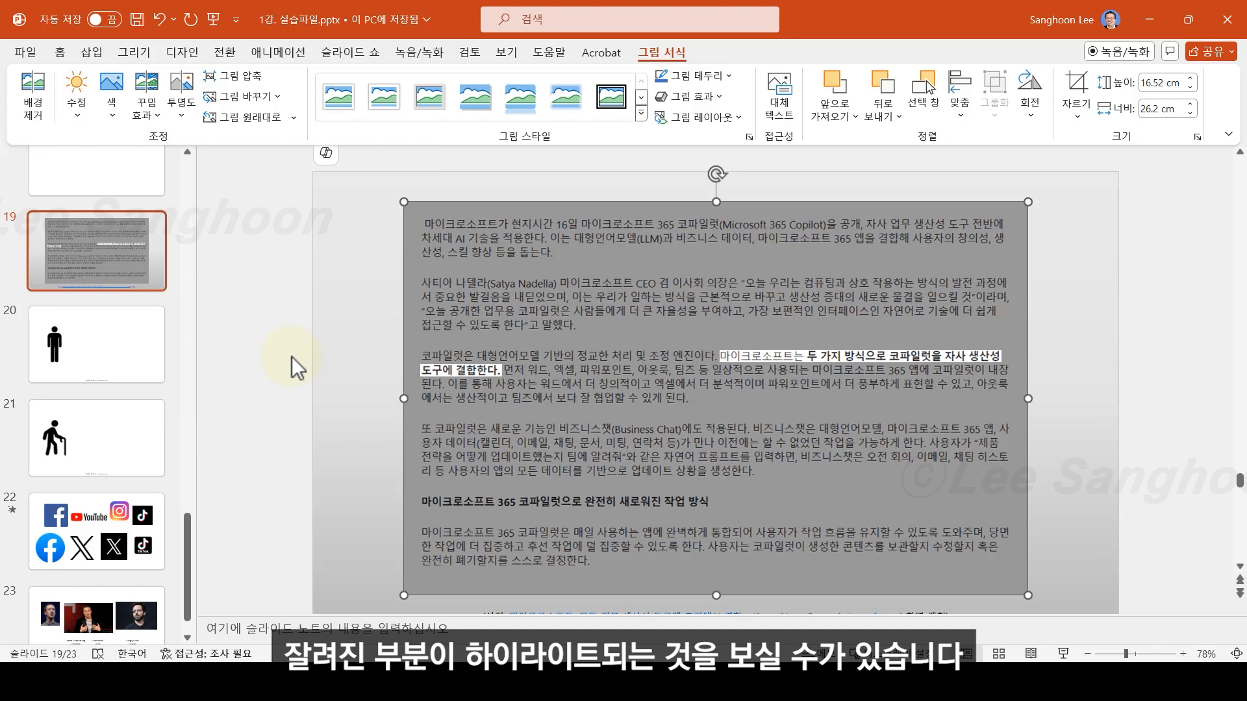
{"action": "left_click", "coordinate": [1066, 398]}
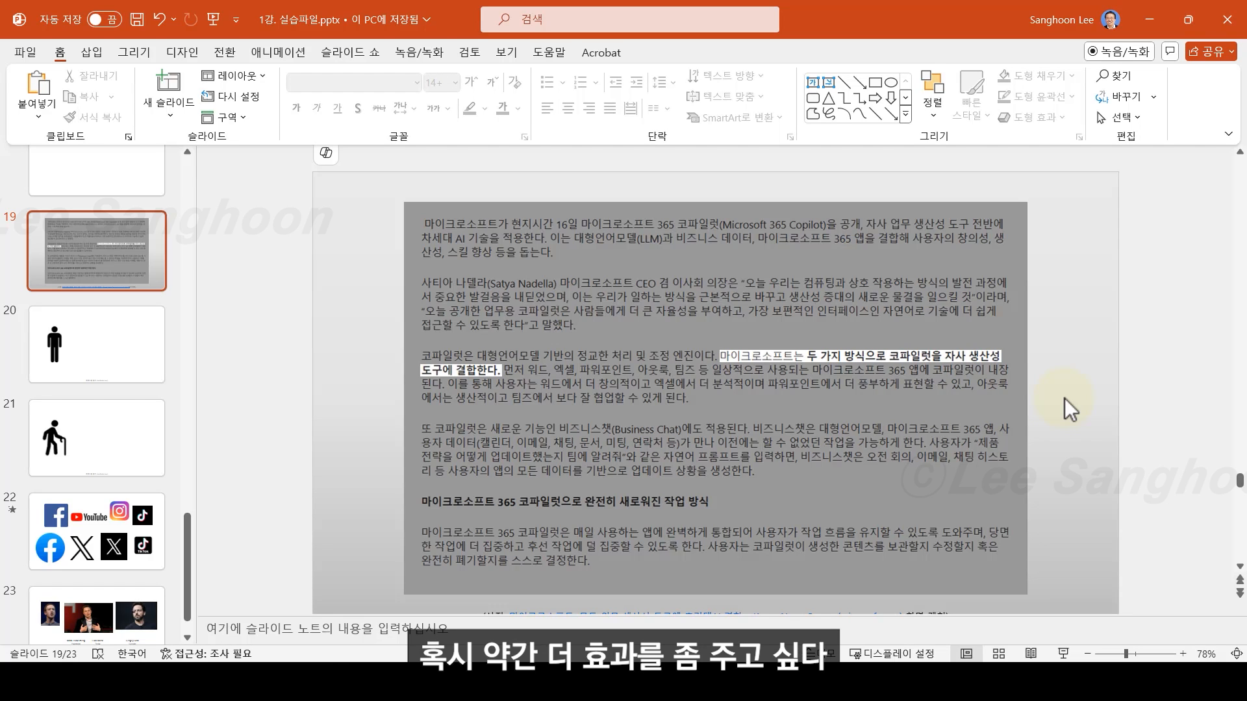
- Add an outer shadow offset to the lower right to both cropped phrase pictures together
{"action": "left_click", "coordinate": [776, 362]}
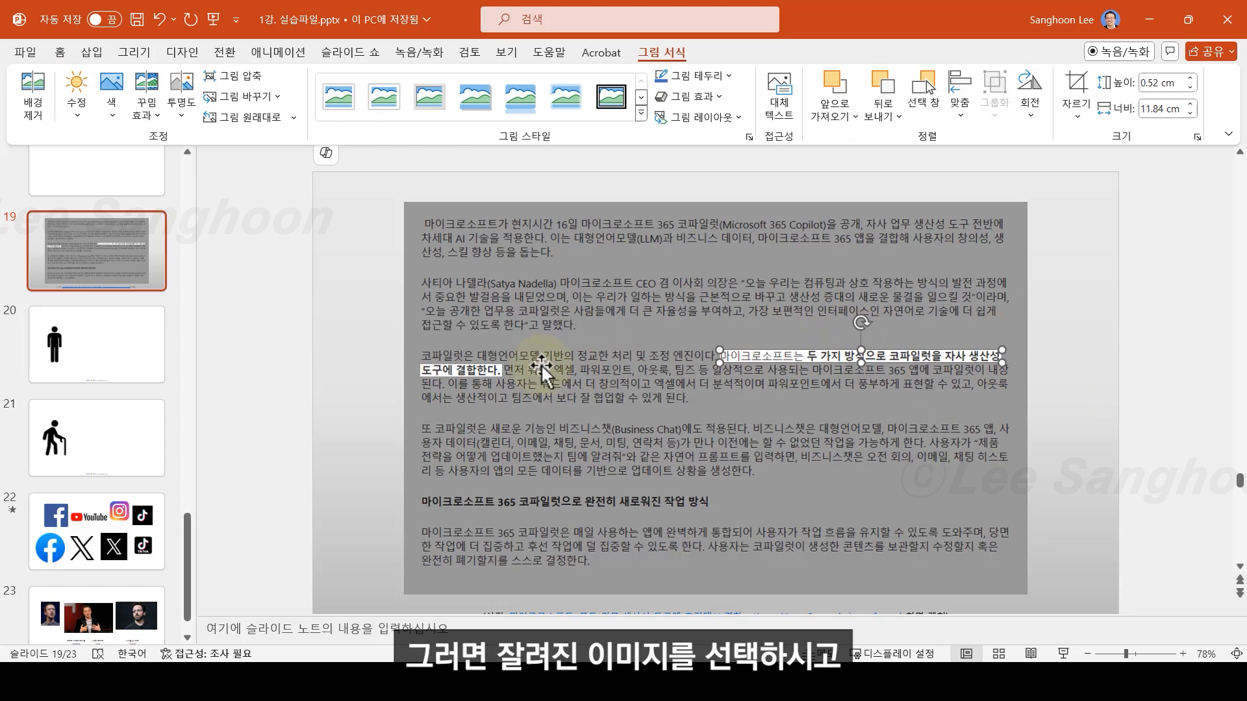
{"action": "left_click", "coordinate": [482, 371], "text": "shift"}
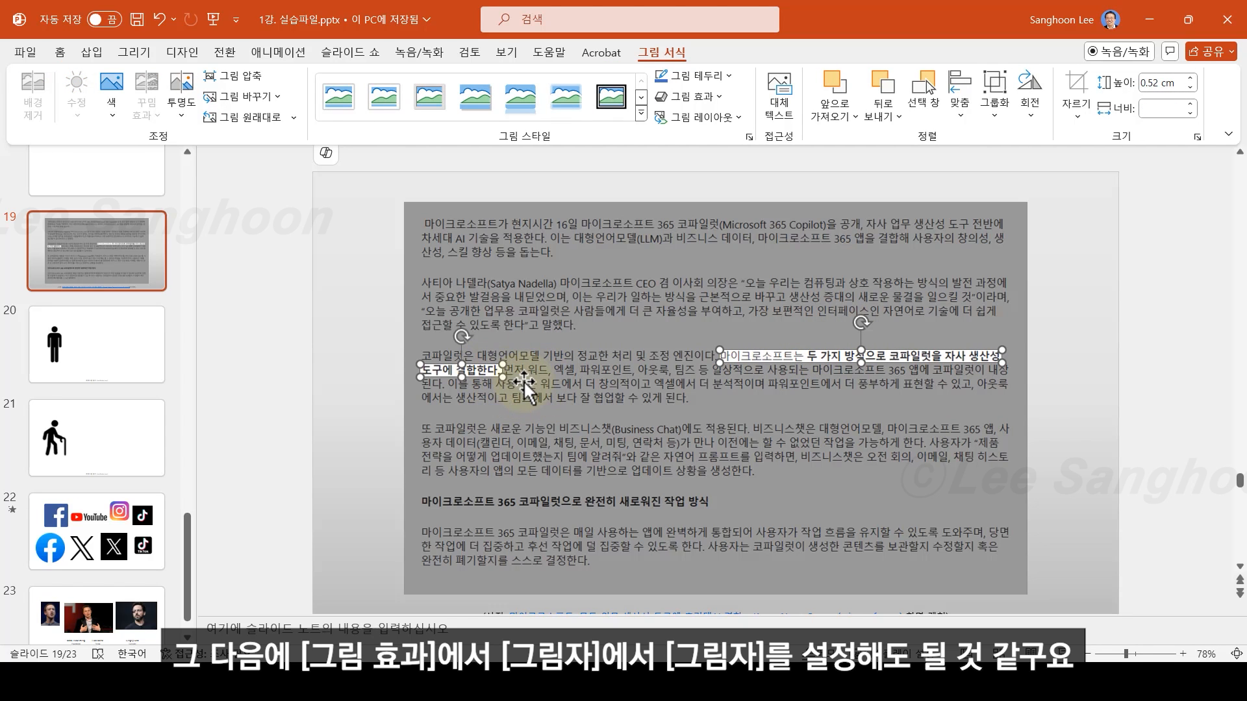
{"action": "left_click", "coordinate": [714, 100]}
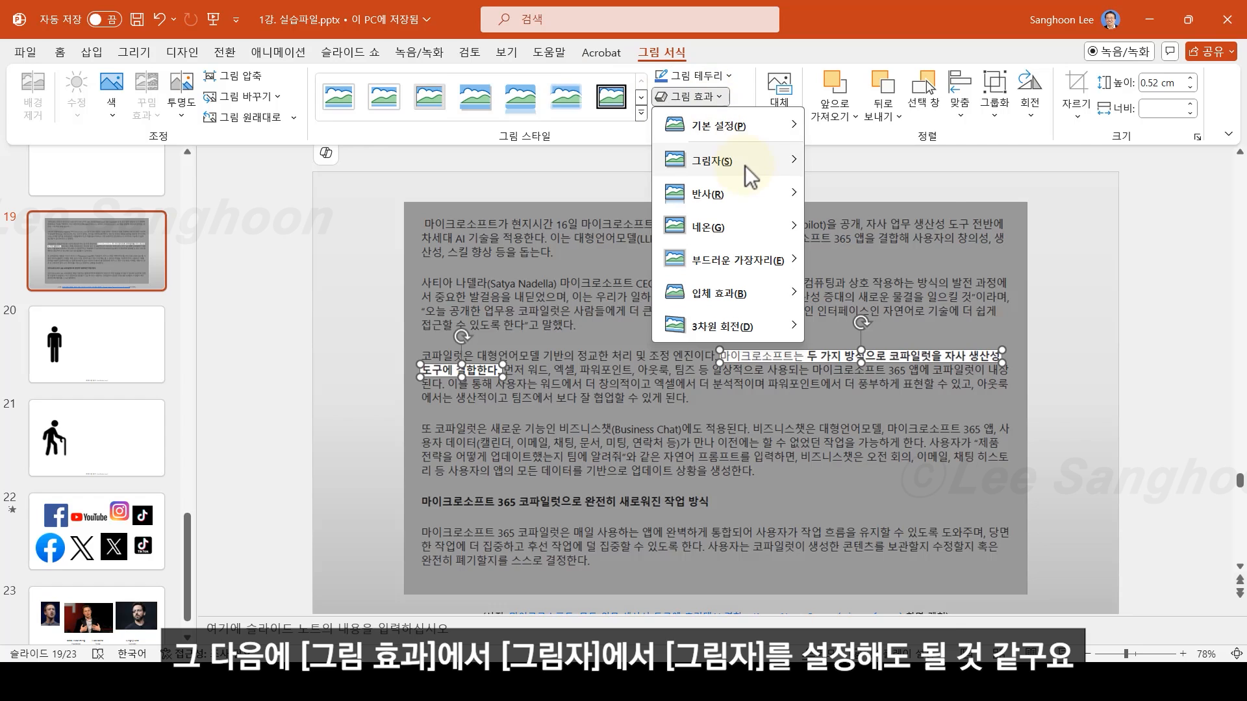
{"action": "mouse_move", "coordinate": [777, 174]}
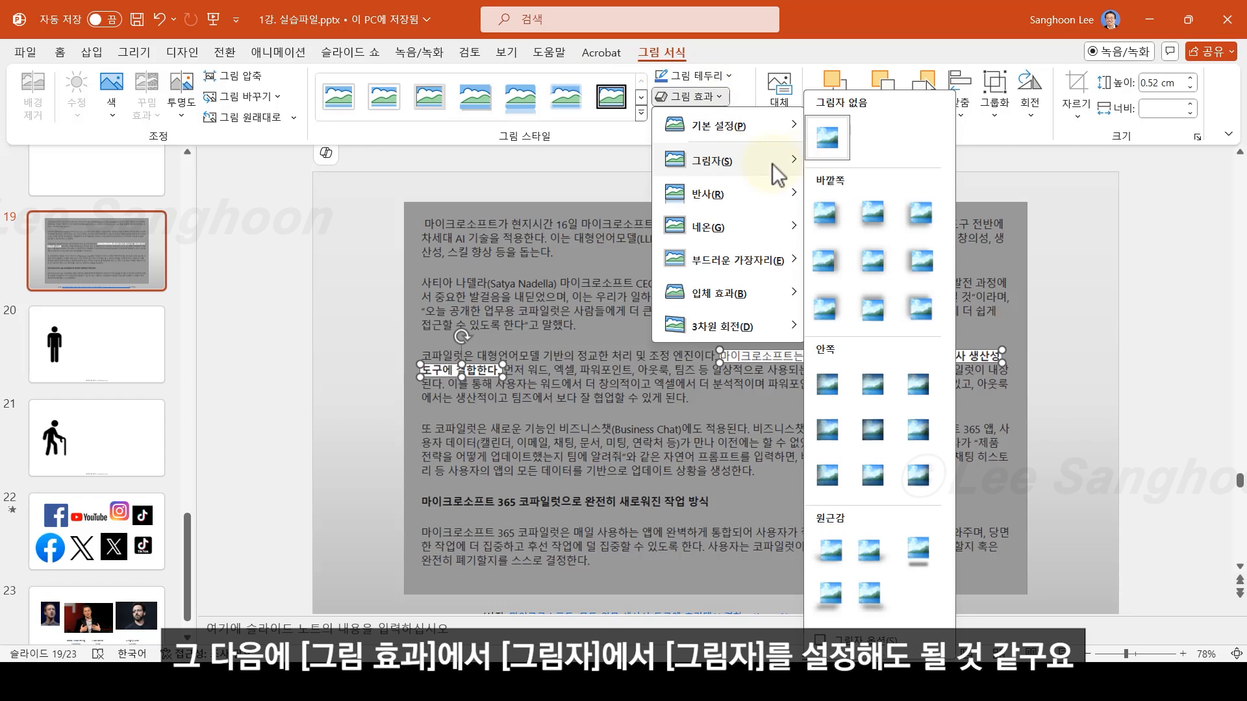
{"action": "left_click", "coordinate": [825, 215]}
{"action": "left_click", "coordinate": [1061, 392]}
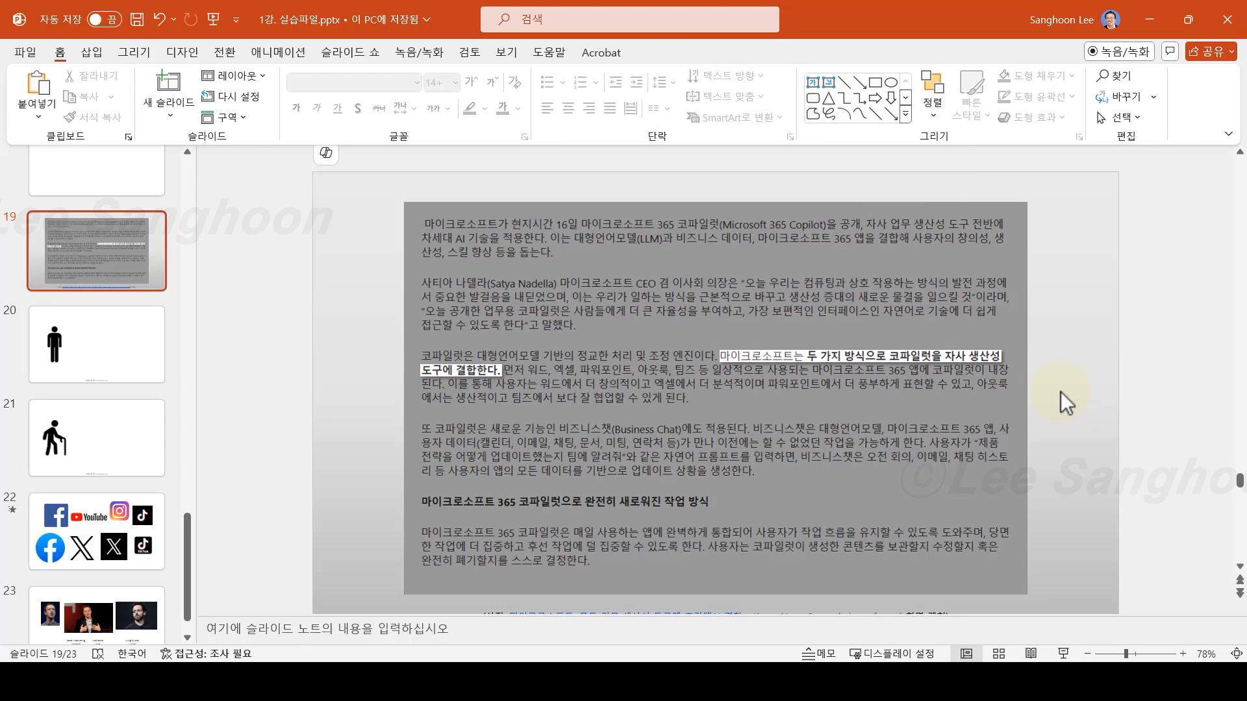
- Apply a Wipe (닦아내기) animation from the left (왼쪽에서) to the first cropped line picture, and show the Animation Pane
{"action": "left_click", "coordinate": [767, 356]}
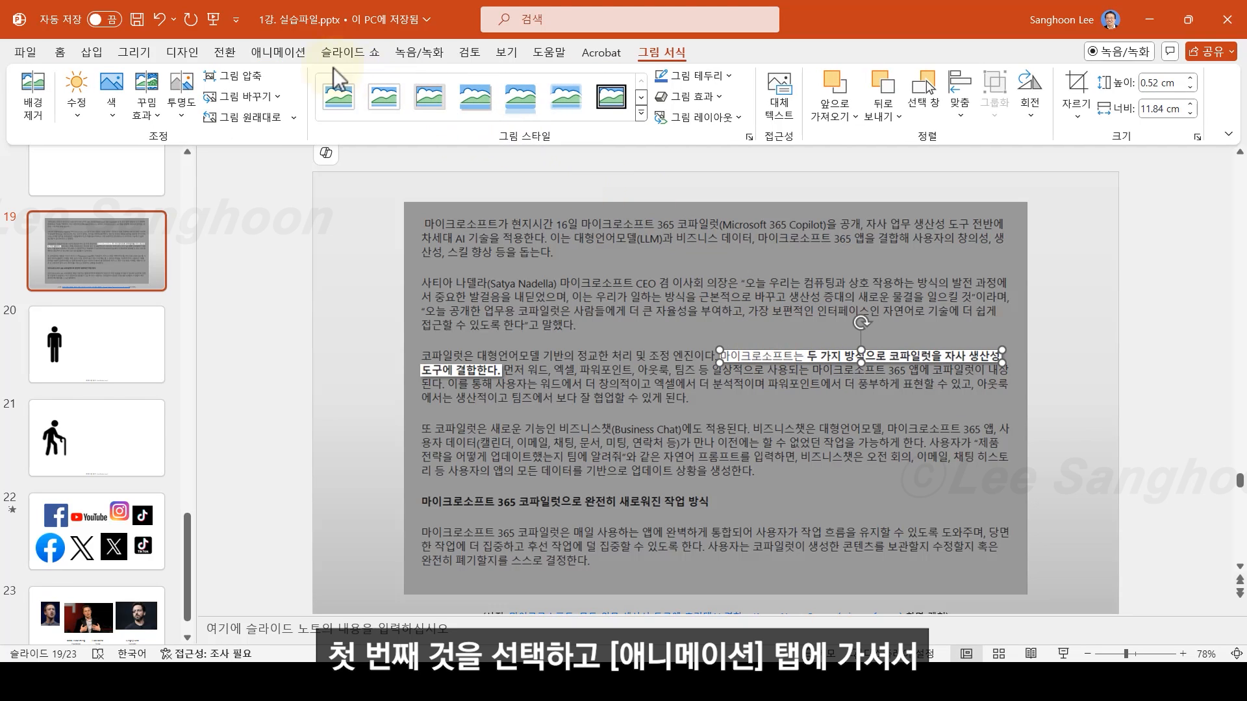
{"action": "left_click", "coordinate": [280, 53]}
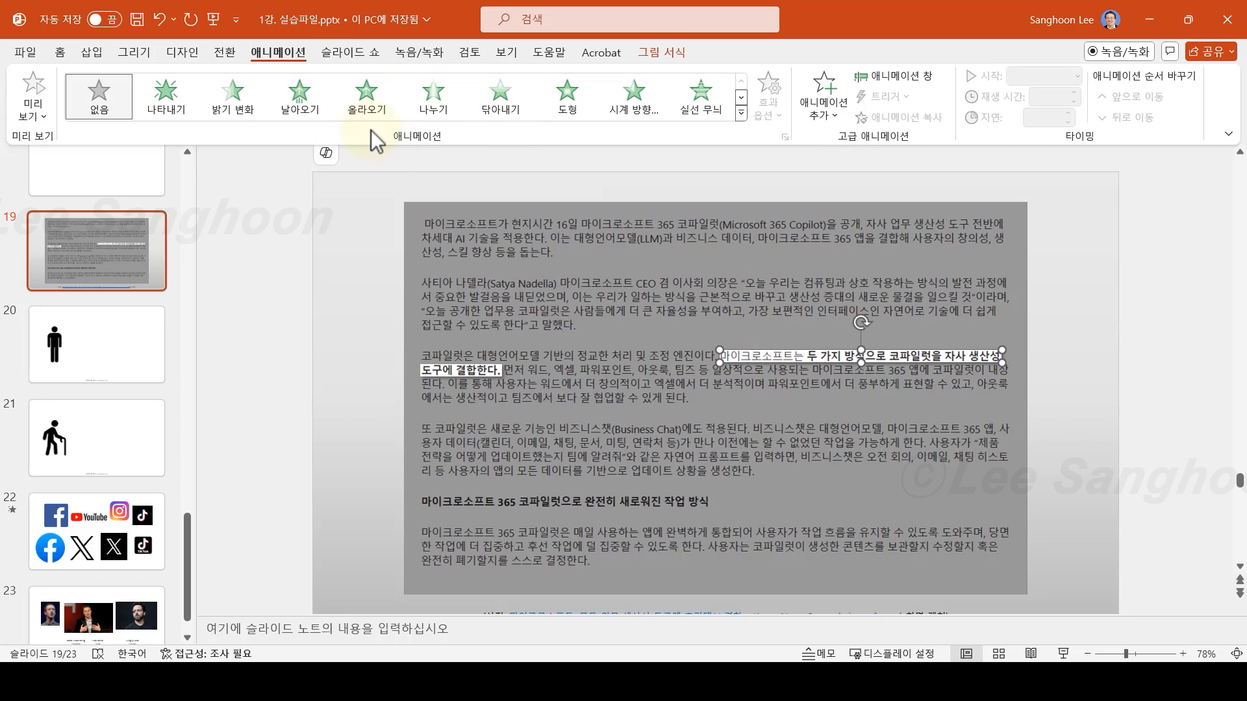
{"action": "left_click", "coordinate": [496, 111]}
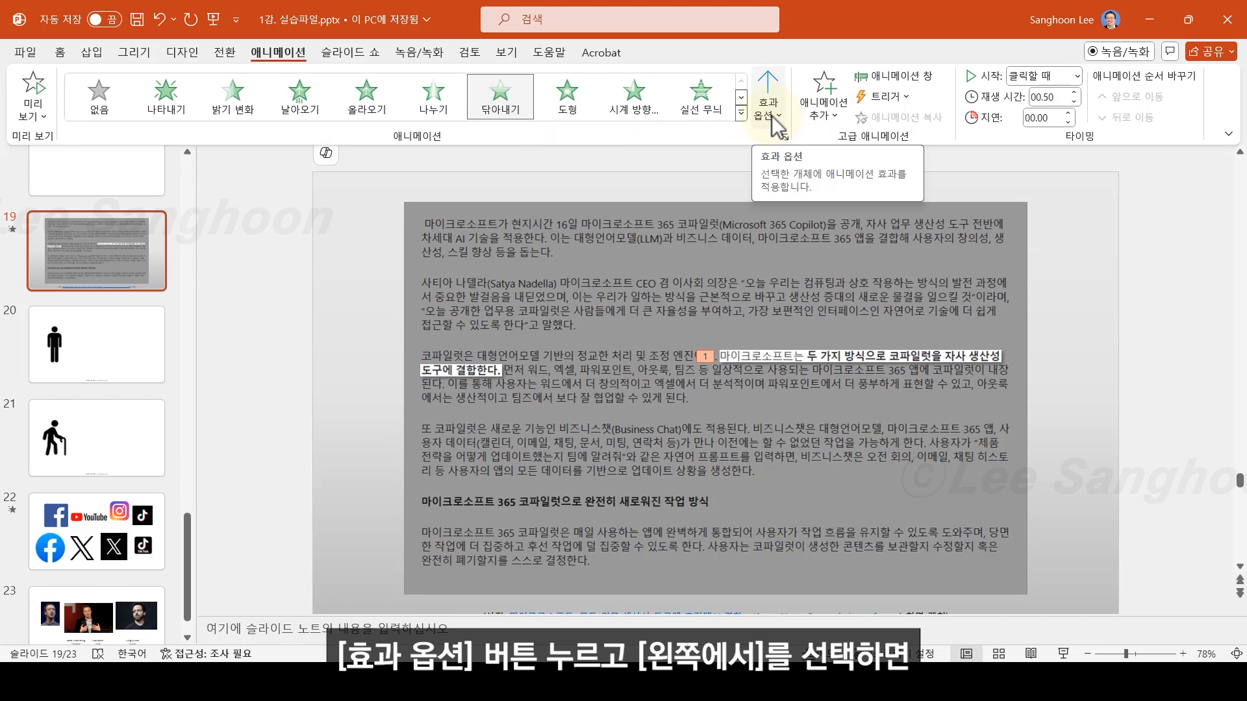
{"action": "left_click", "coordinate": [772, 115]}
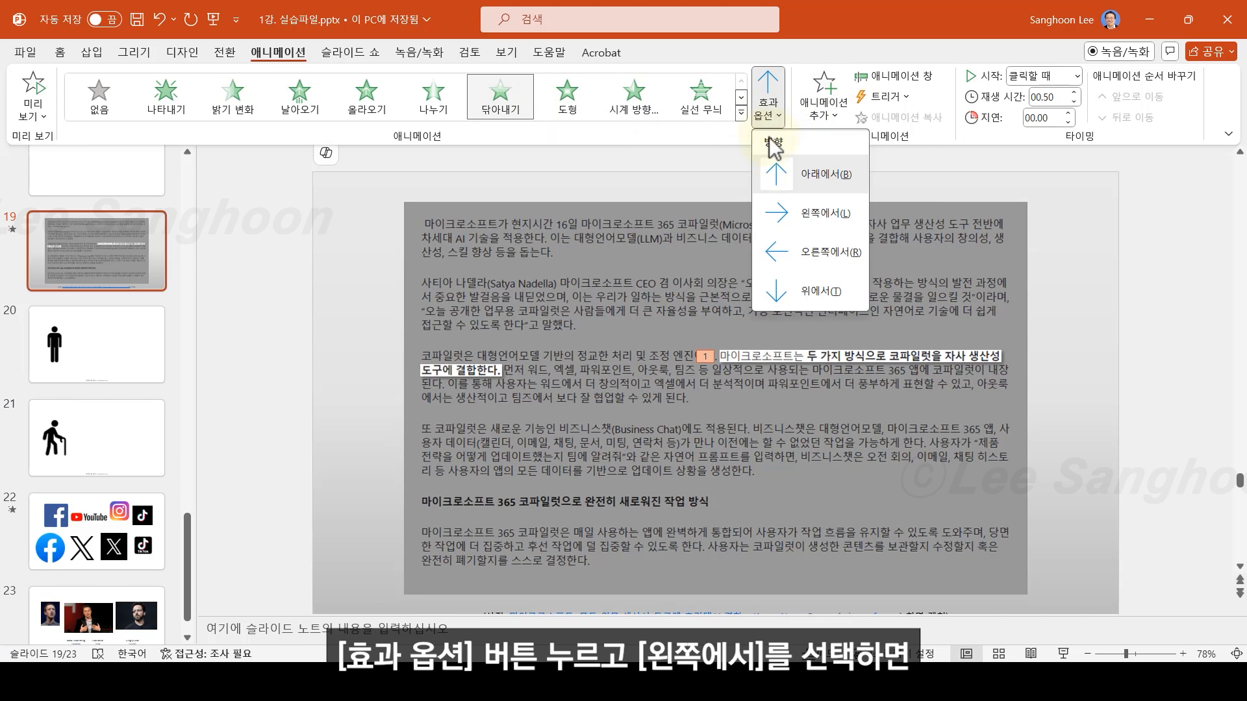
{"action": "left_click", "coordinate": [805, 211]}
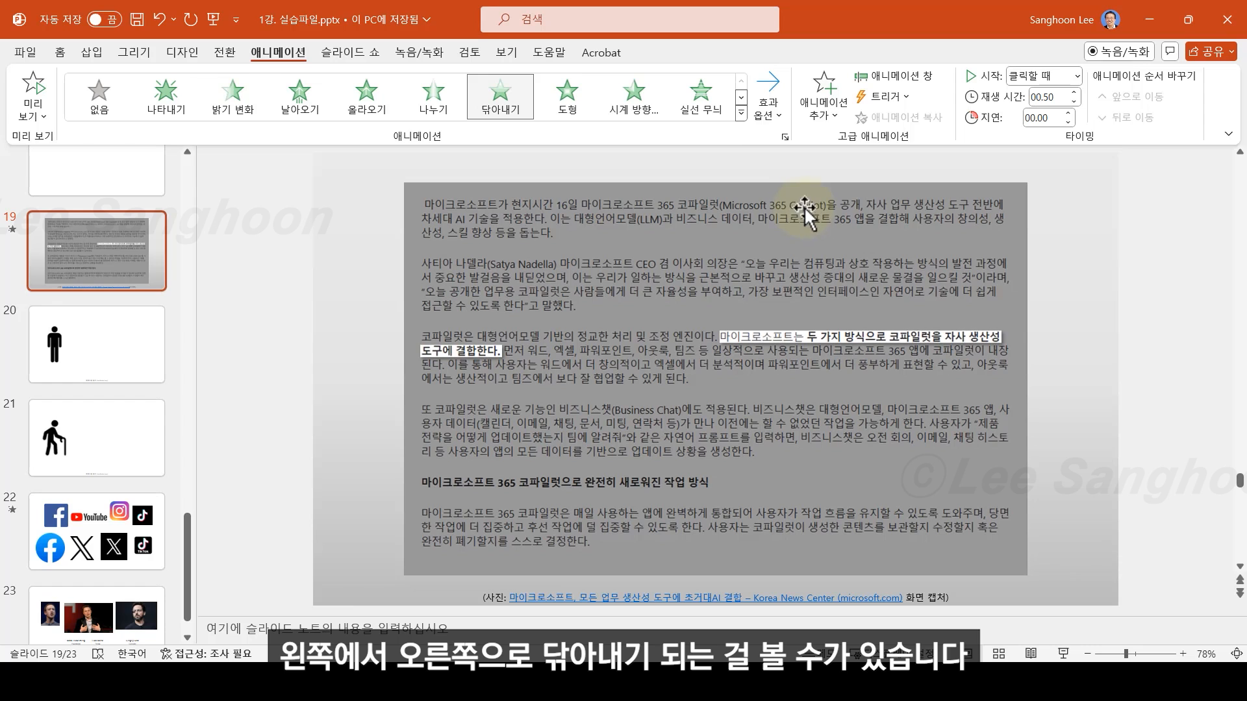
{"action": "left_click", "coordinate": [779, 120]}
{"action": "left_click", "coordinate": [809, 215]}
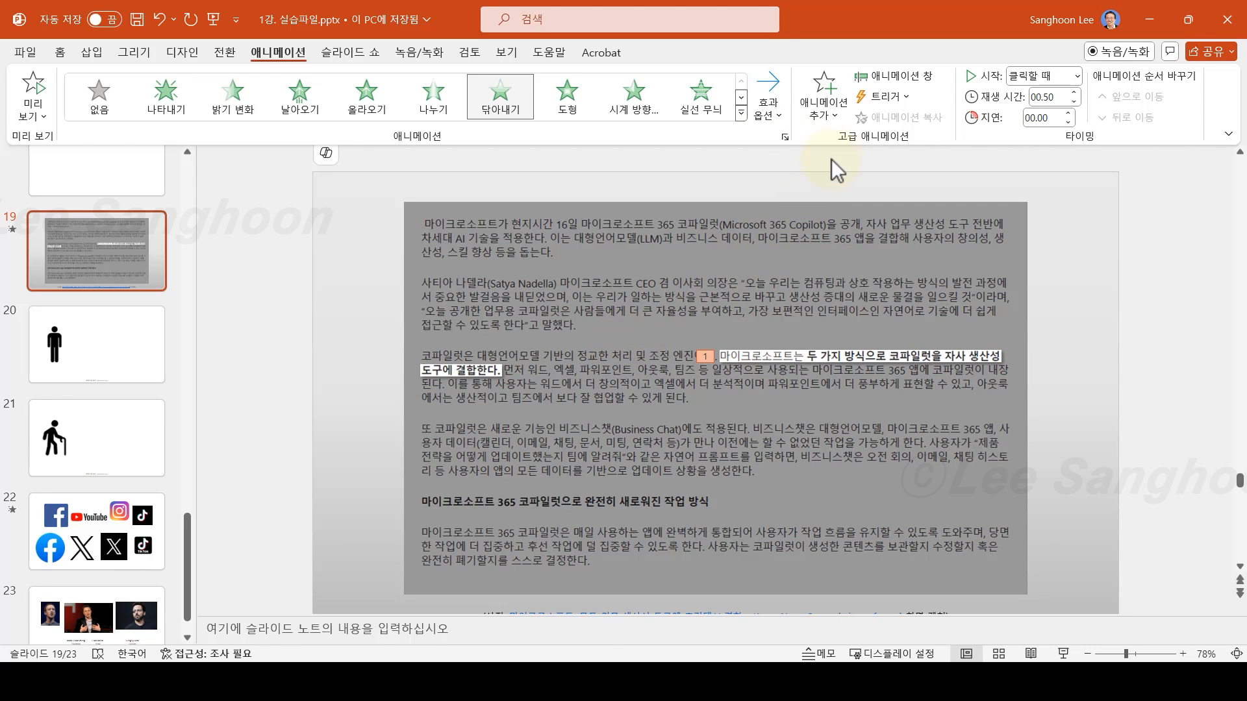
{"action": "left_click", "coordinate": [915, 81]}
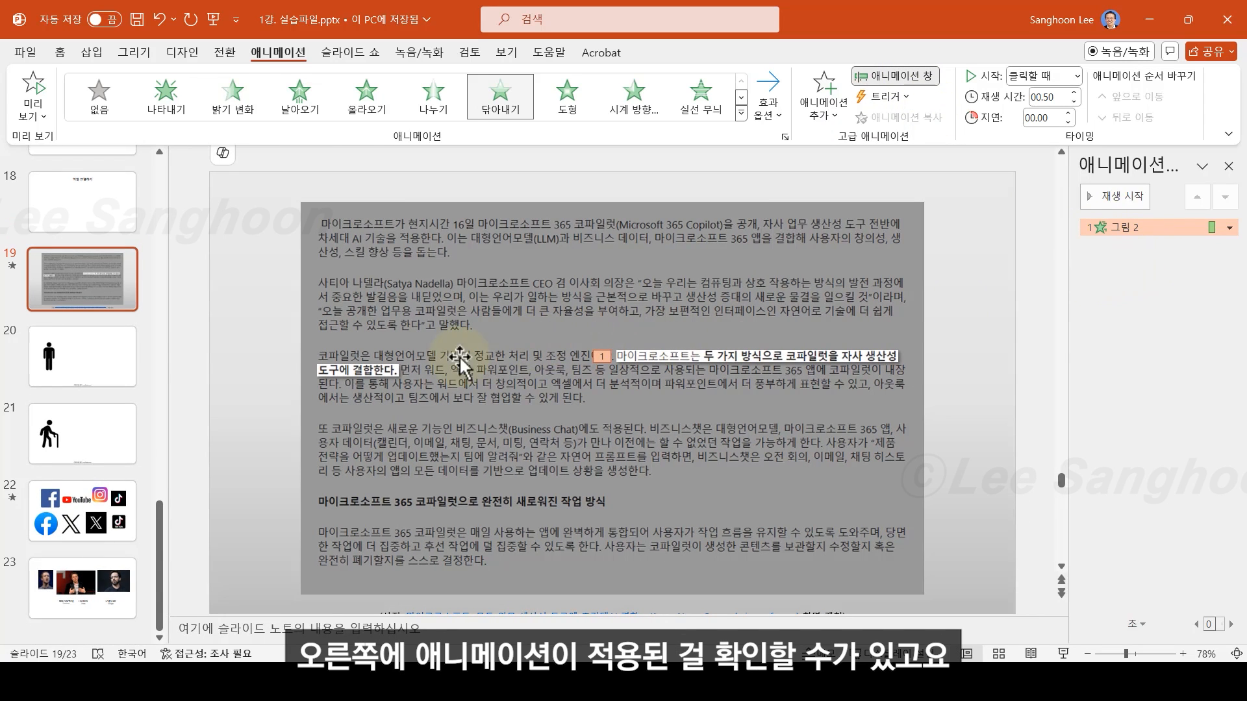
- Apply a Wipe animation from the left to the "도구에 결합한다." crop, and remove that animation again
{"action": "left_click", "coordinate": [359, 372]}
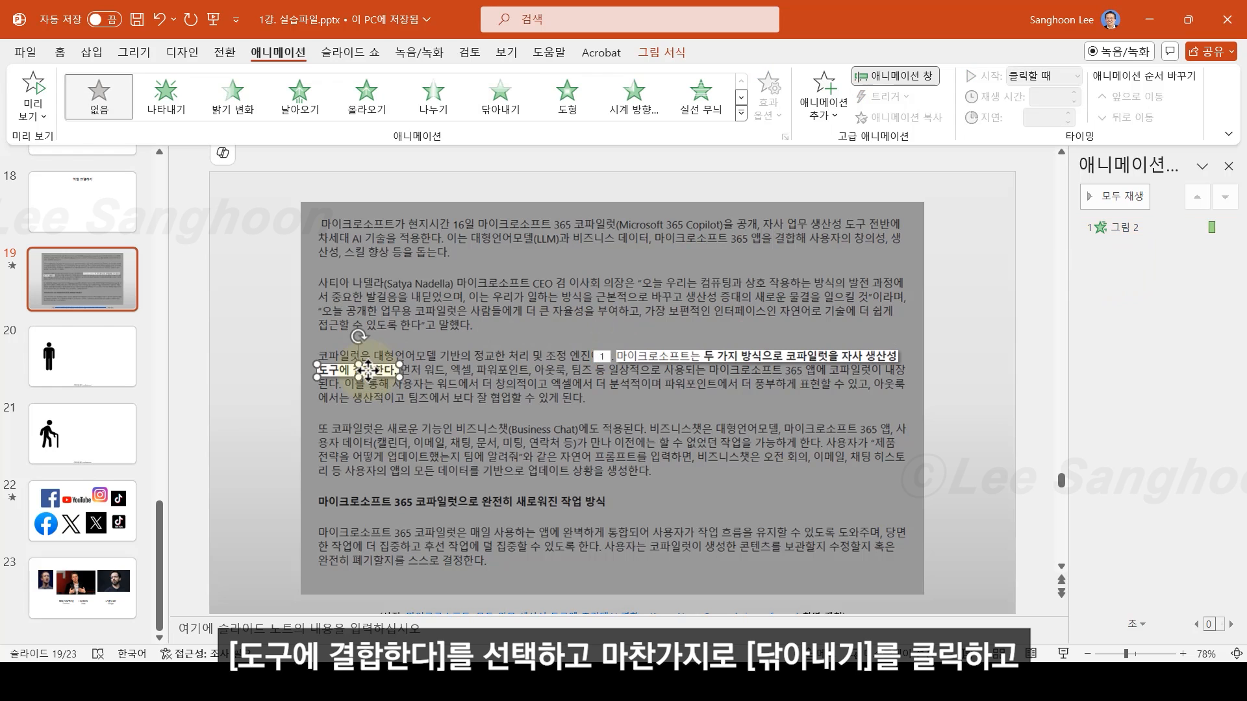
{"action": "left_click", "coordinate": [496, 107]}
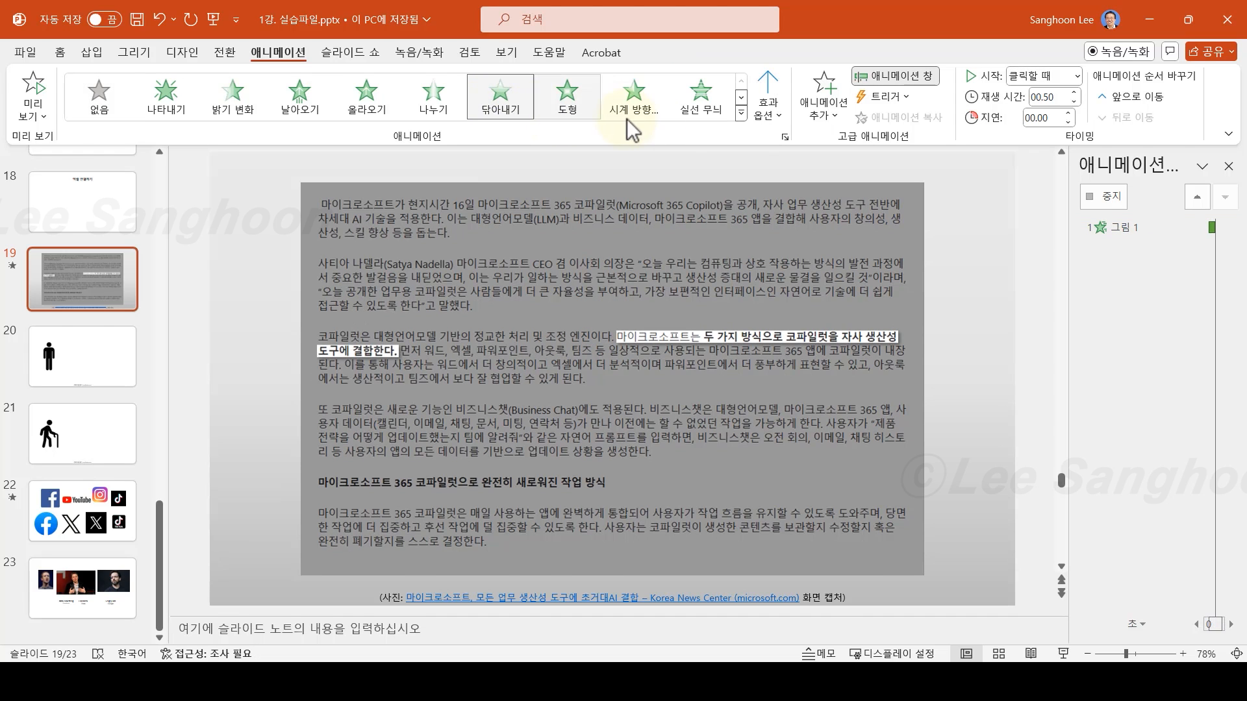
{"action": "left_click", "coordinate": [770, 122]}
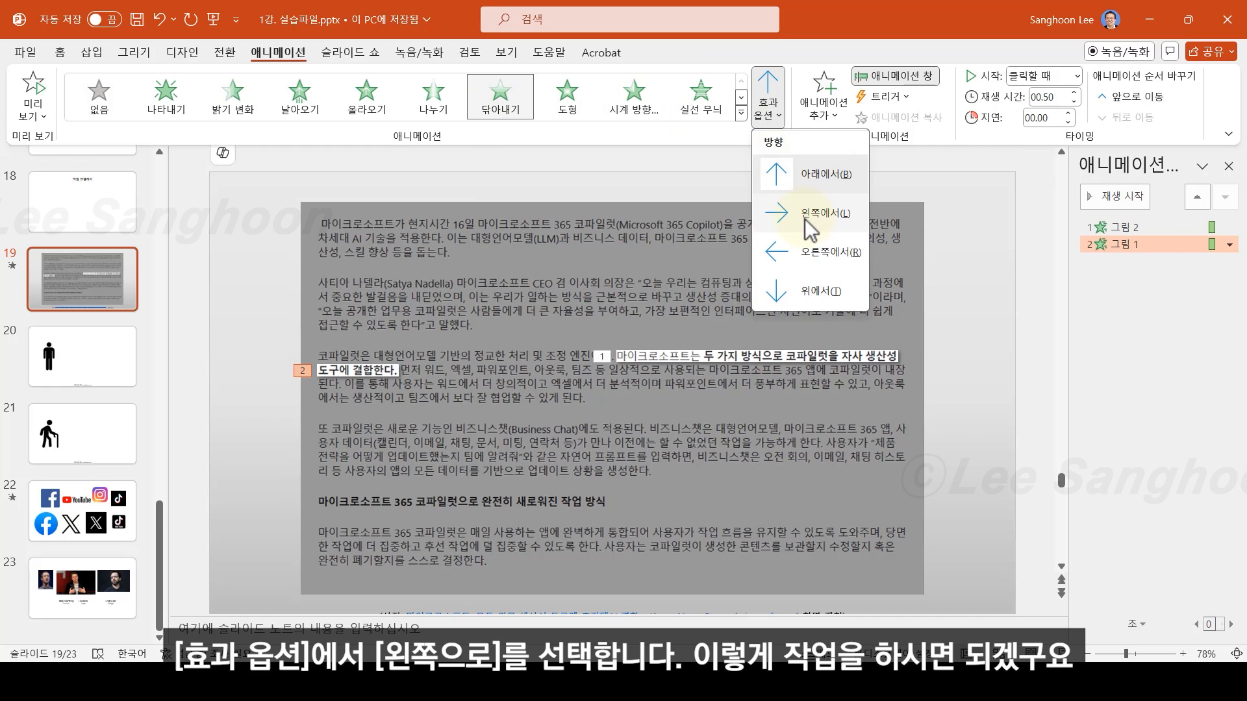
{"action": "left_click", "coordinate": [805, 220]}
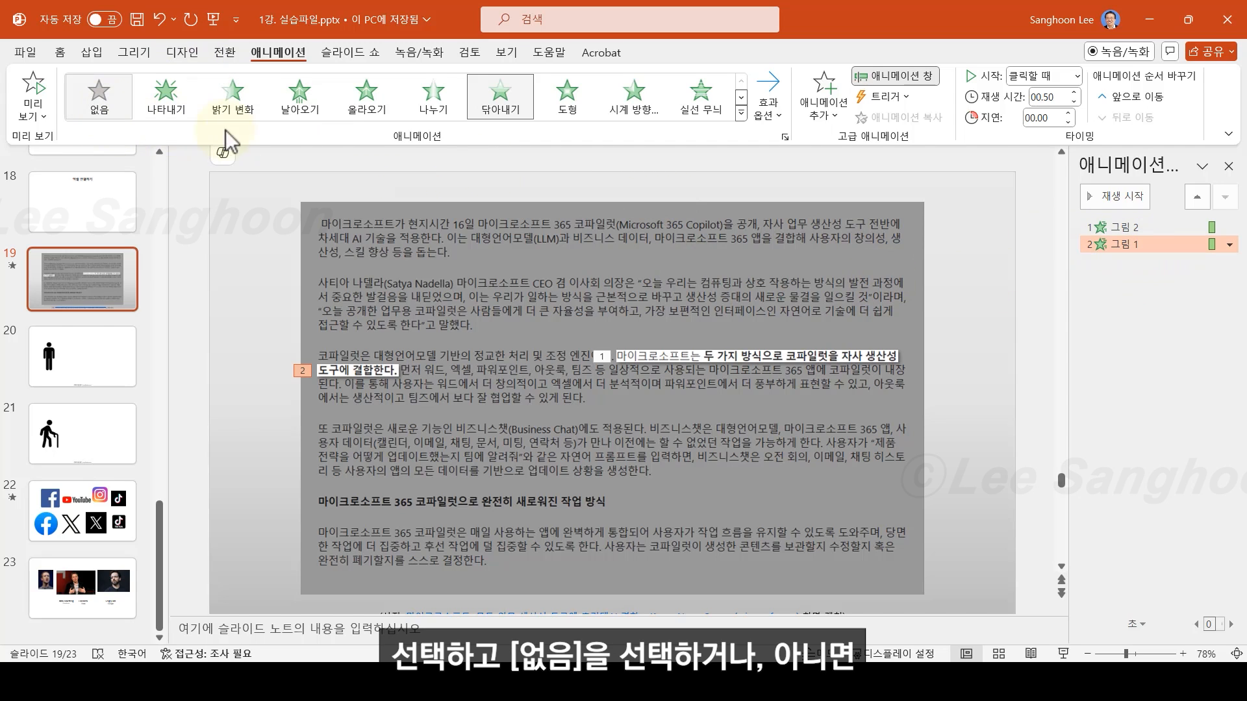
{"action": "left_click", "coordinate": [1230, 245]}
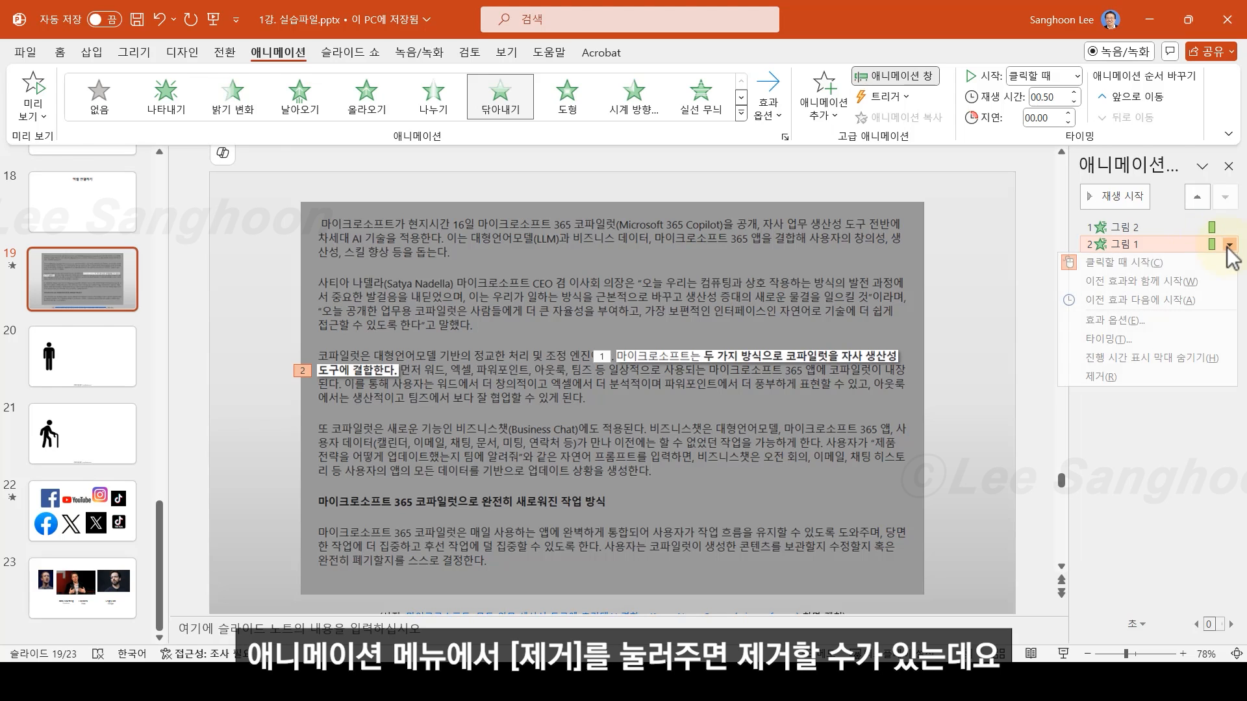
{"action": "left_click", "coordinate": [1138, 379]}
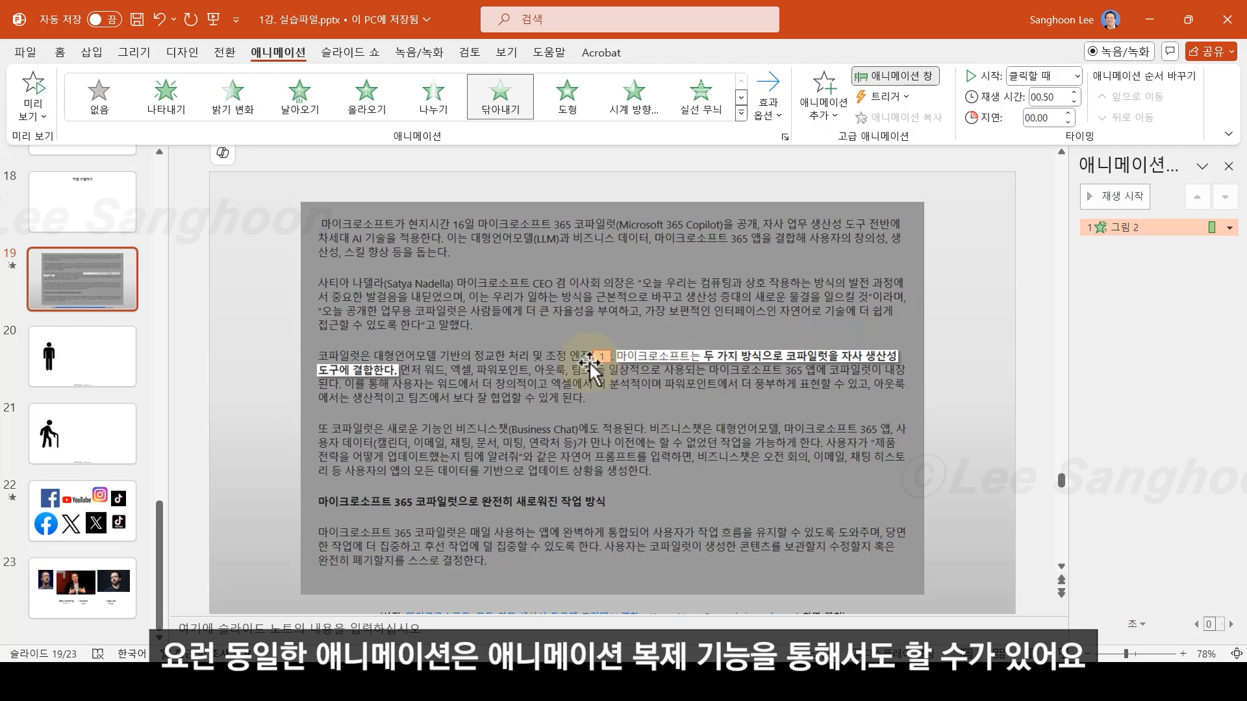
- Copy the first cropped line's Wipe animation onto the "도구에 결합한다." crop with Animation Painter (애니메이션 복사)
{"action": "left_click", "coordinate": [744, 356]}
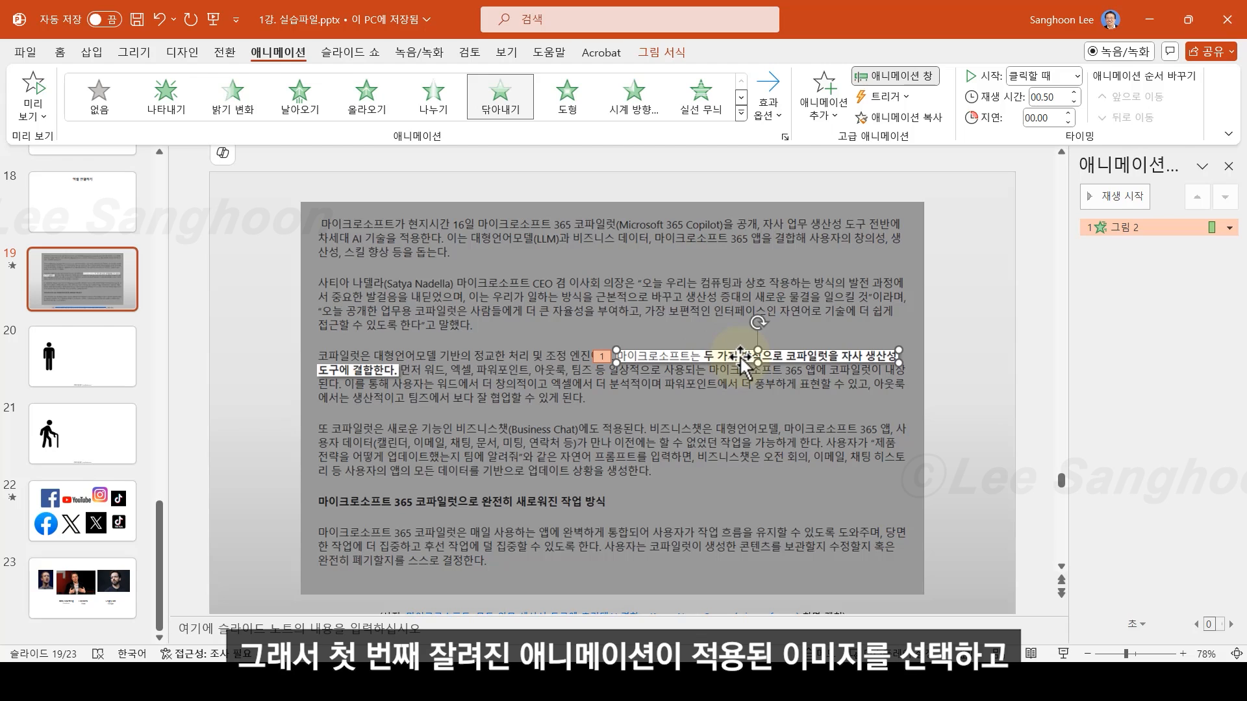
{"action": "left_click", "coordinate": [905, 119]}
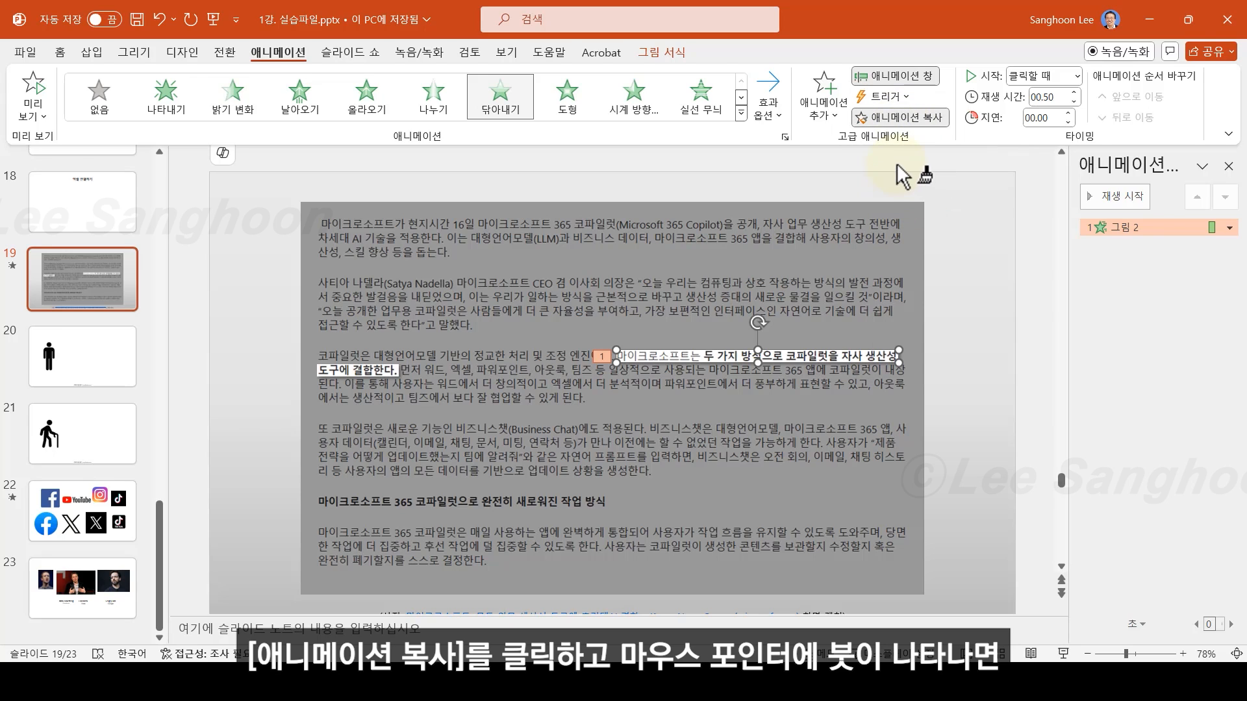
{"action": "left_click", "coordinate": [378, 367]}
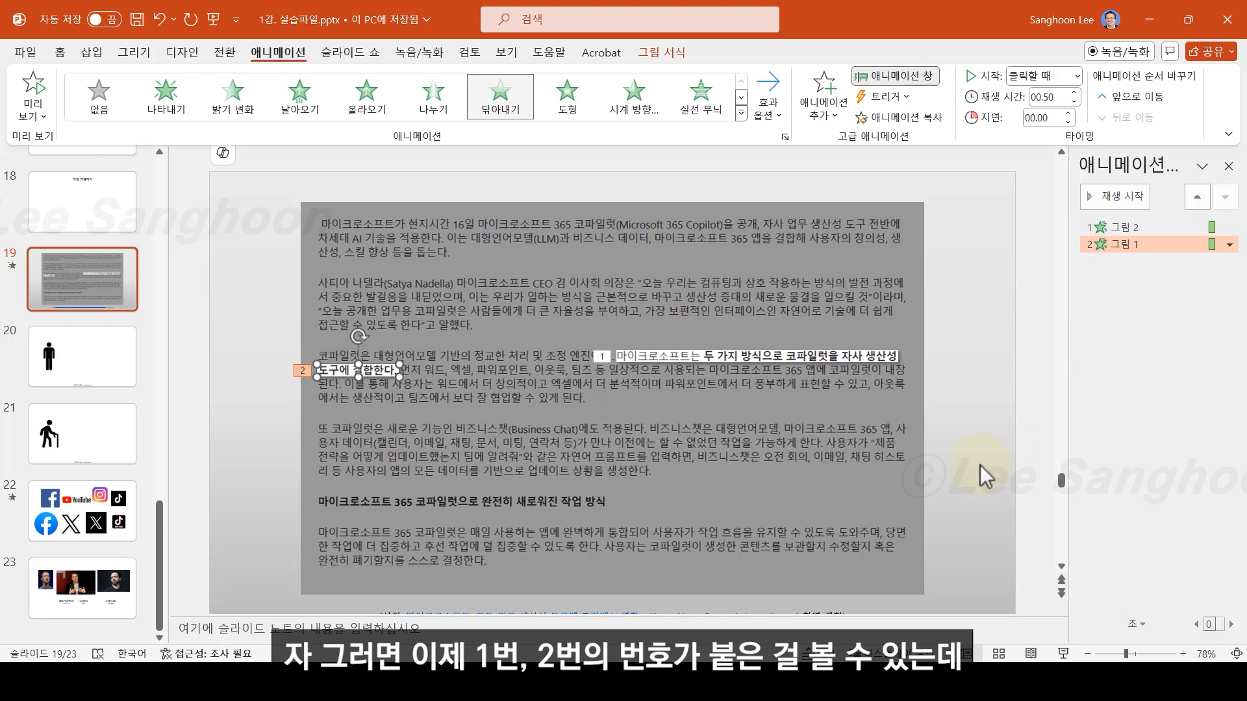
- Preview the current slide as a slide show, advance through both Wipe animations, and exit the show
{"action": "left_click", "coordinate": [1062, 653]}
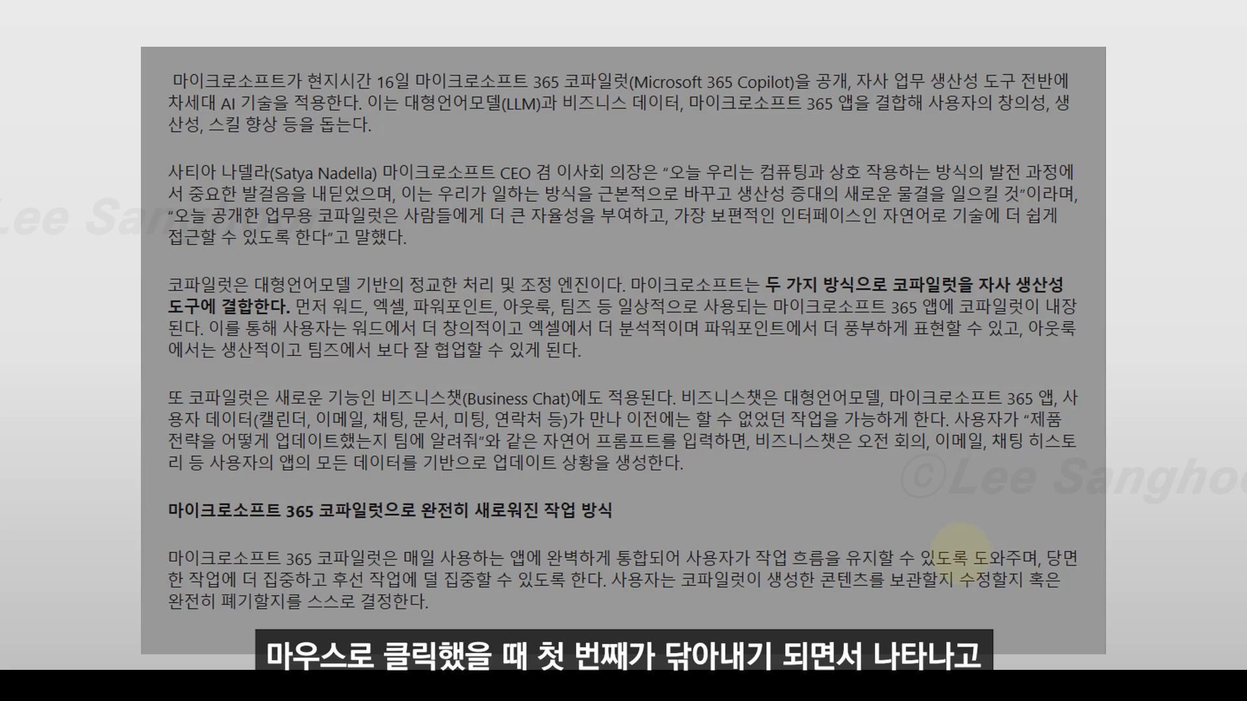
{"action": "left_click", "coordinate": [962, 549]}
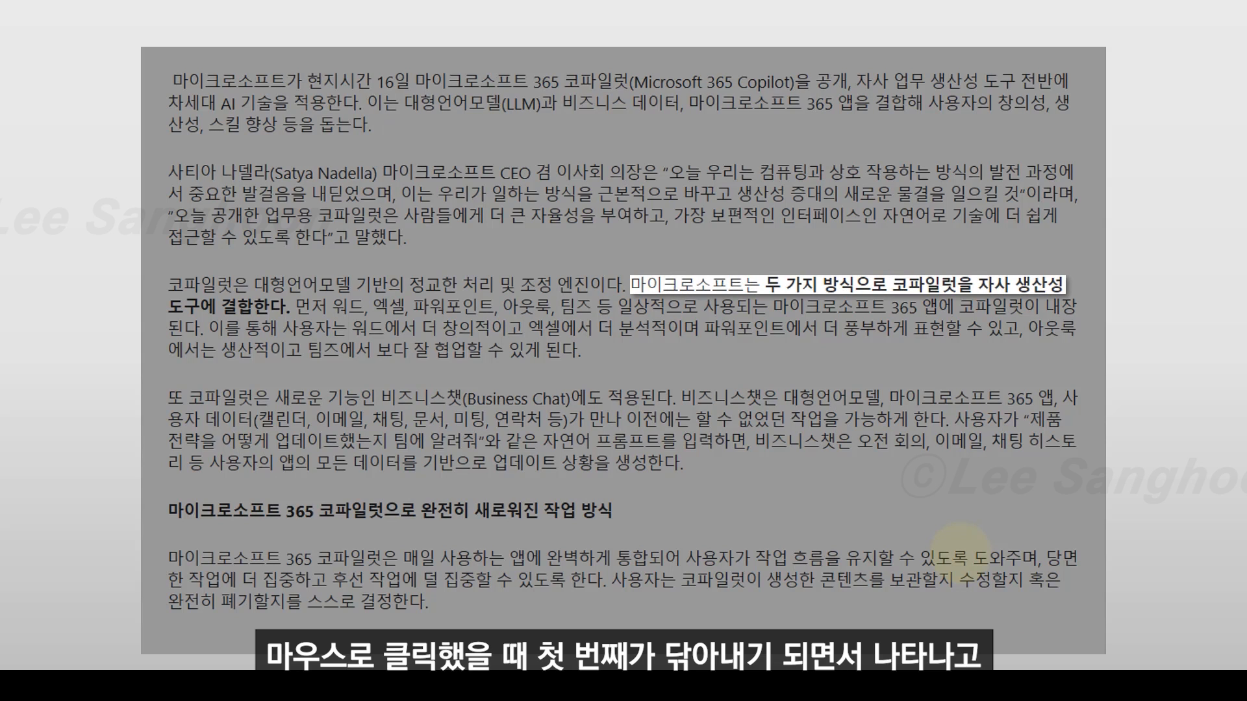
{"action": "left_click", "coordinate": [961, 549]}
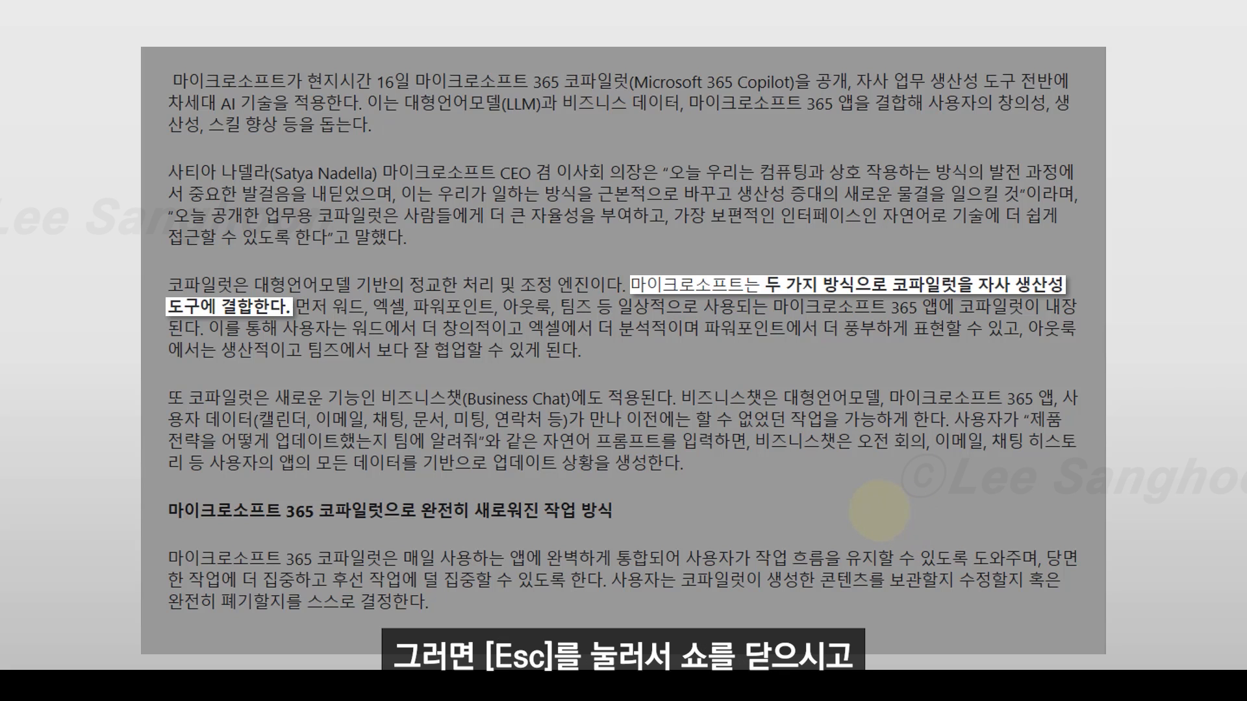
{"action": "key", "text": "Escape"}
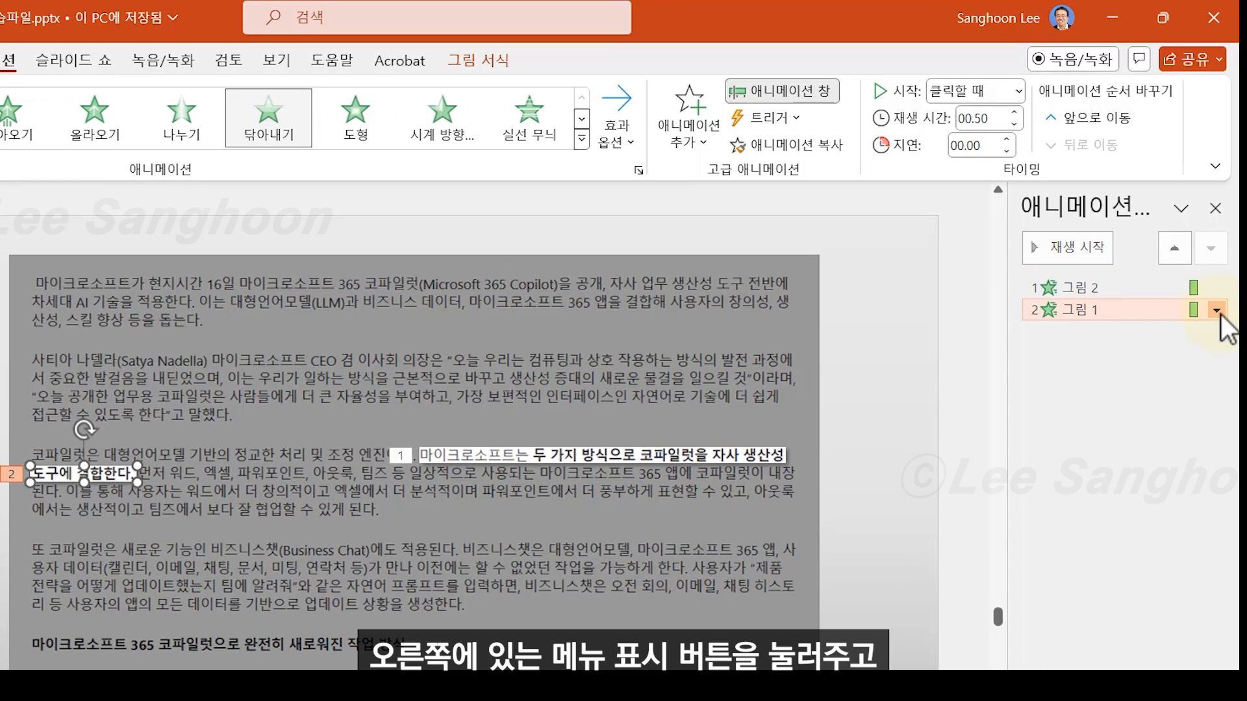
- Set the "도구에 결합한다." crop's animation to start after the previous effect (이전 효과 다음에 시작)
{"action": "left_click", "coordinate": [1216, 311]}
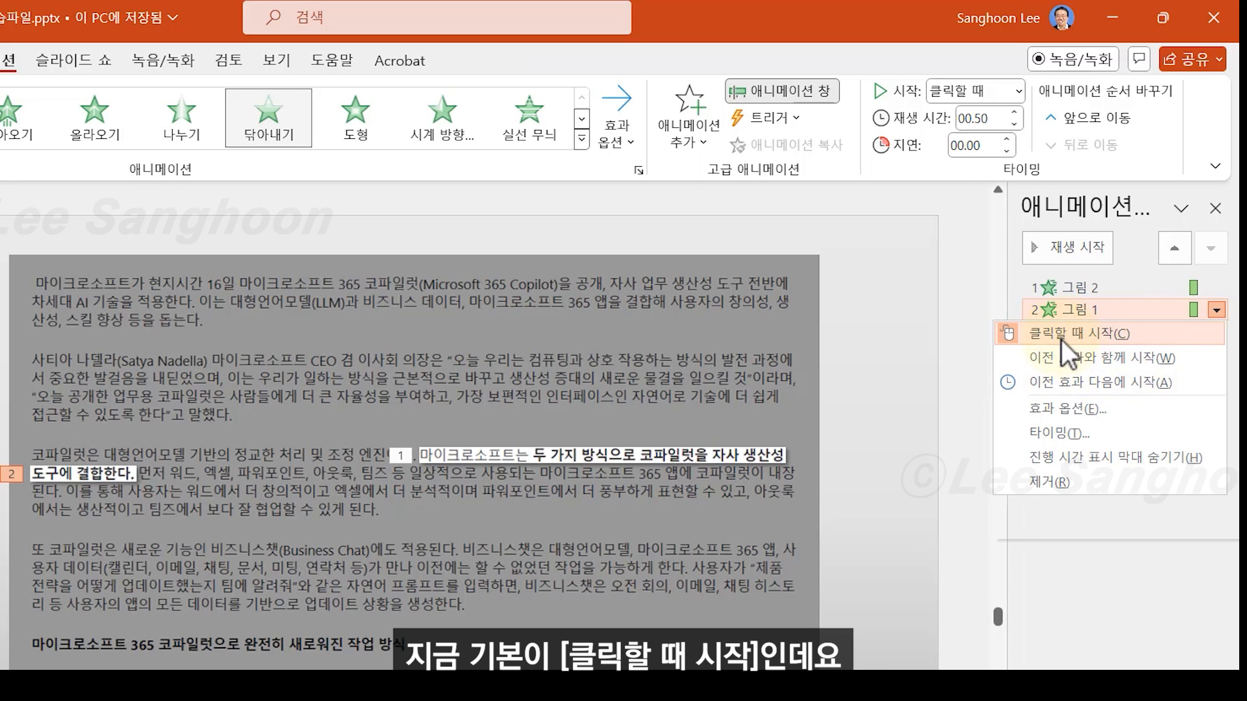
{"action": "left_click", "coordinate": [1058, 383]}
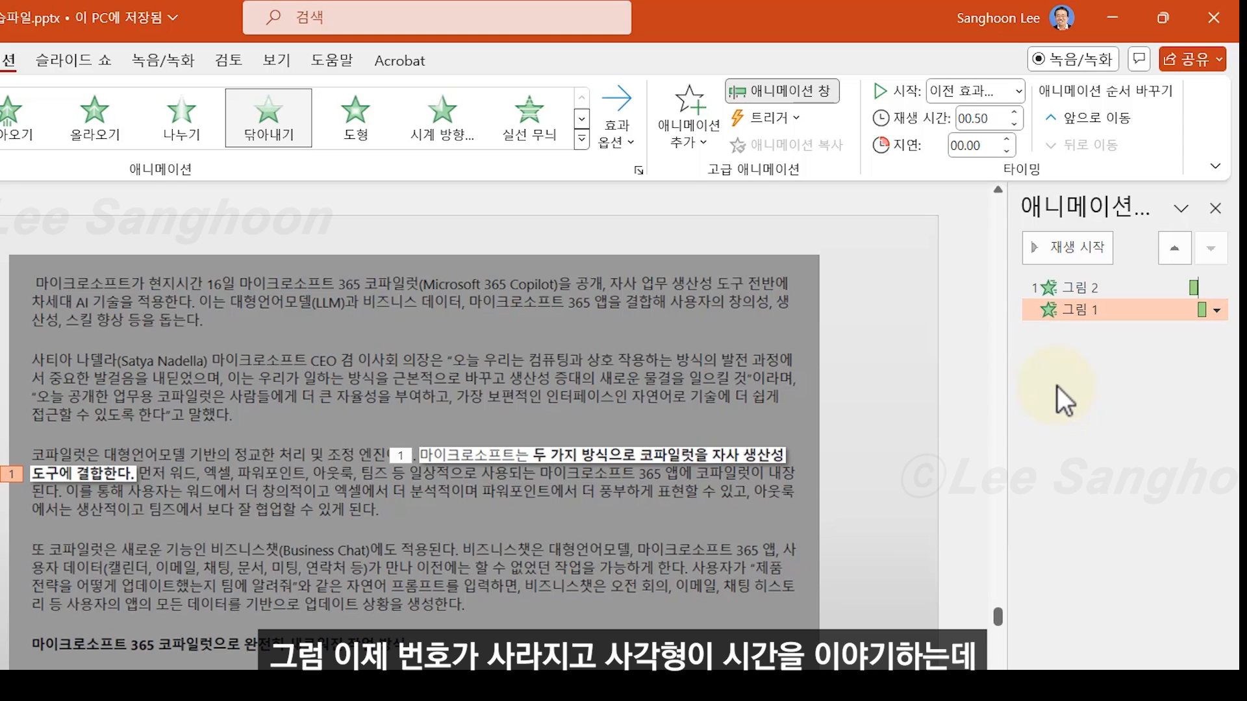
{"action": "mouse_move", "coordinate": [1202, 312]}
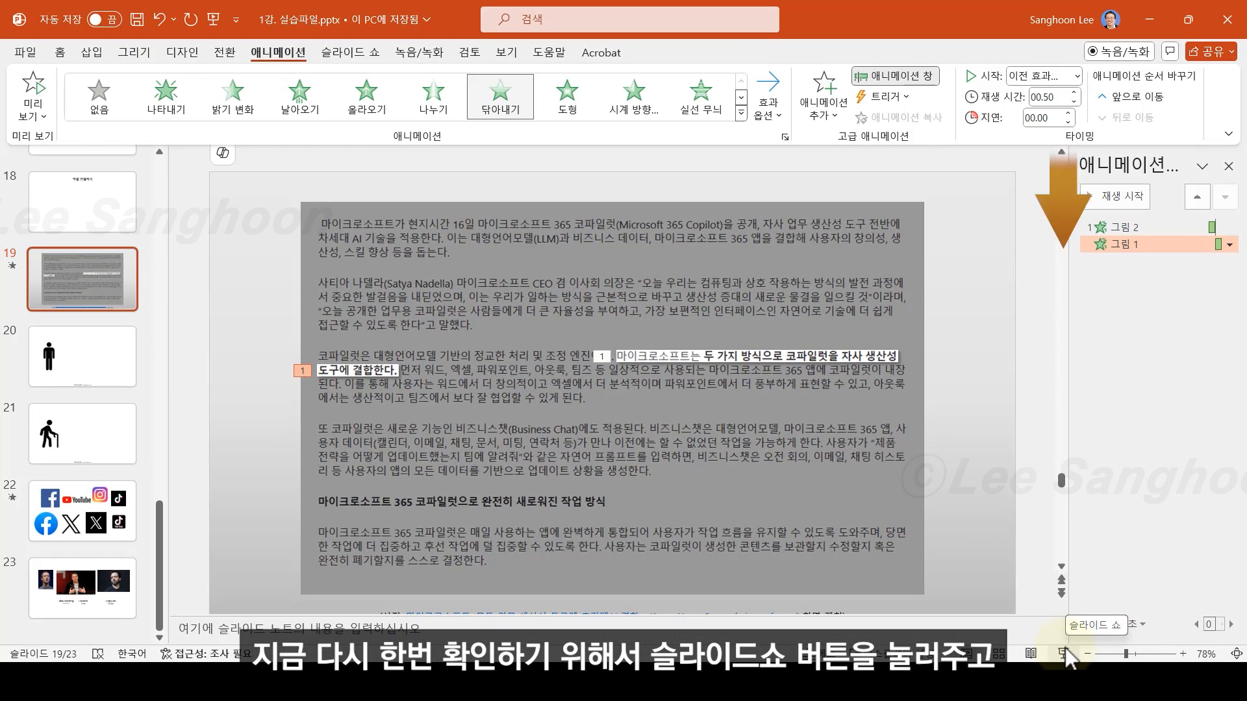
- Run the slide show from the current slide again and trigger the highlight sequence once to check its timing
{"action": "left_click", "coordinate": [1064, 652]}
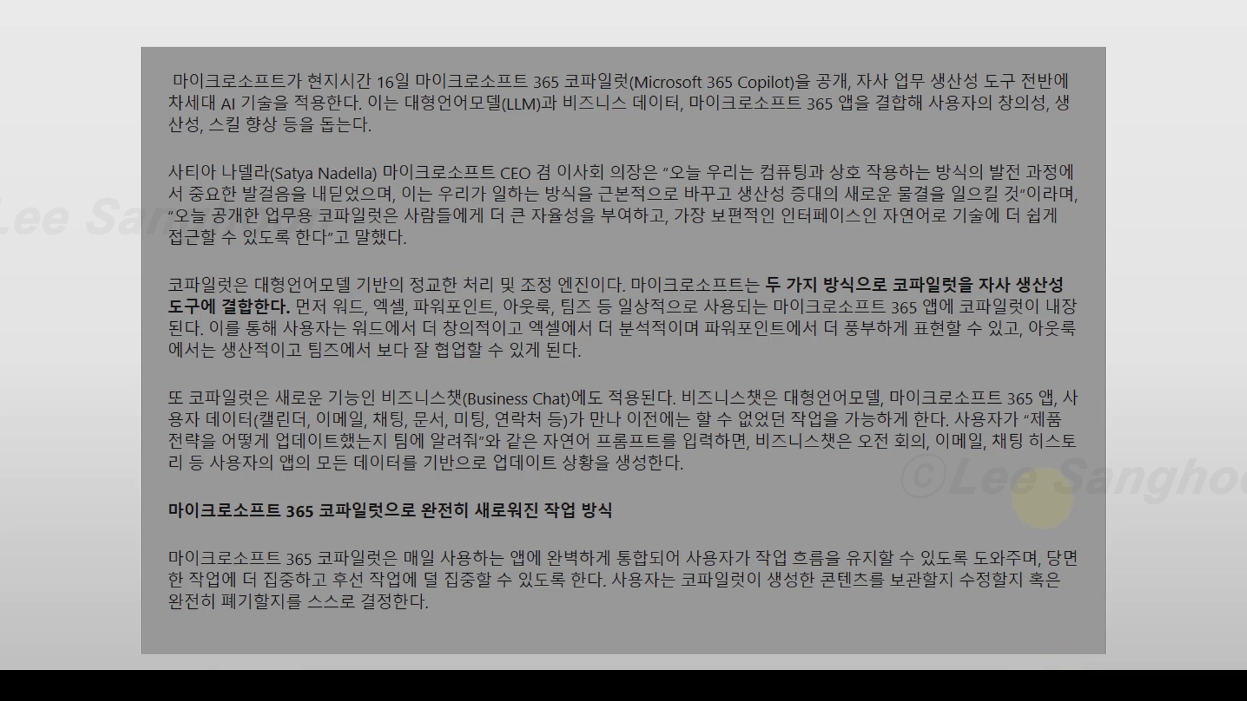
{"action": "left_click", "coordinate": [1042, 498]}
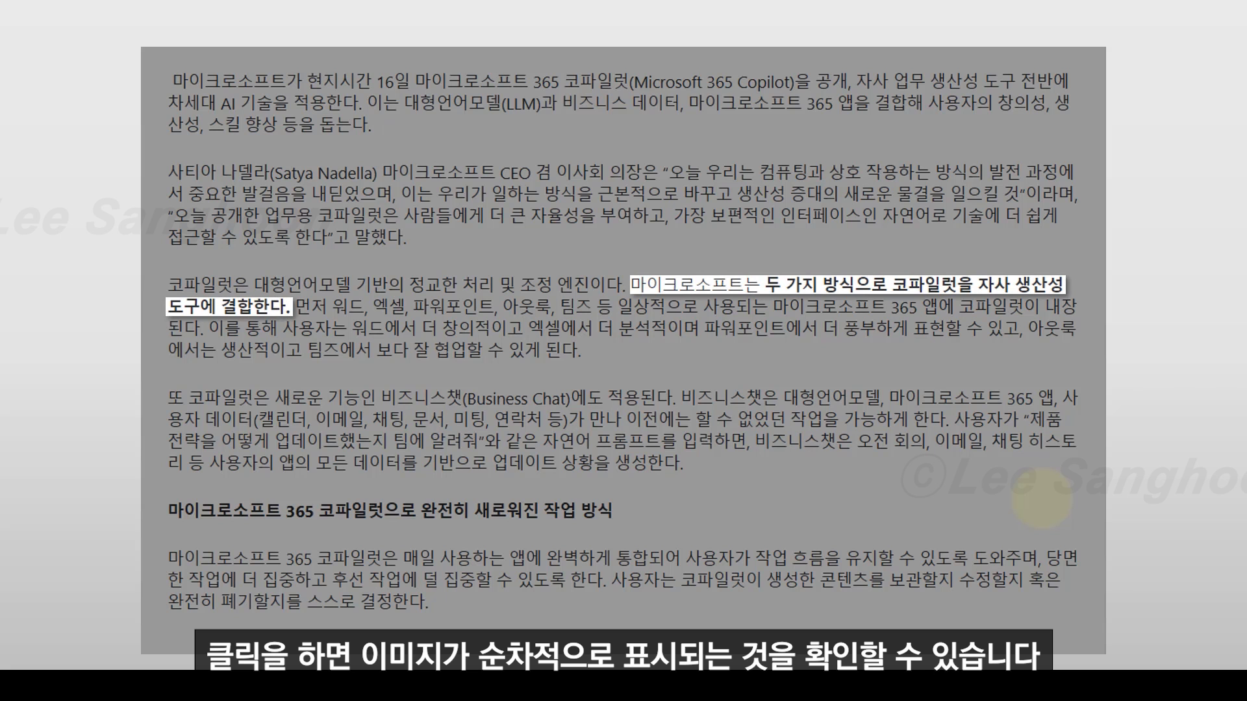